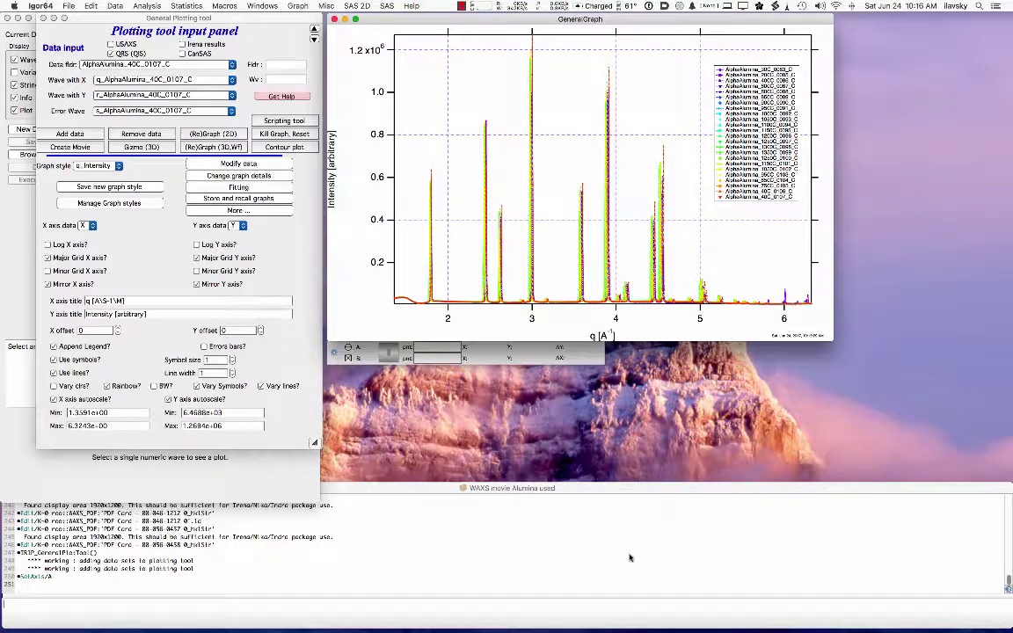
click(387, 7)
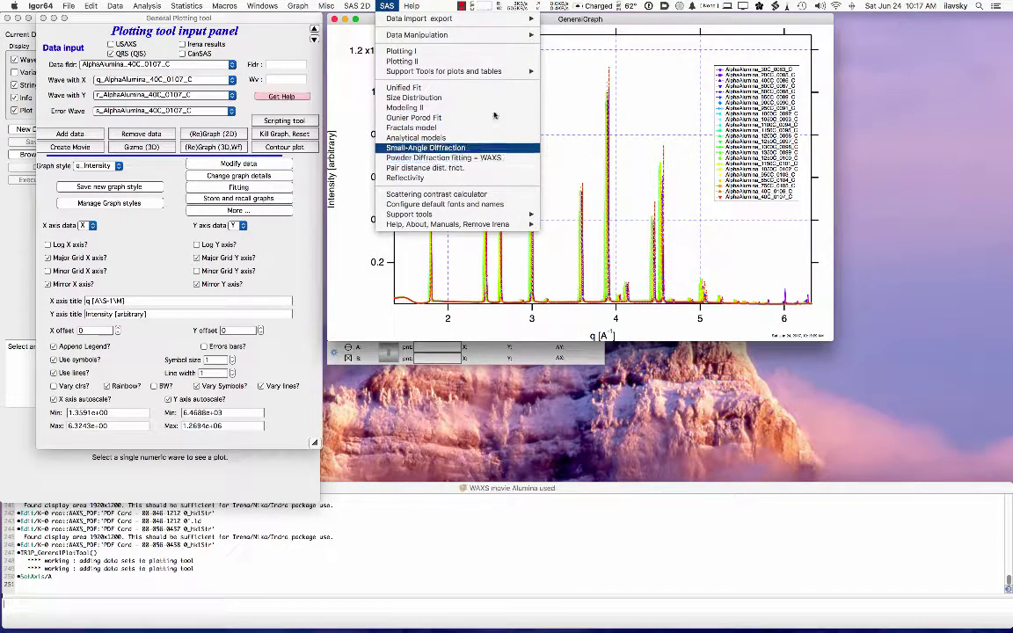
click(358, 37)
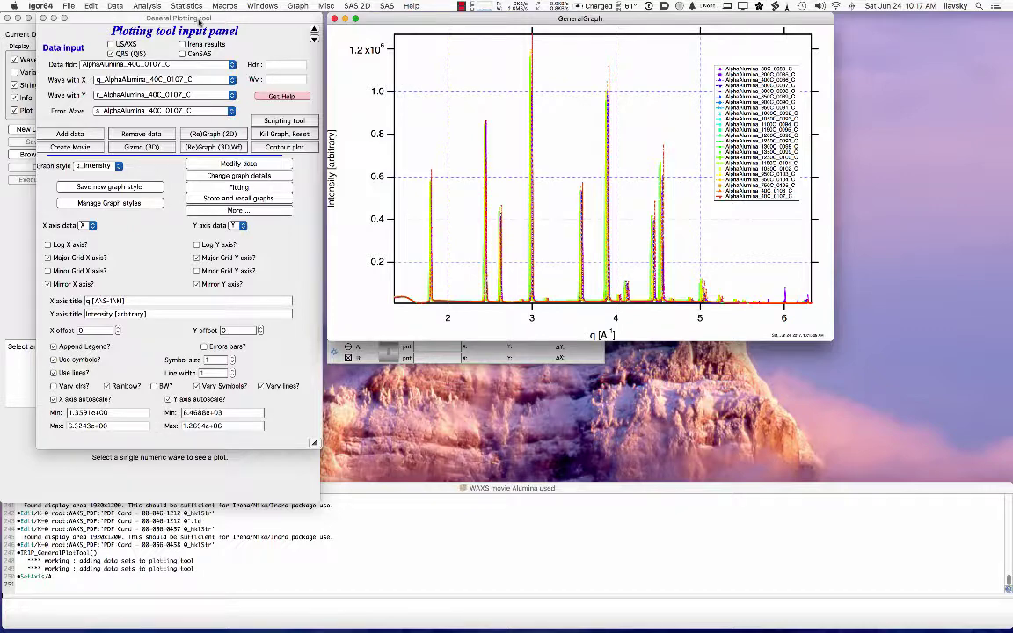
click(200, 23)
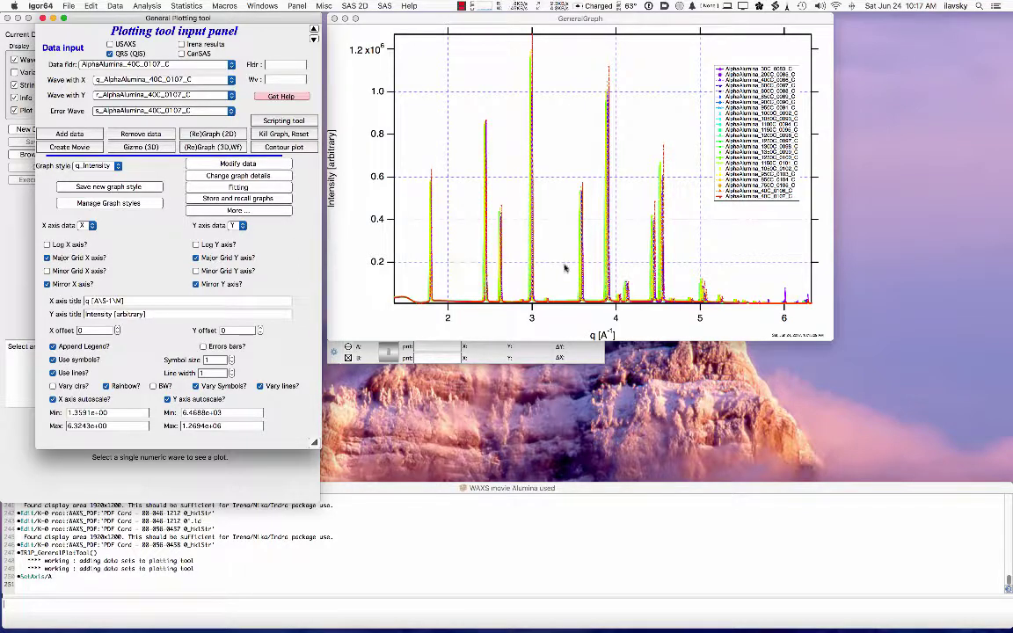
Zoom the general graph in on the diffraction peak near q = 3.6 to examine its shift between data sets
click(624, 227)
drag(570, 175, 599, 304)
click(598, 304)
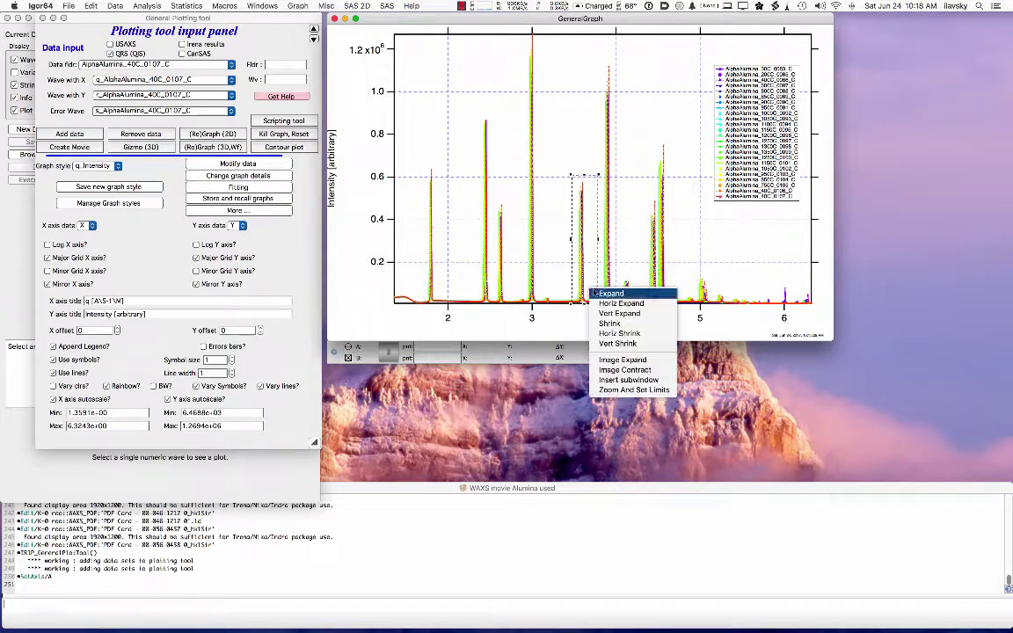
click(594, 409)
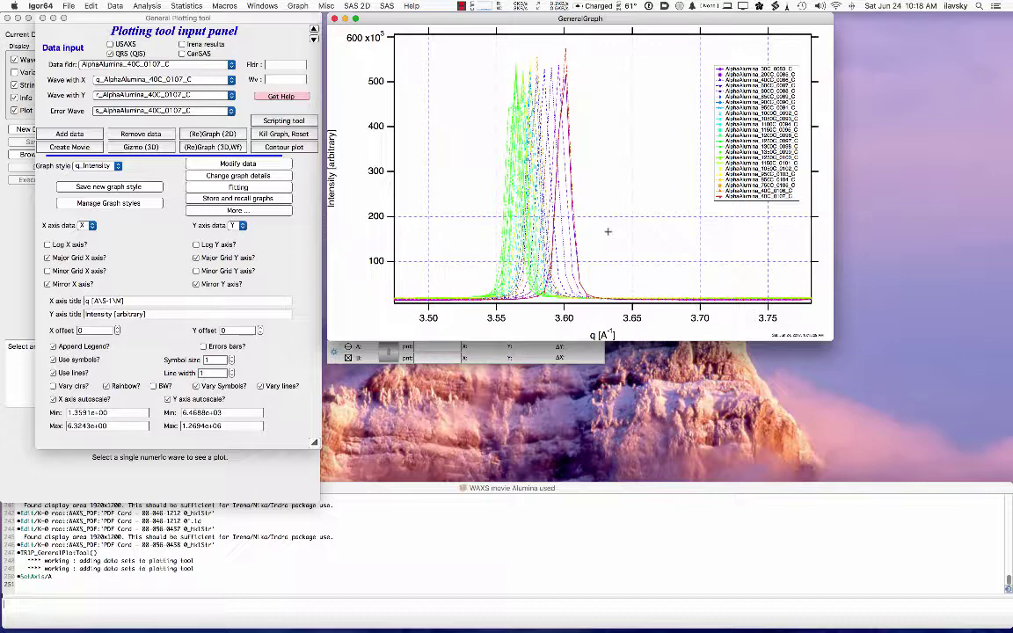
Close the general graph and plotting tool, and expand the WAXS folder down to the waves of AlphaAlumina_200C_0085_C
click(336, 18)
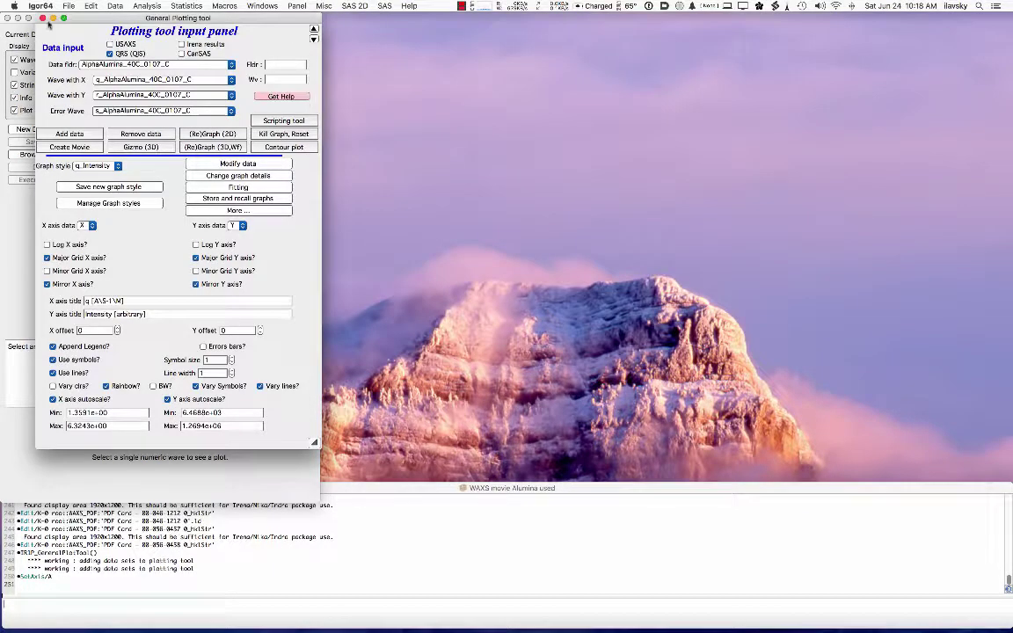
click(42, 18)
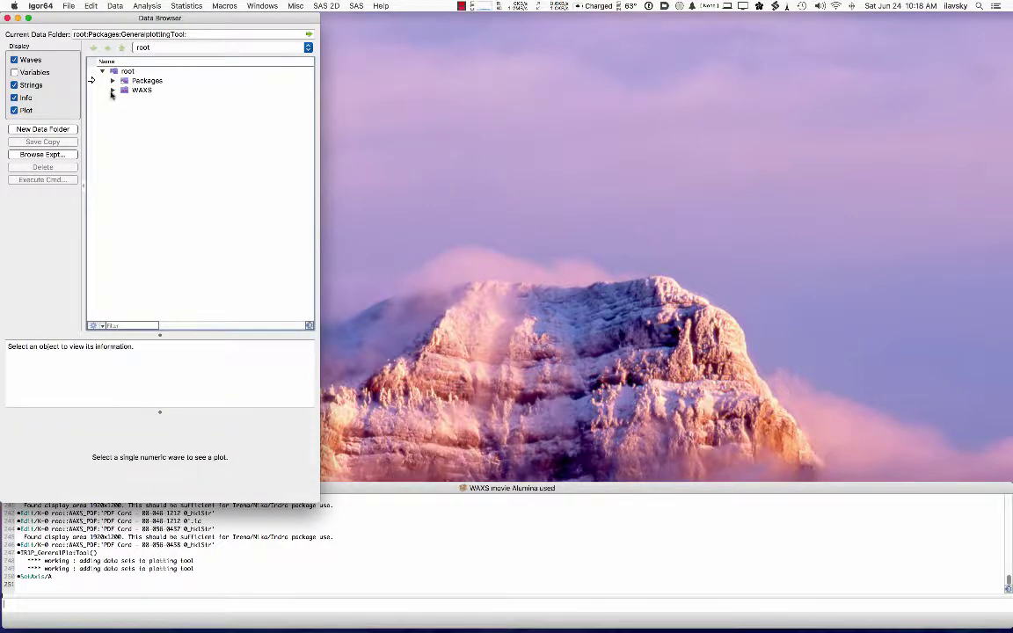
click(111, 90)
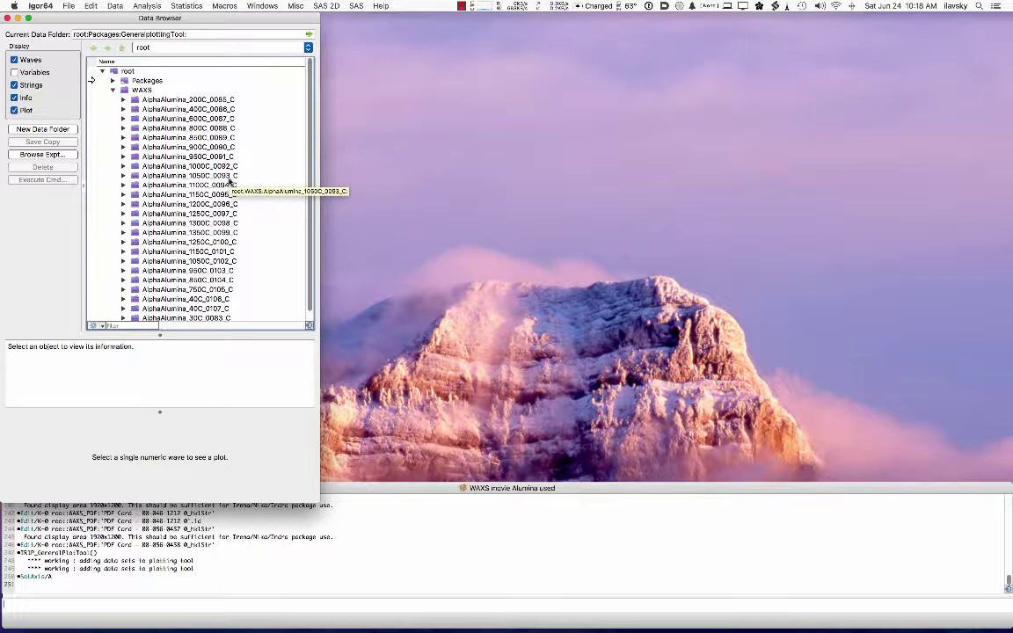
click(123, 100)
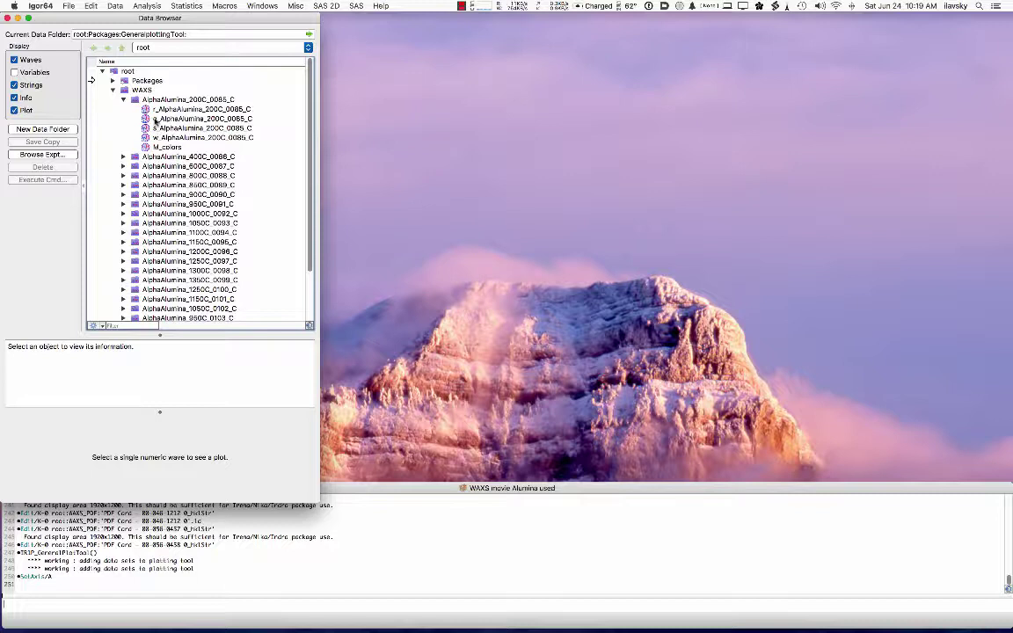
Preview the q, r, s and w waves of AlphaAlumina_200C_0085_C, and collapse that data folder
click(155, 118)
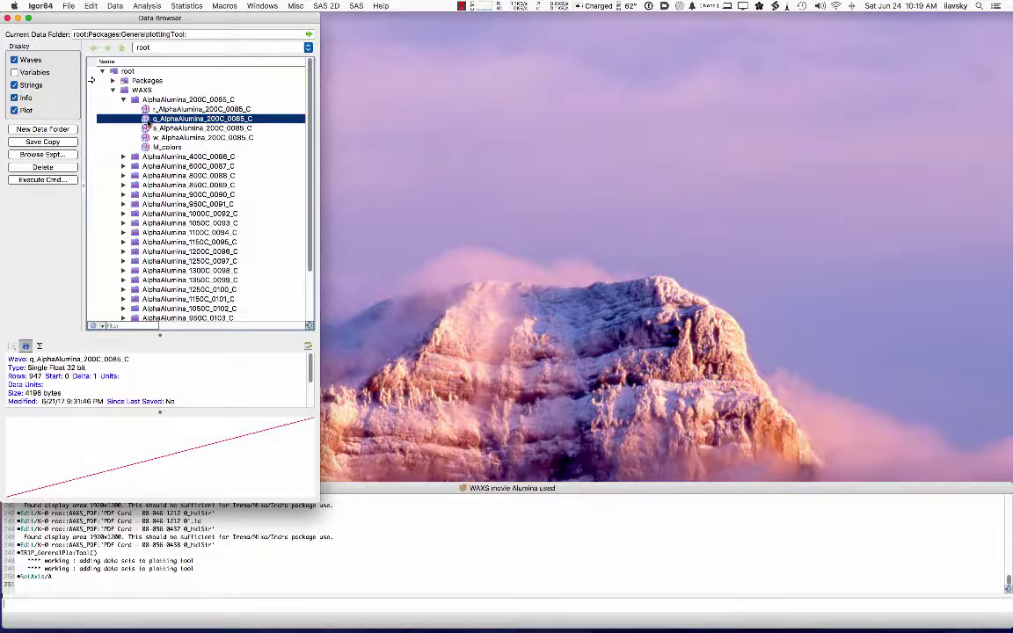
click(146, 110)
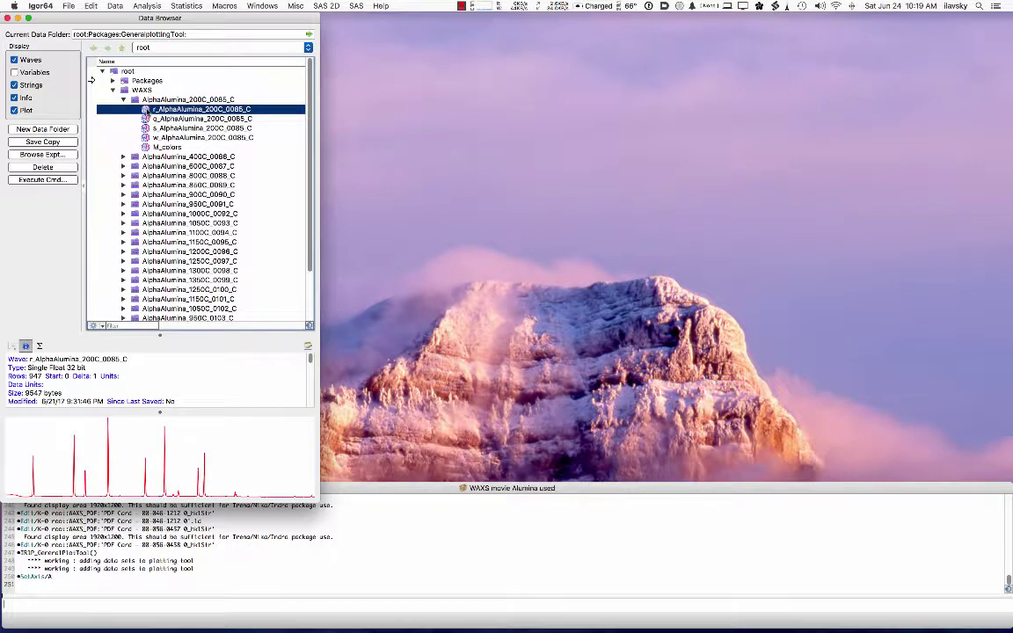
click(132, 119)
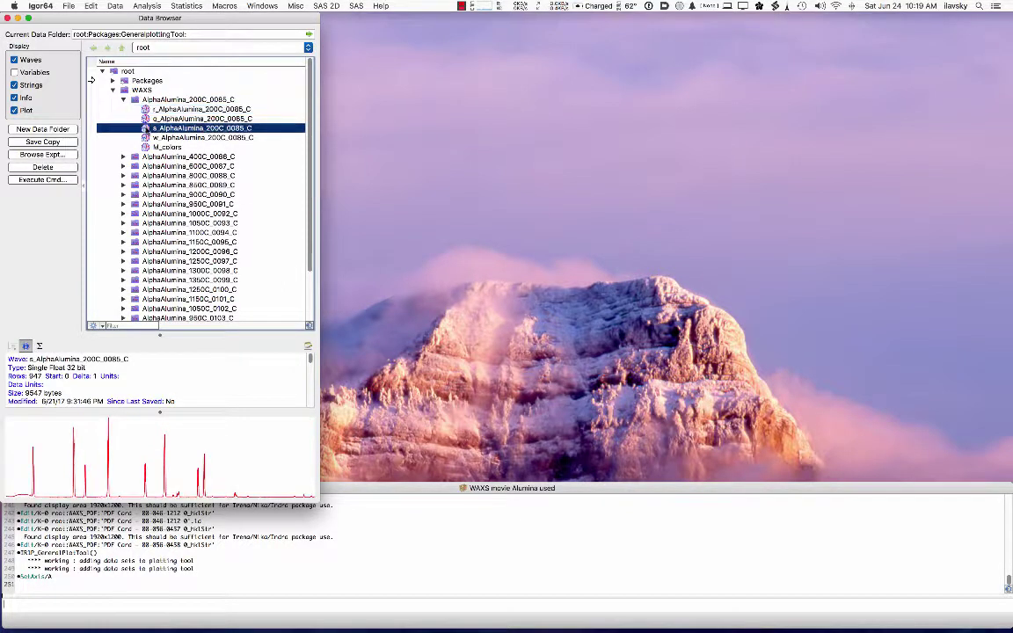
click(132, 129)
click(146, 138)
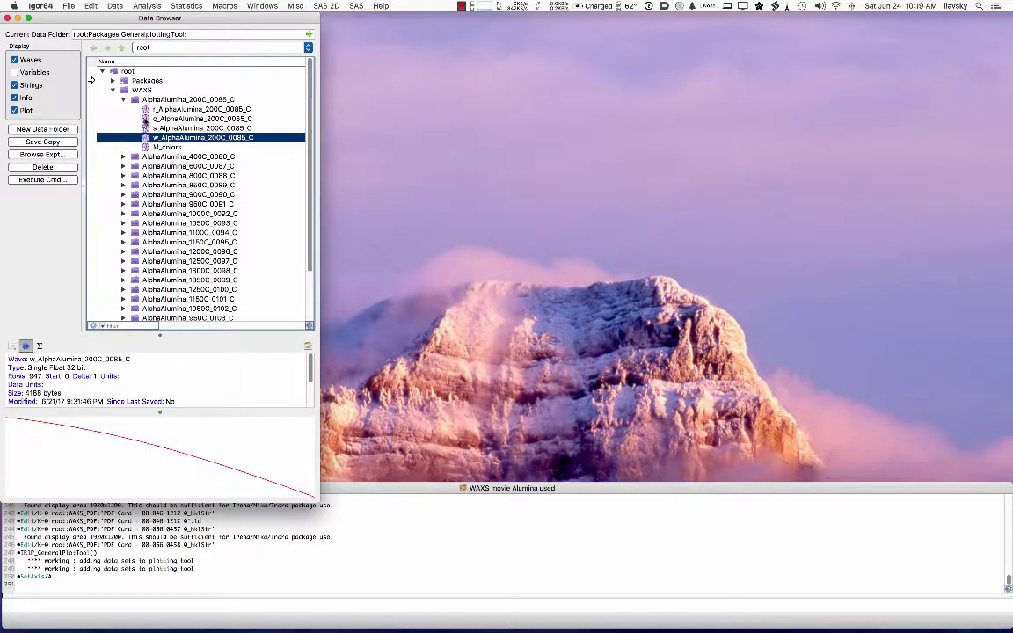
click(138, 120)
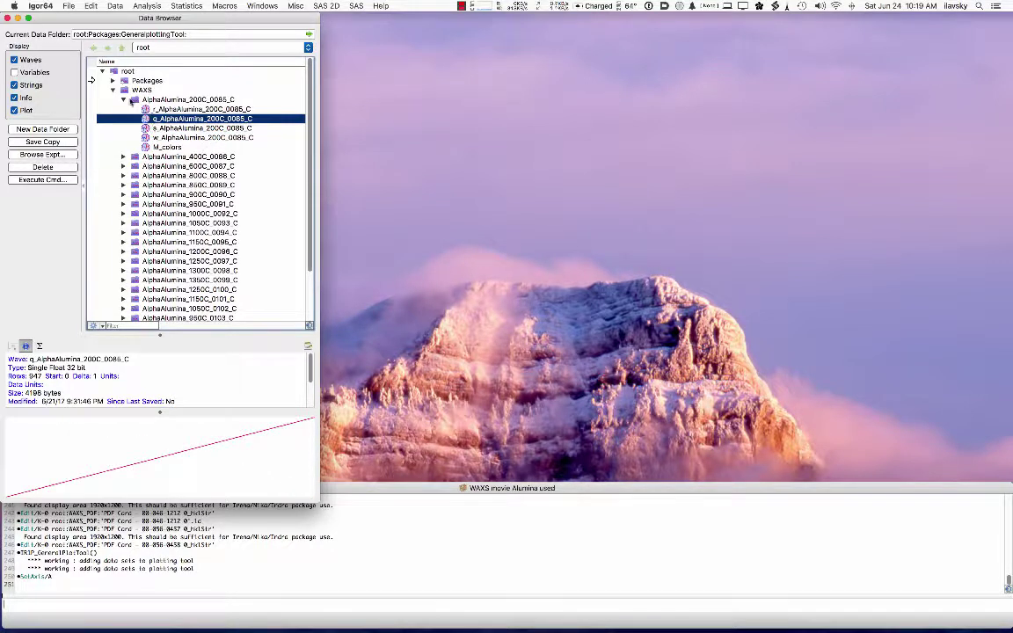
click(124, 99)
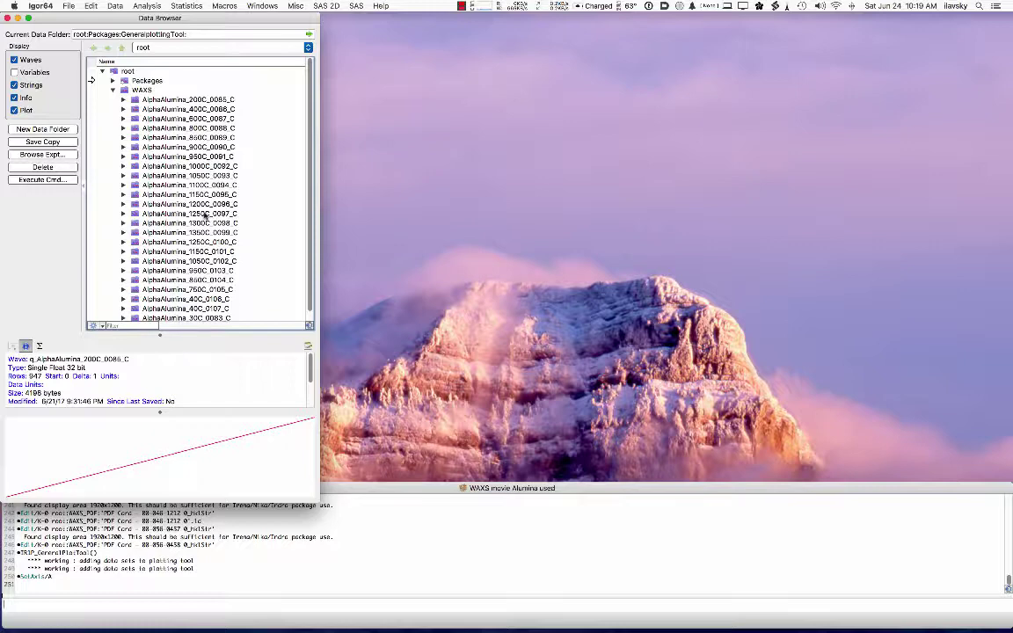
drag(186, 20, 193, 21)
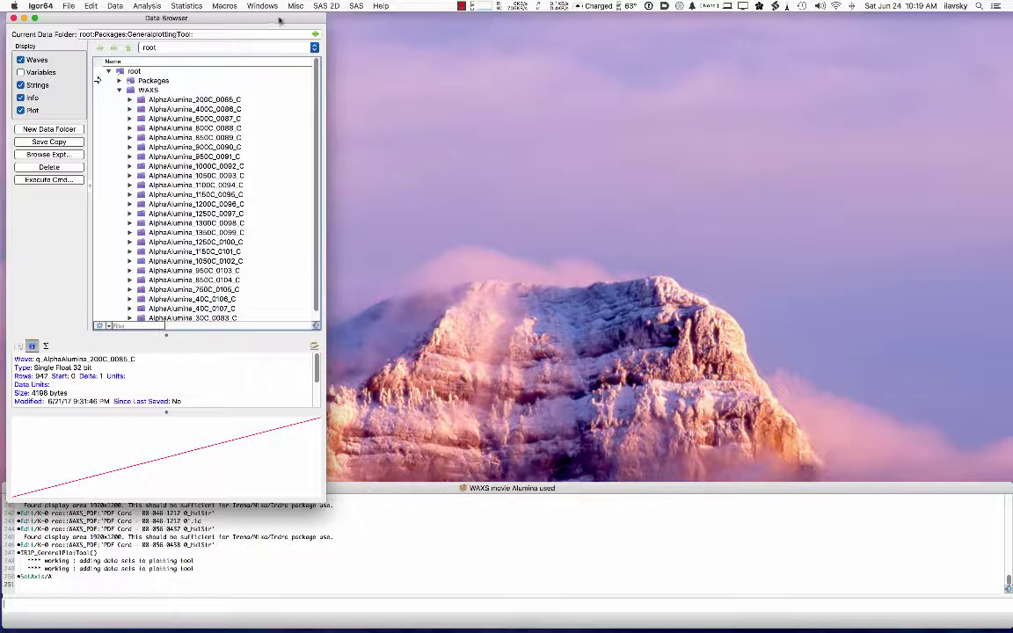
Open the Powder Diffraction fitting – WAXS tool and choose root:WAXS: as the start folder
click(357, 6)
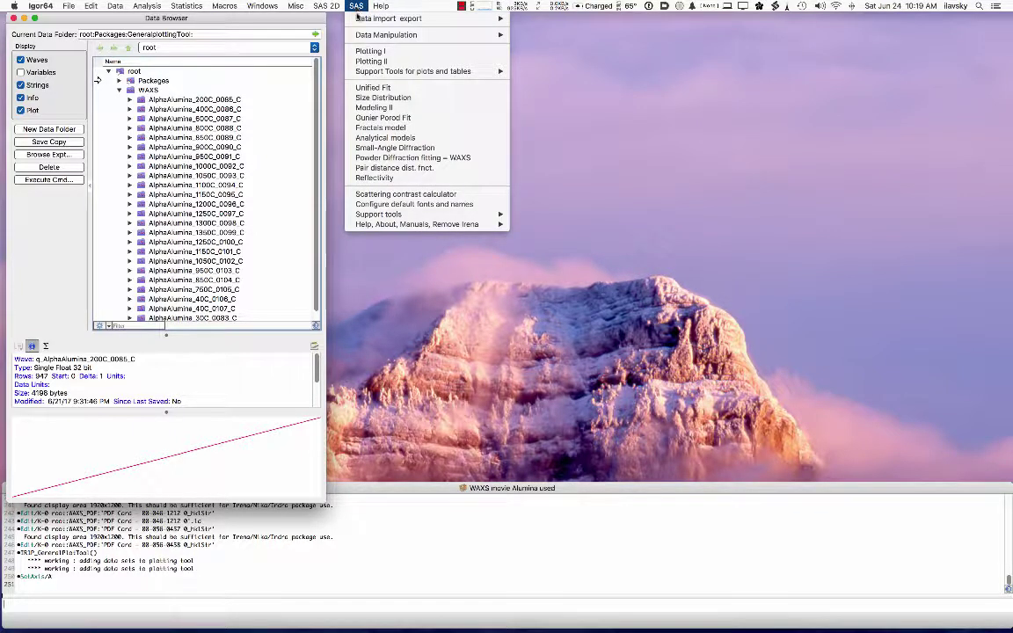
click(380, 157)
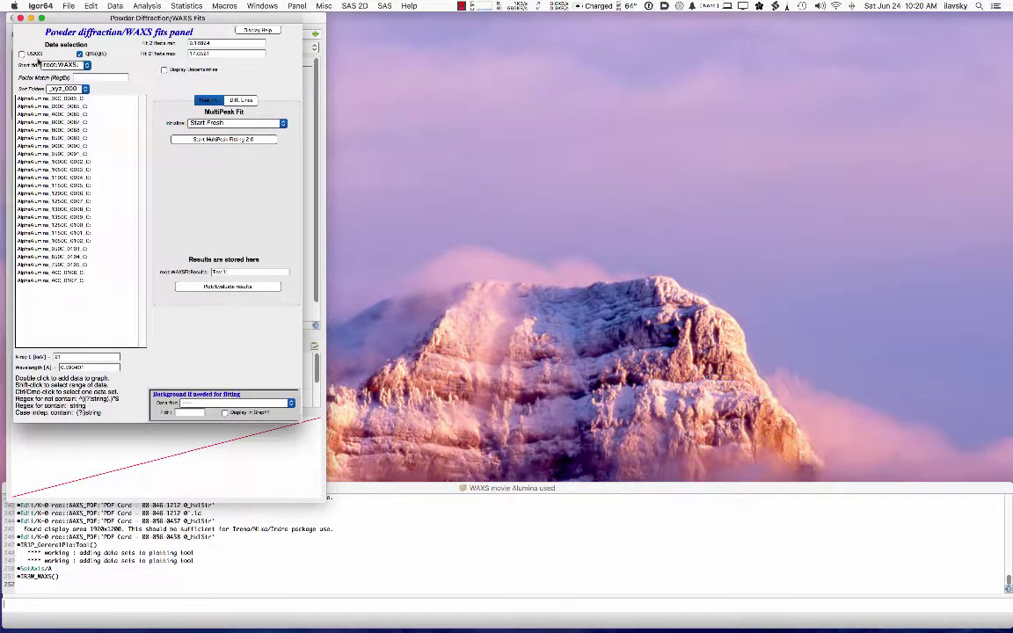
click(75, 65)
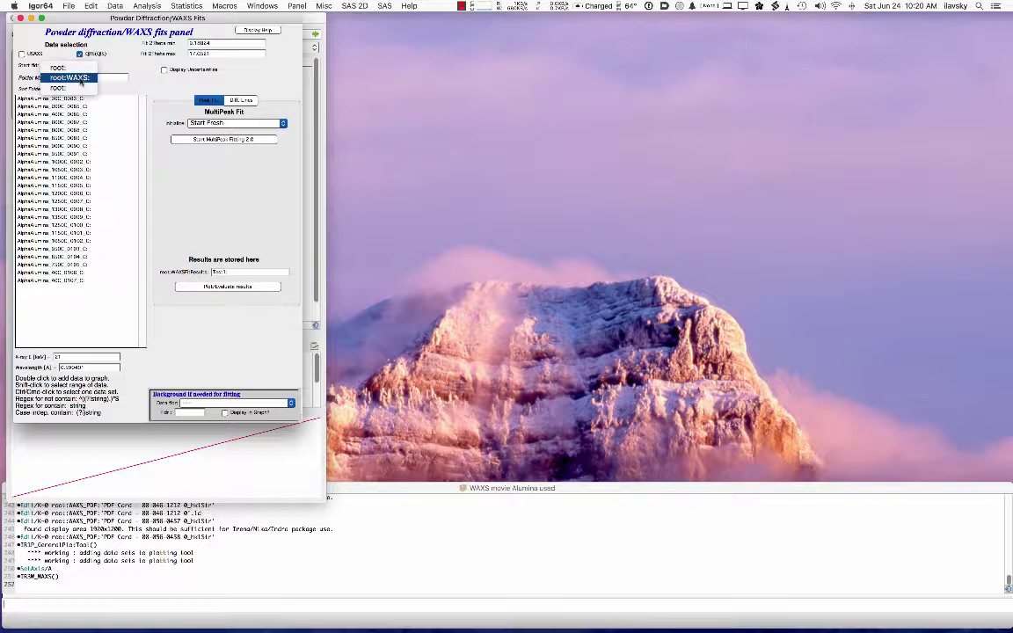
click(79, 78)
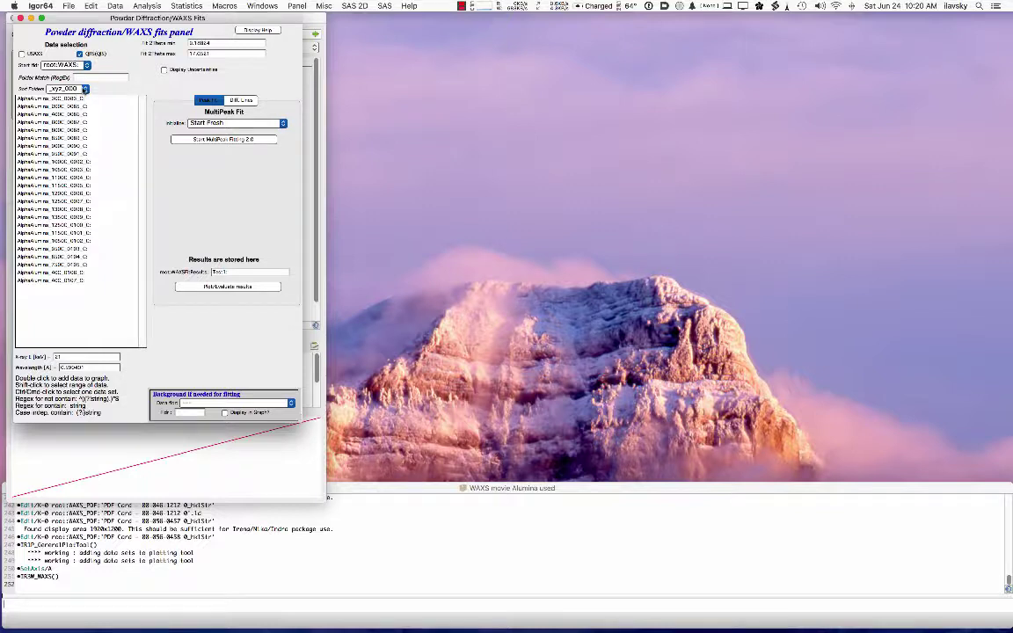
Sort the list of data folders with the Alphabetical option
click(82, 89)
click(83, 91)
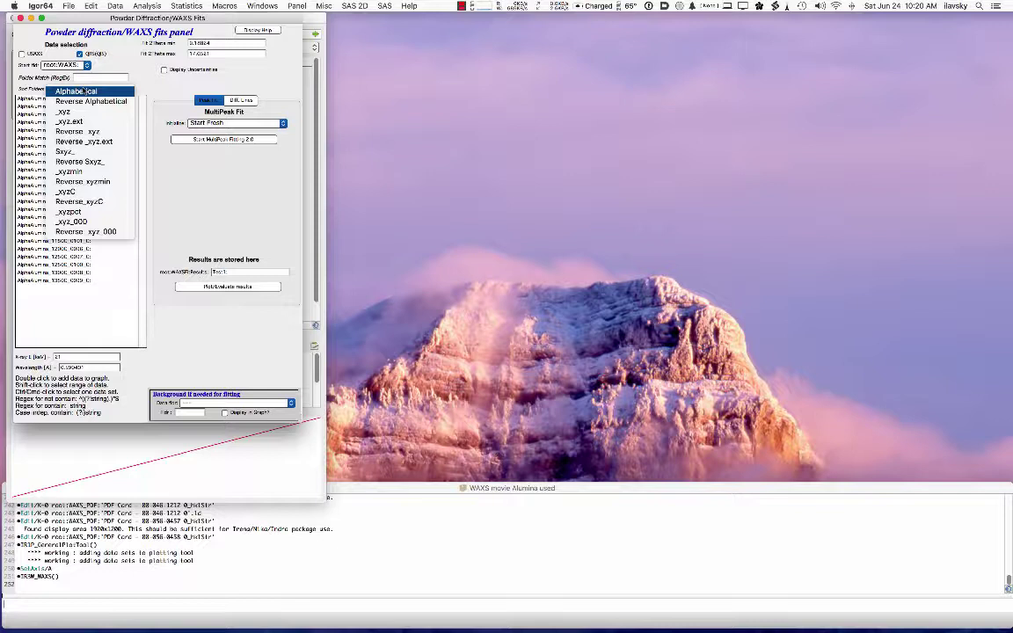
click(131, 77)
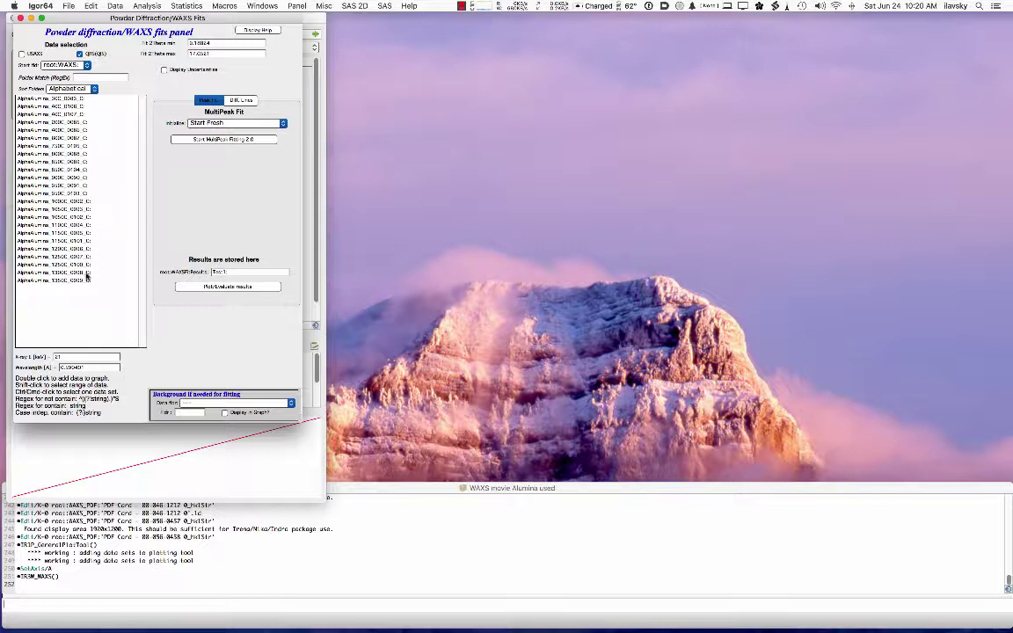
click(91, 89)
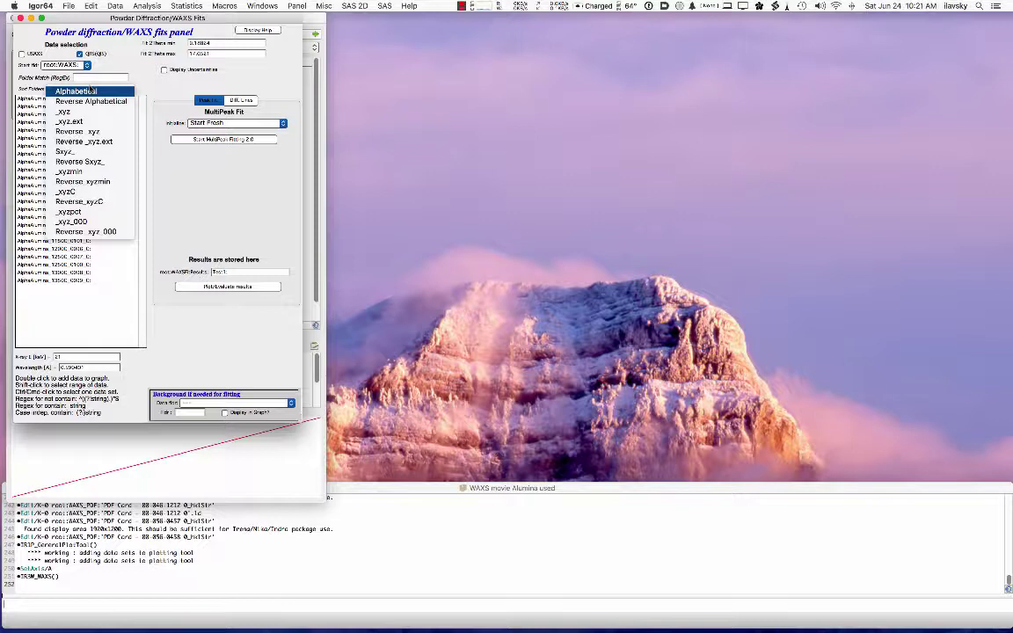
click(90, 91)
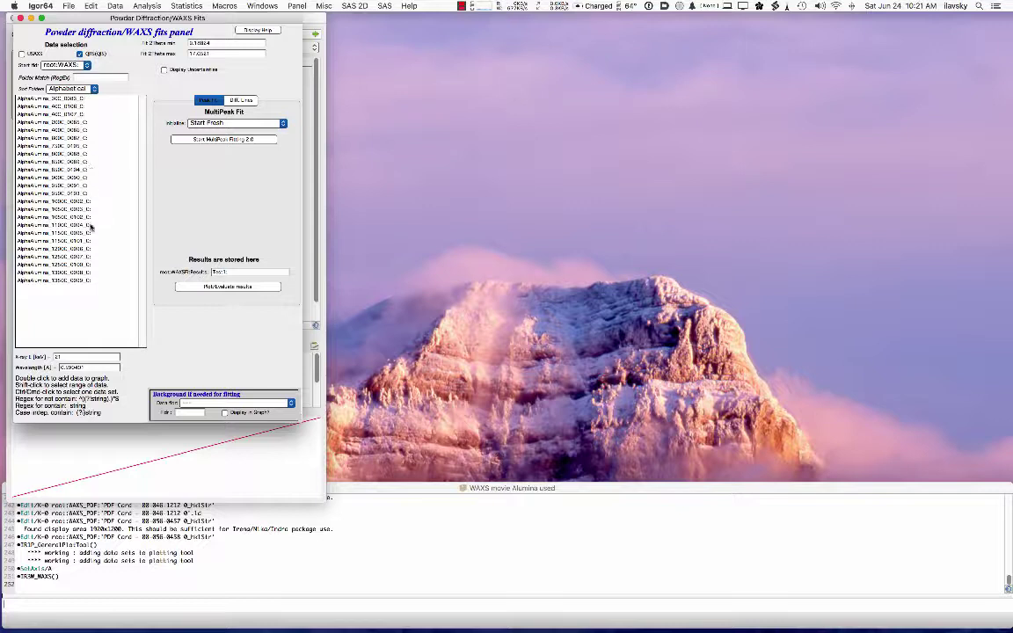
Sort the data folders by _xyz_000 and add the AlphaAlumina_30C_0083_C data set to the main graph
click(95, 90)
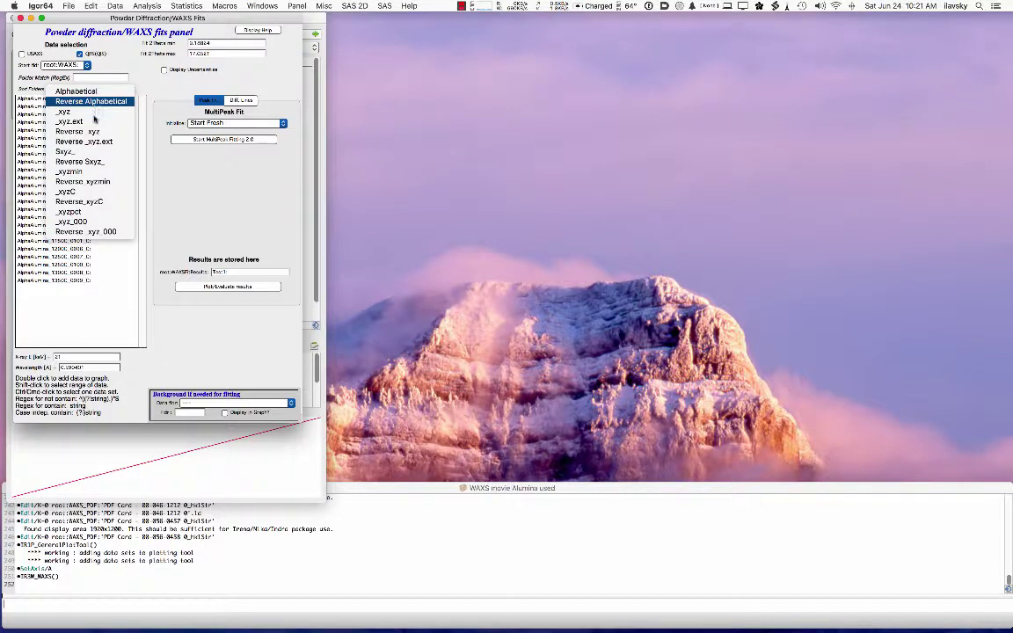
click(67, 225)
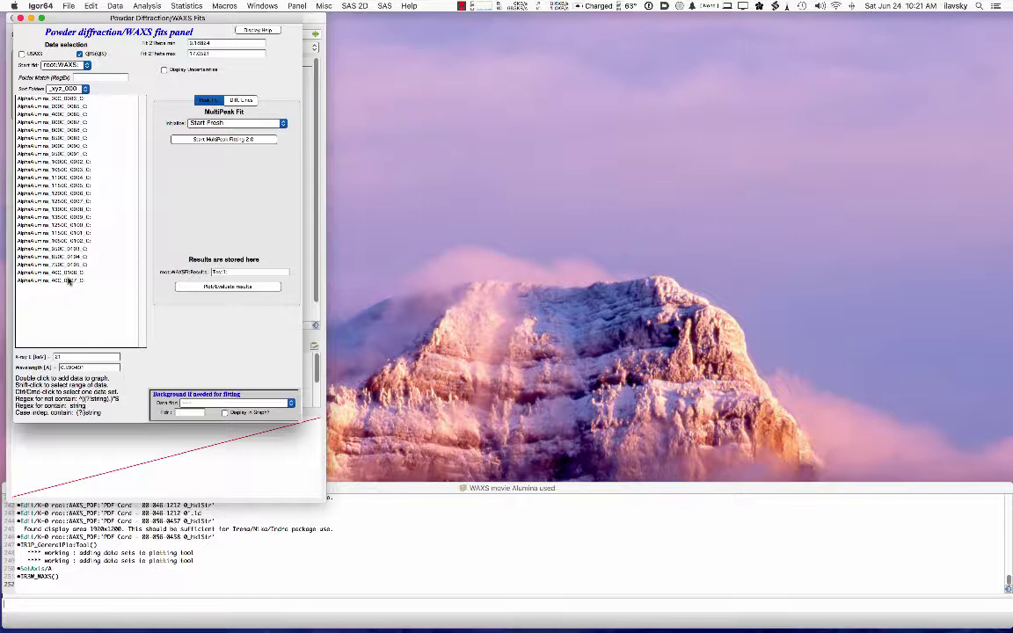
double_click(61, 99)
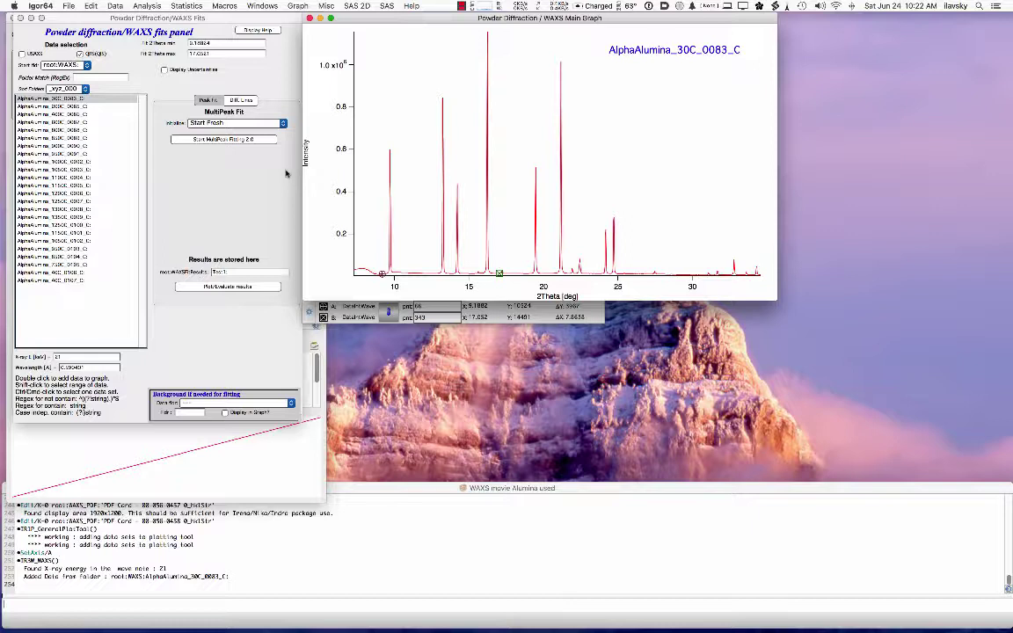
Copy the Al2O3_Sapphire_hexagonal_Irena and Al2O3_Sapphire_rhomb_Irena PDF cards into the experiment's diffraction lines list
click(242, 101)
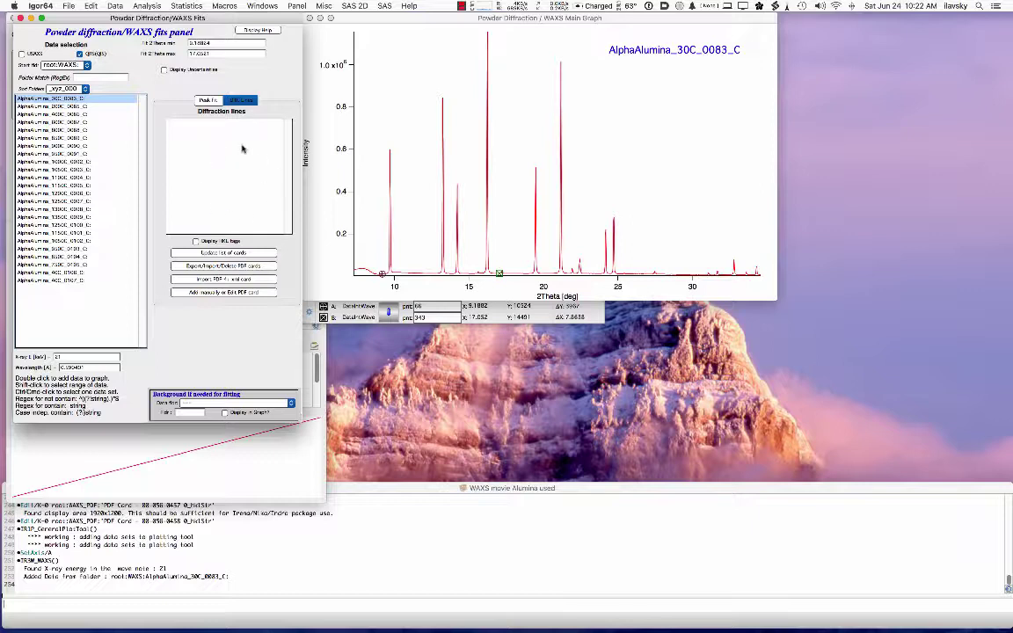
click(223, 266)
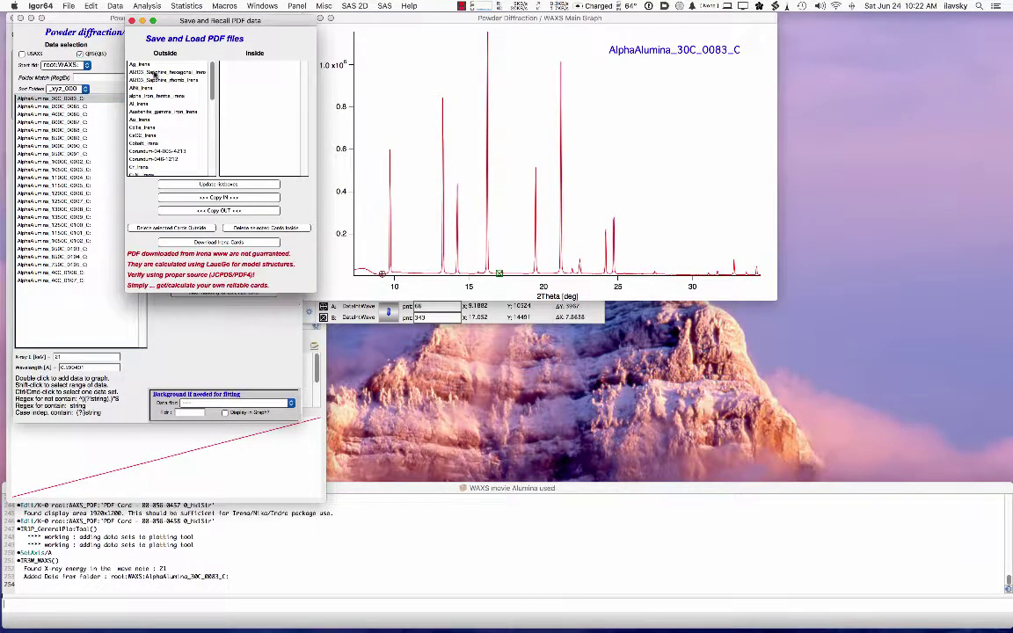
click(161, 72)
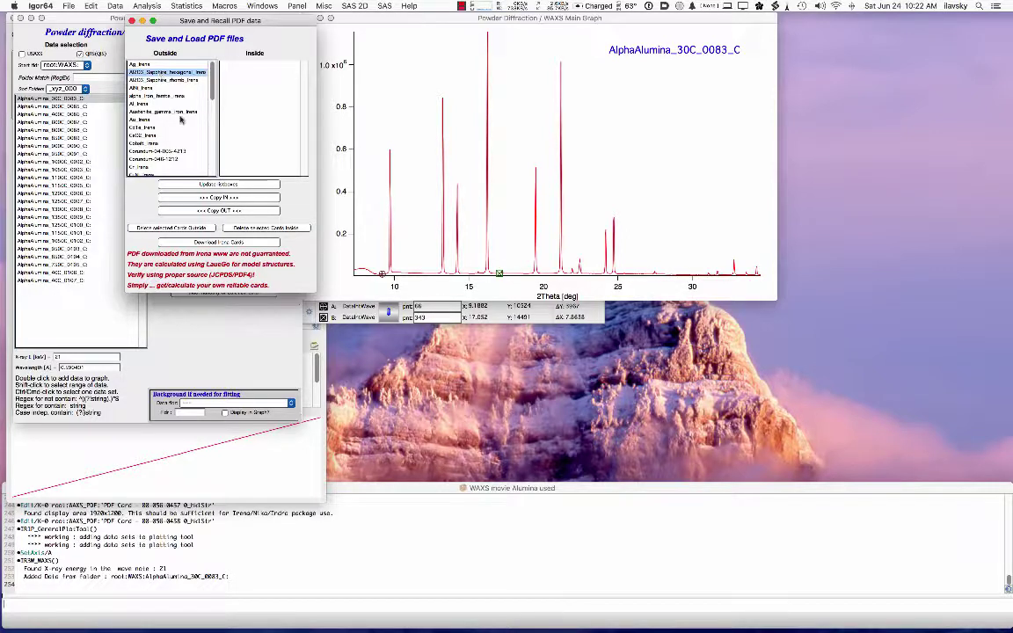
click(192, 197)
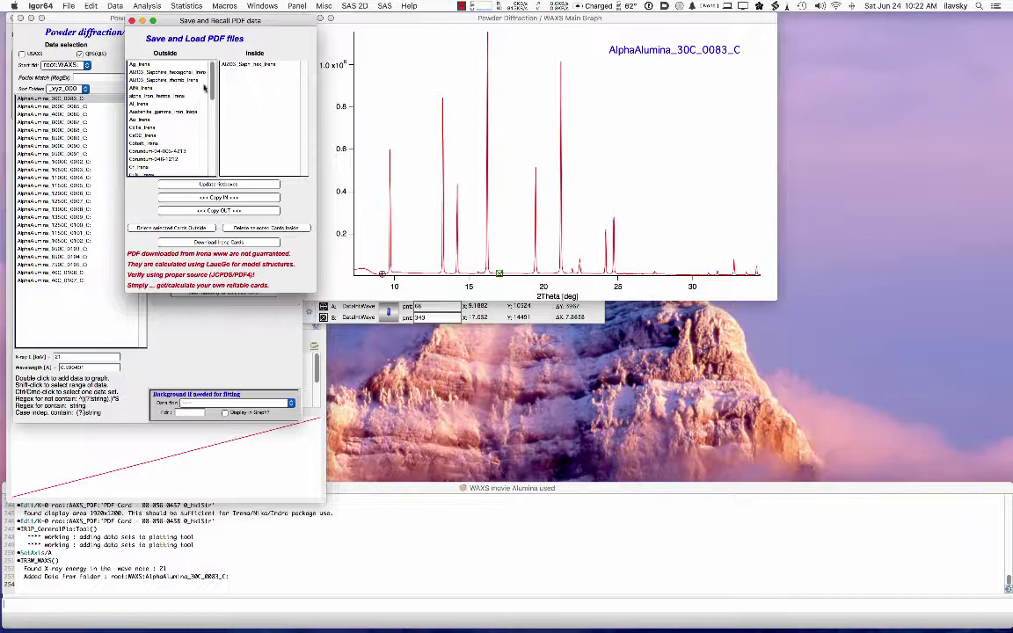
click(149, 79)
click(211, 199)
click(133, 20)
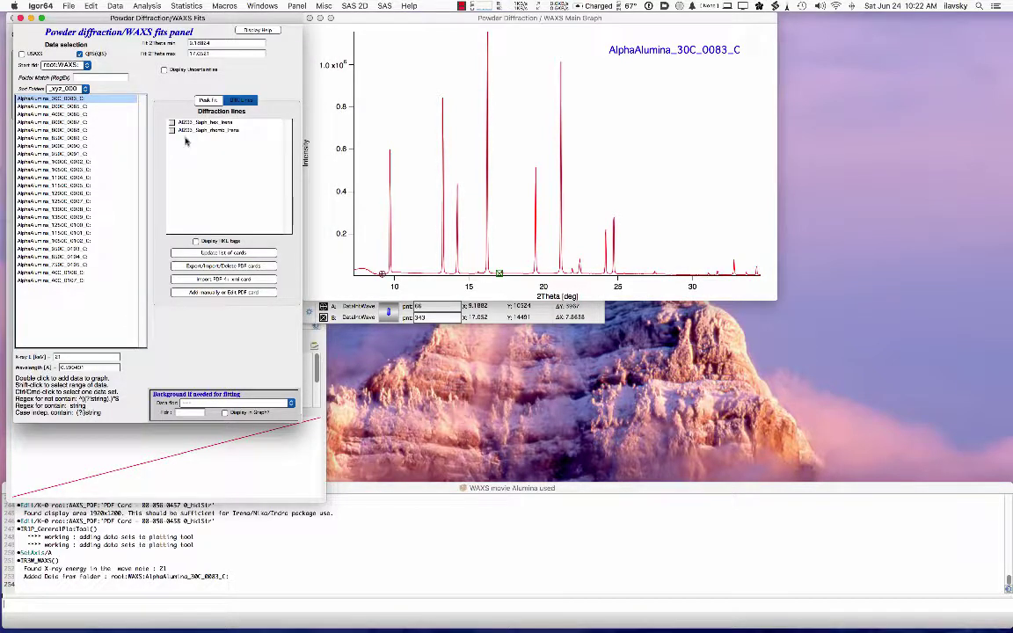
Overlay the Al2O3_Saph_hex_Irena diffraction lines on the graph and pick blue as their color
click(172, 123)
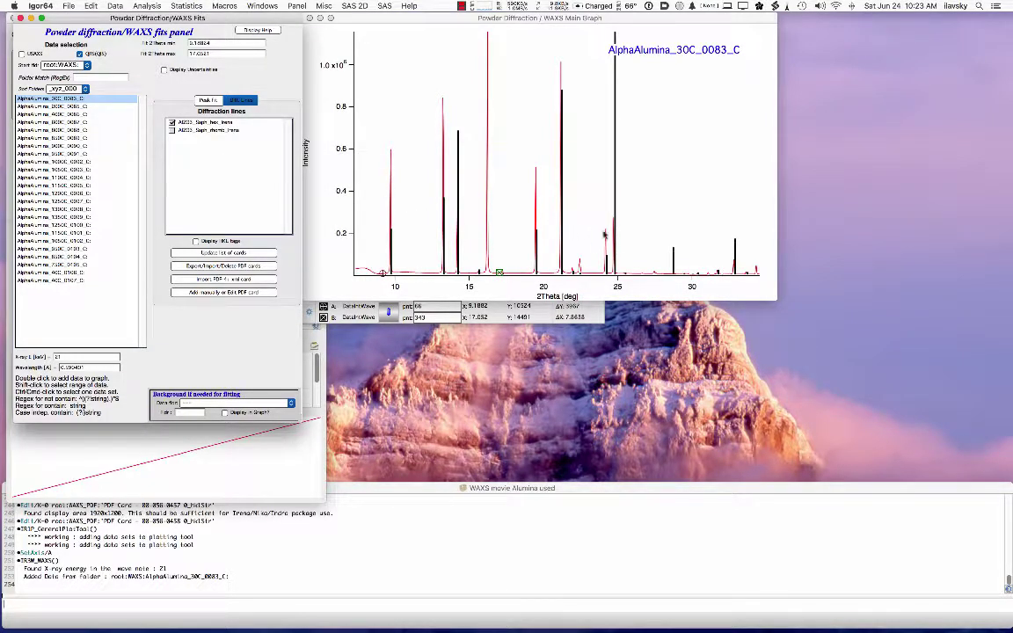
click(189, 126)
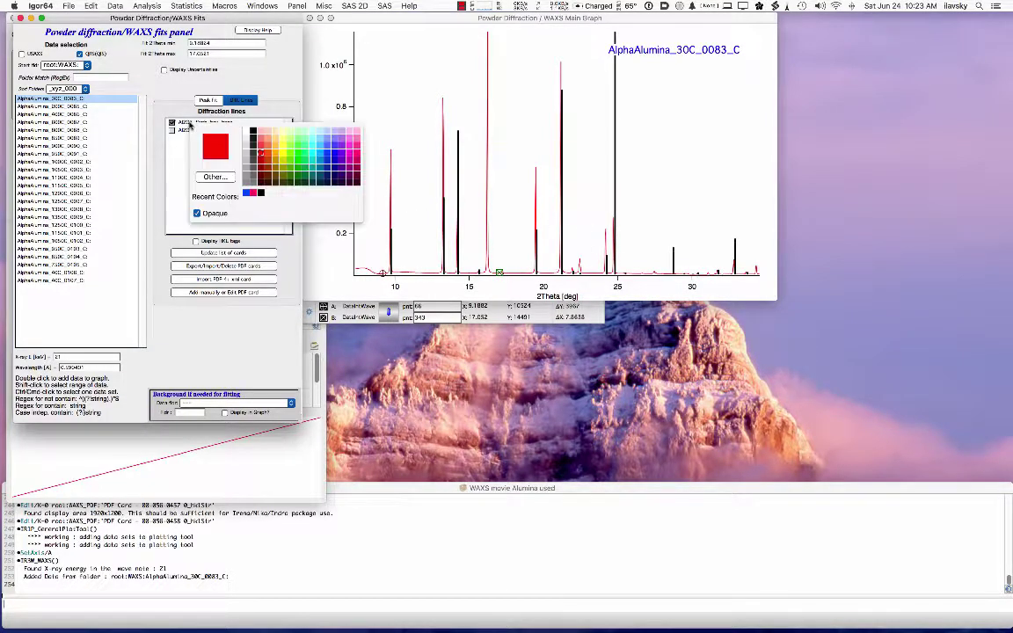
click(248, 193)
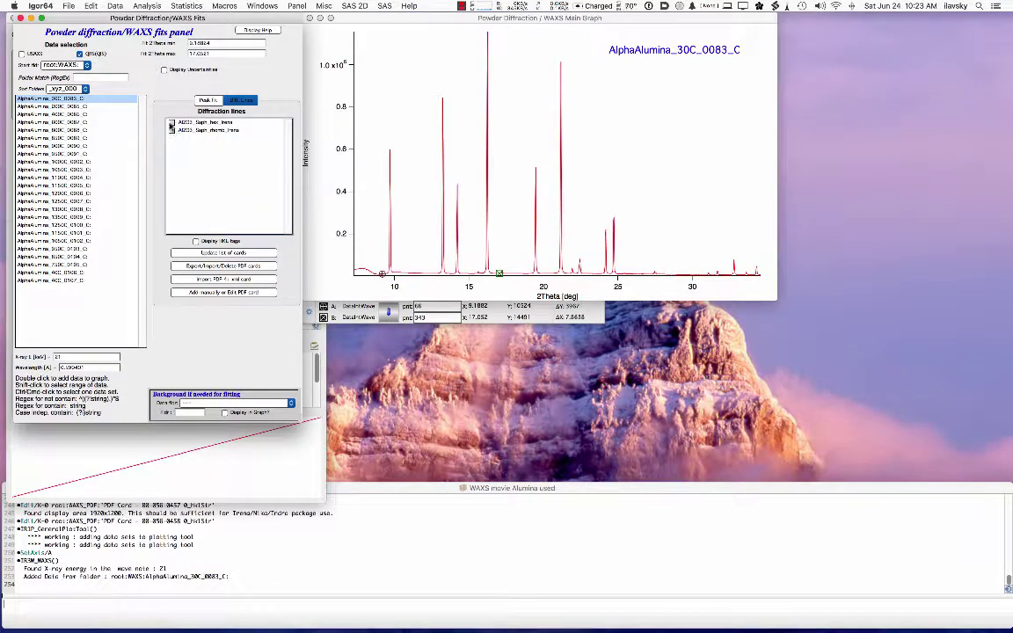
Overlay the Al2O3_Saph_hex_Irena lines on the graph, inspect them with HKL tags, and clear both the tags and the lines
click(172, 124)
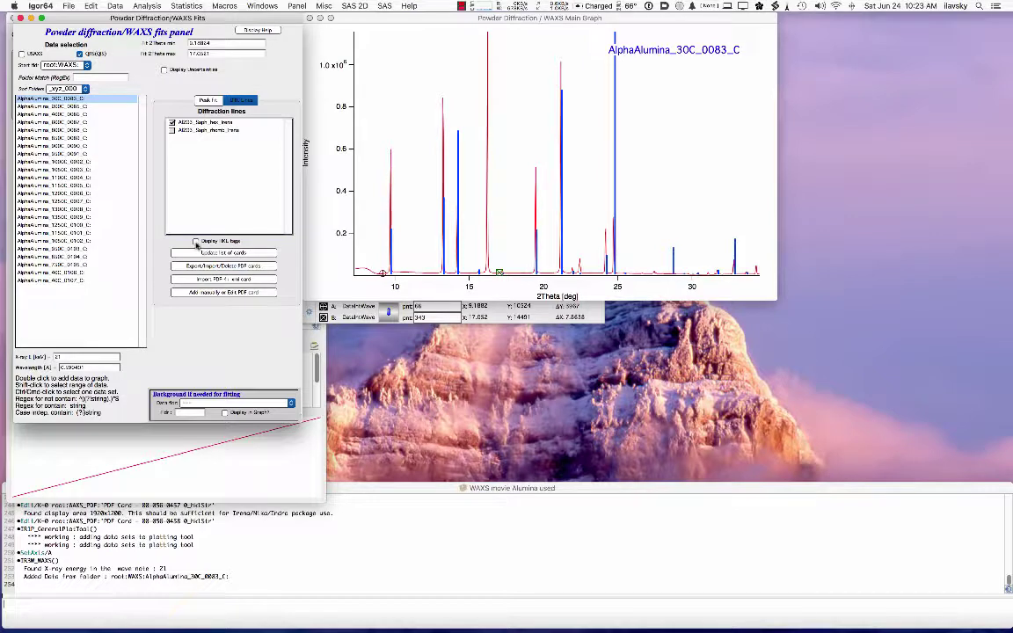
click(196, 242)
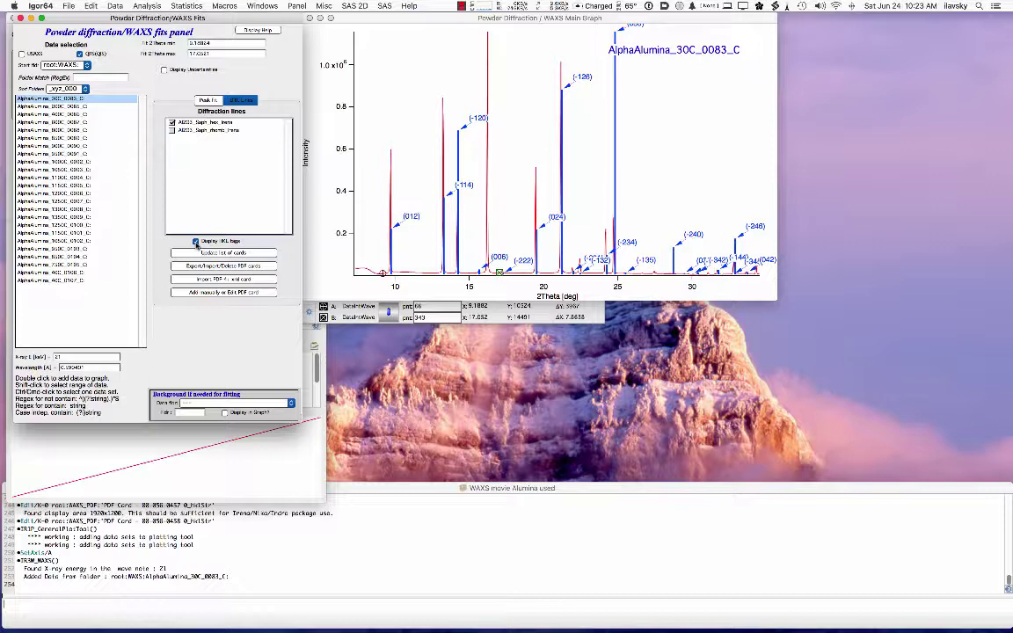
click(196, 241)
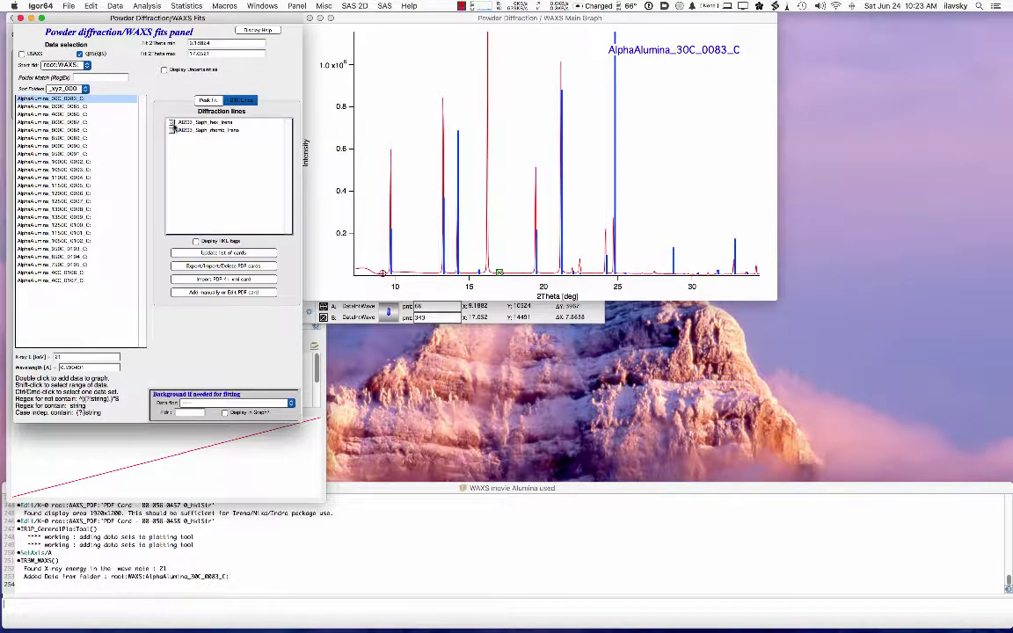
click(171, 122)
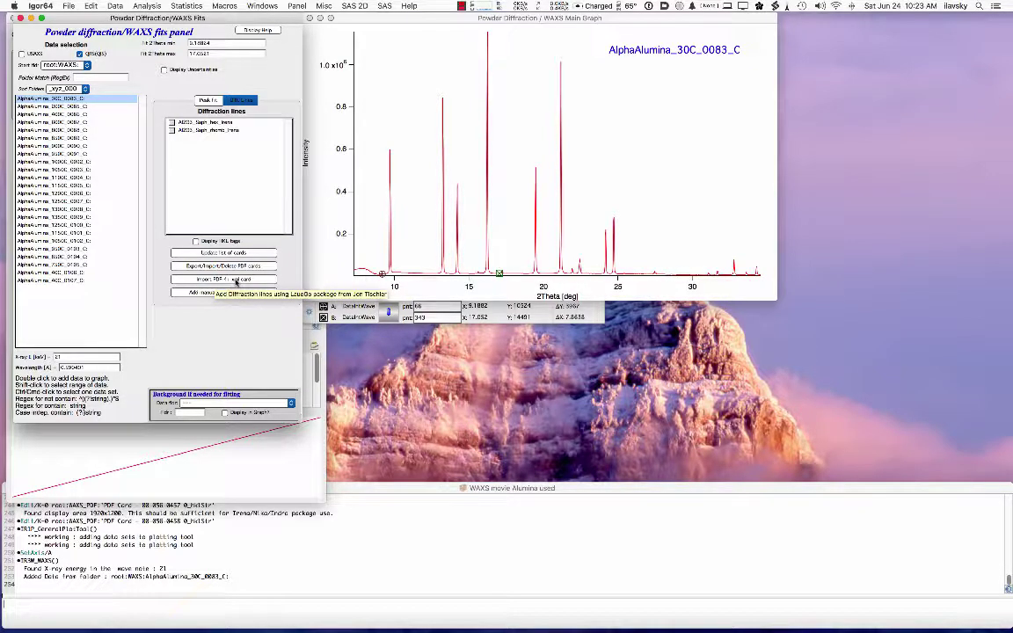
Import PDF Card - 00-046-1212.xml as a new card under its suggested name, review its full table, and close the table
click(236, 280)
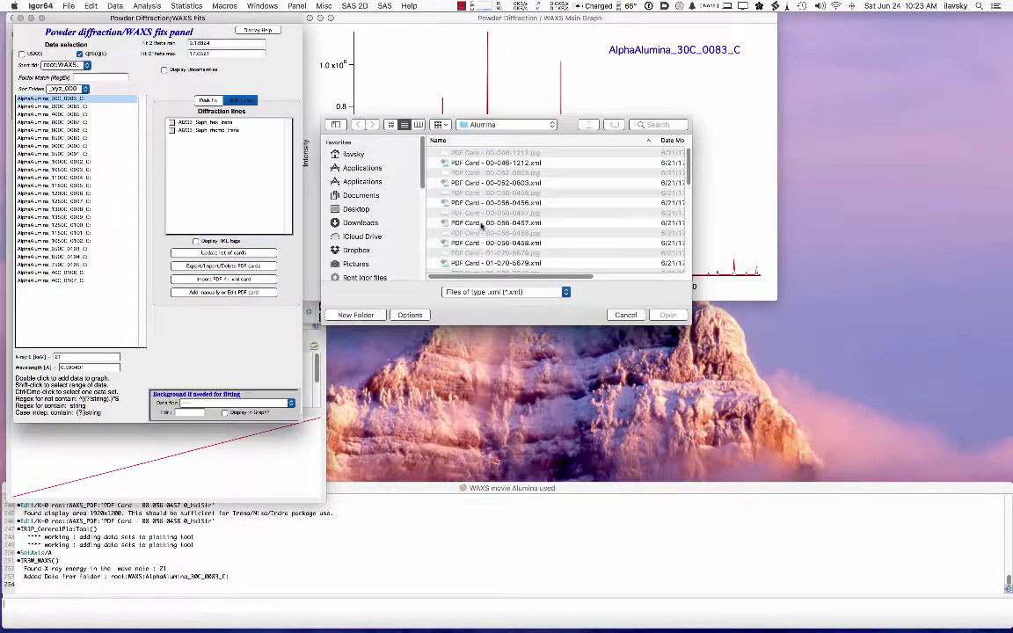
click(510, 162)
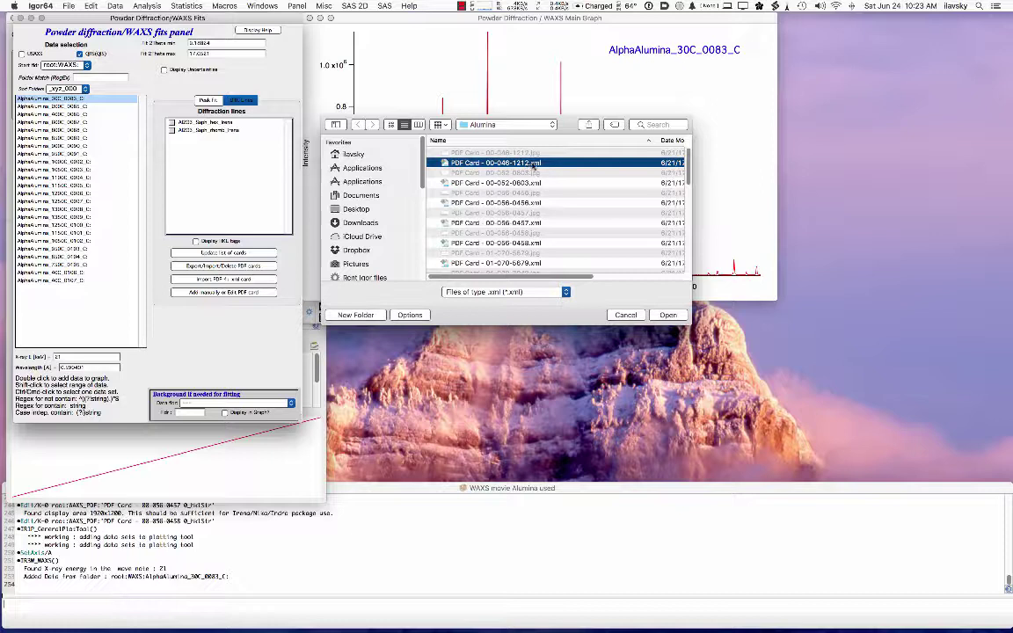
click(670, 316)
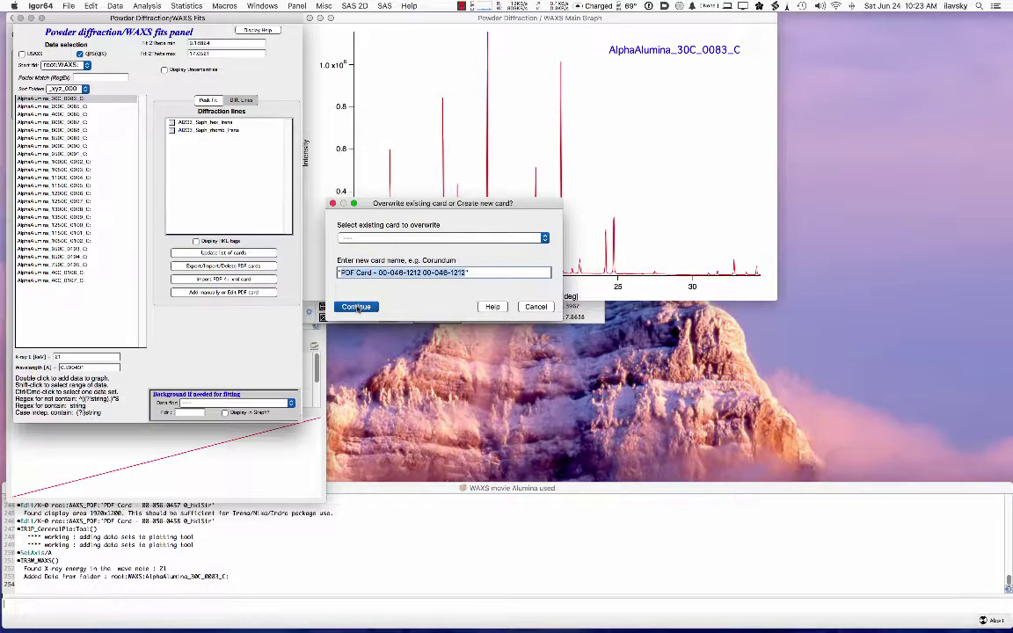
click(358, 307)
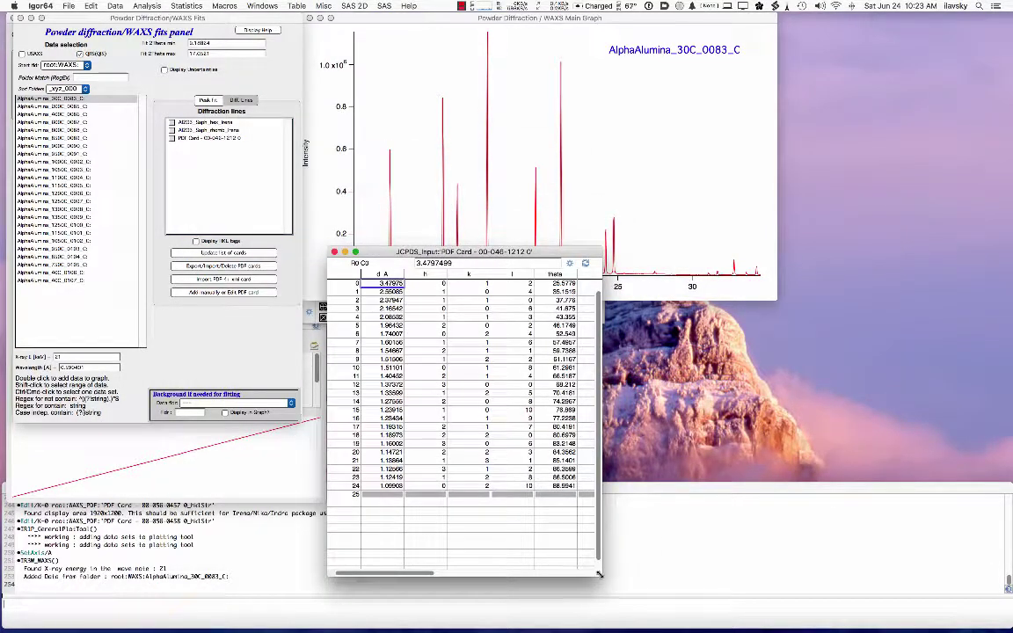
drag(600, 575, 810, 551)
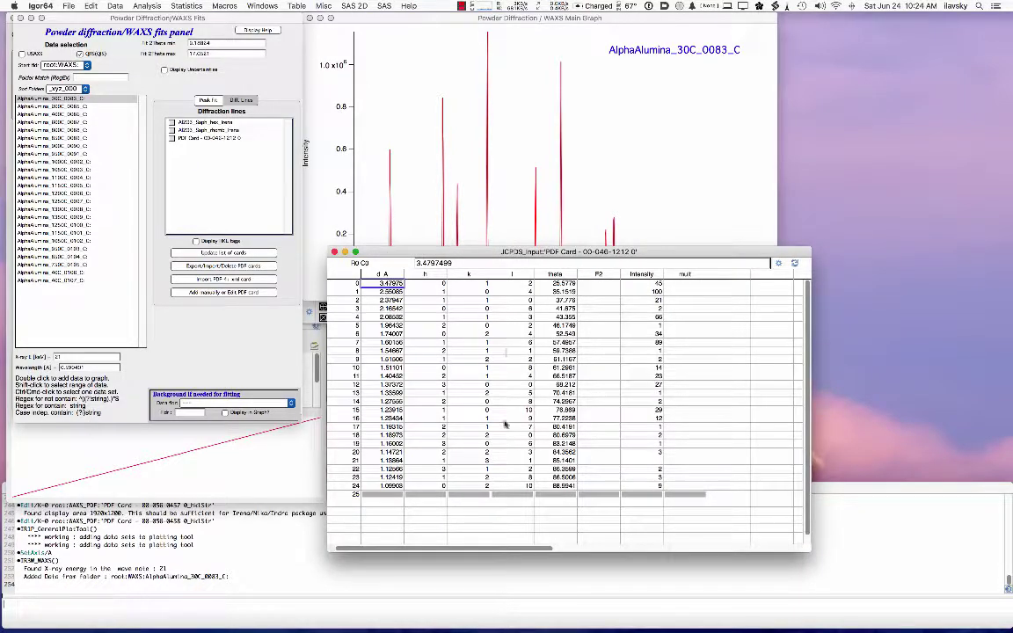
click(334, 252)
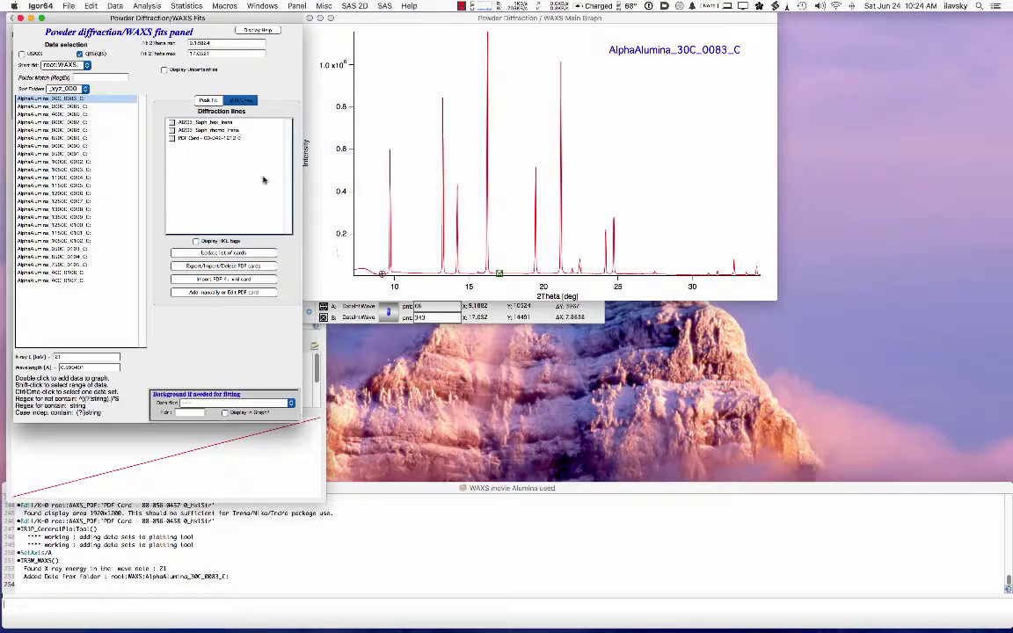
Compare the imported 00-046-1212 card's lines and HKL tags with the measured peaks, and clear both from the graph
click(172, 138)
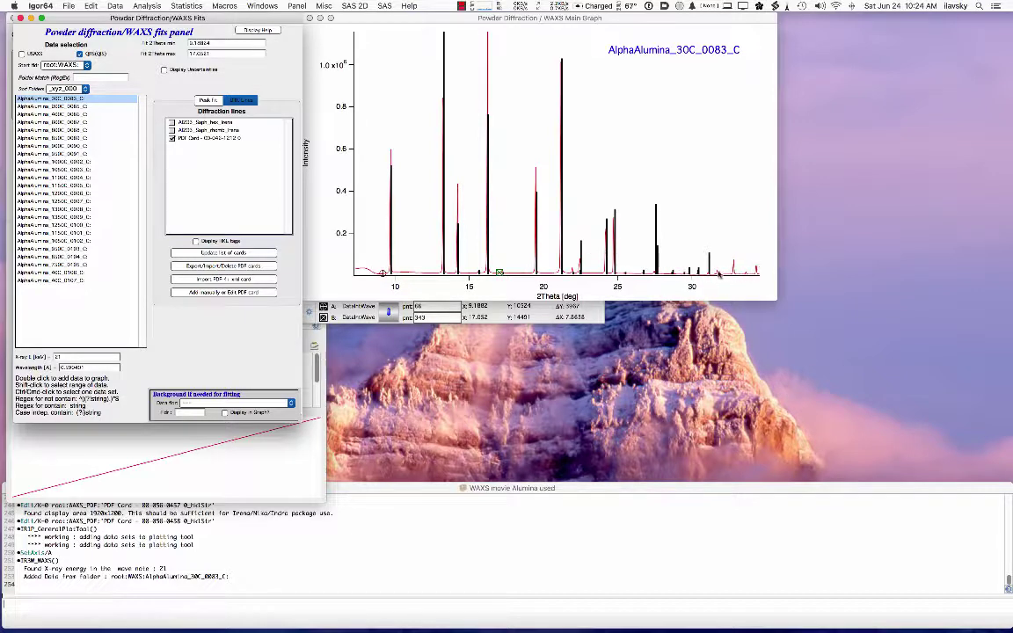
click(195, 241)
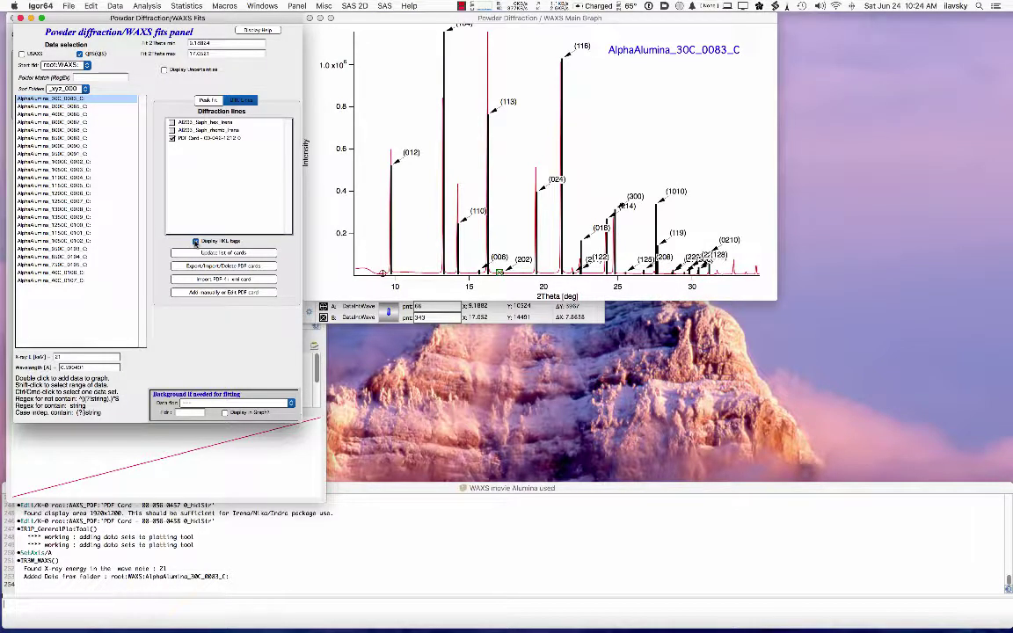
click(195, 241)
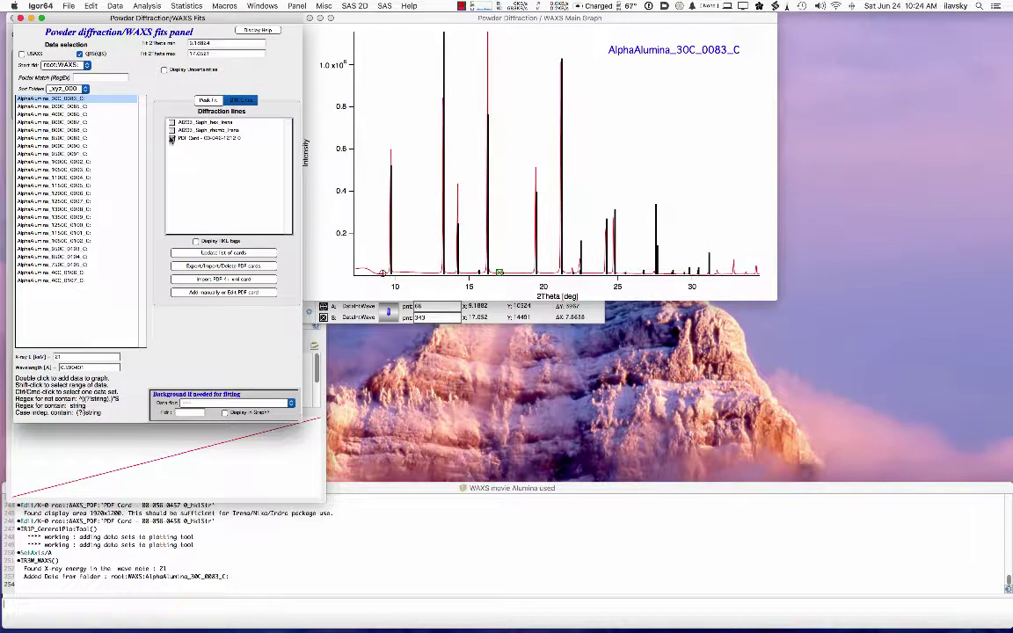
click(171, 139)
click(171, 139)
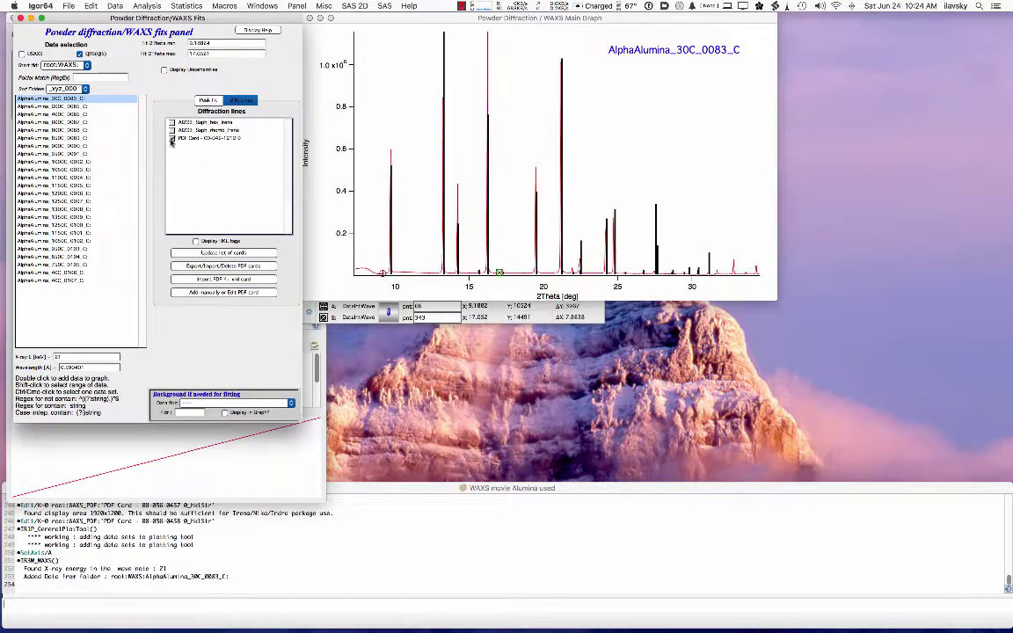
click(195, 241)
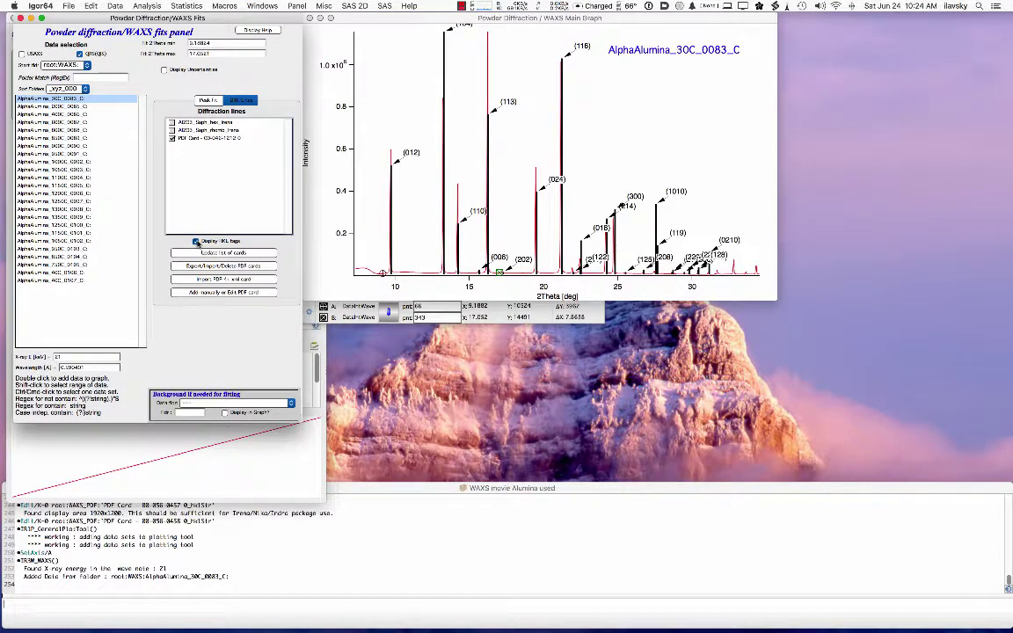
click(195, 241)
click(172, 138)
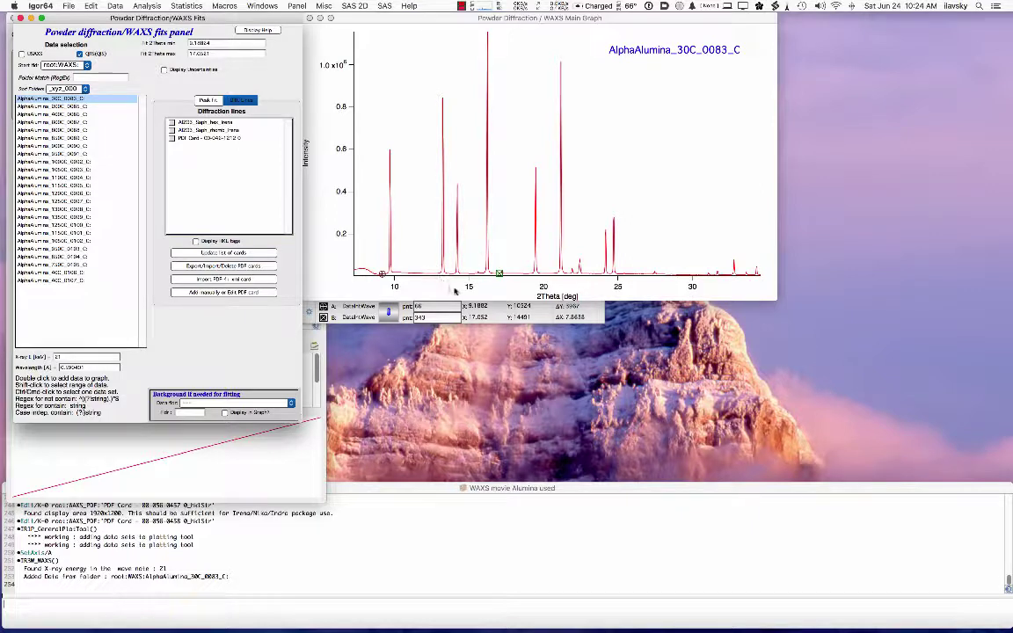
Set the upper fit limit to about 14.8° 2Theta, start a fresh MultiPeak Fitting 2.0 setup, and auto-locate its peaks
click(499, 274)
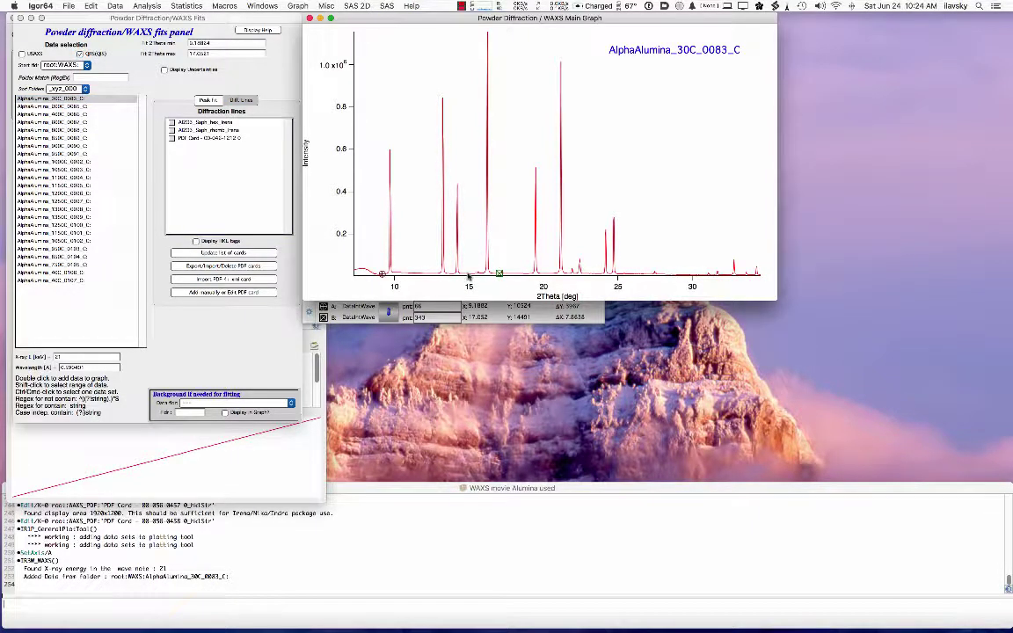
drag(469, 276, 467, 274)
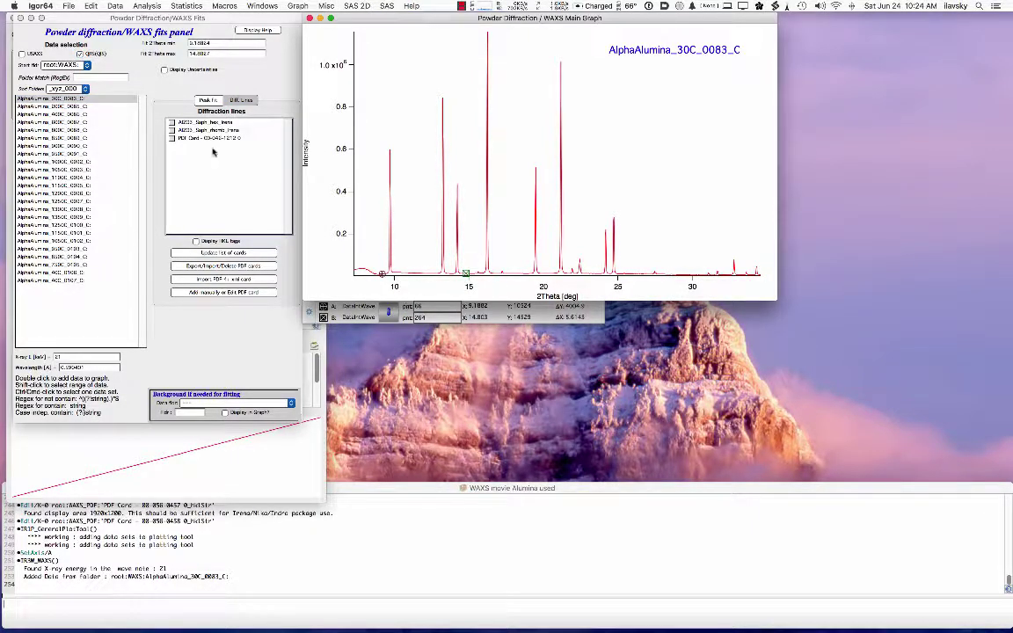
click(207, 100)
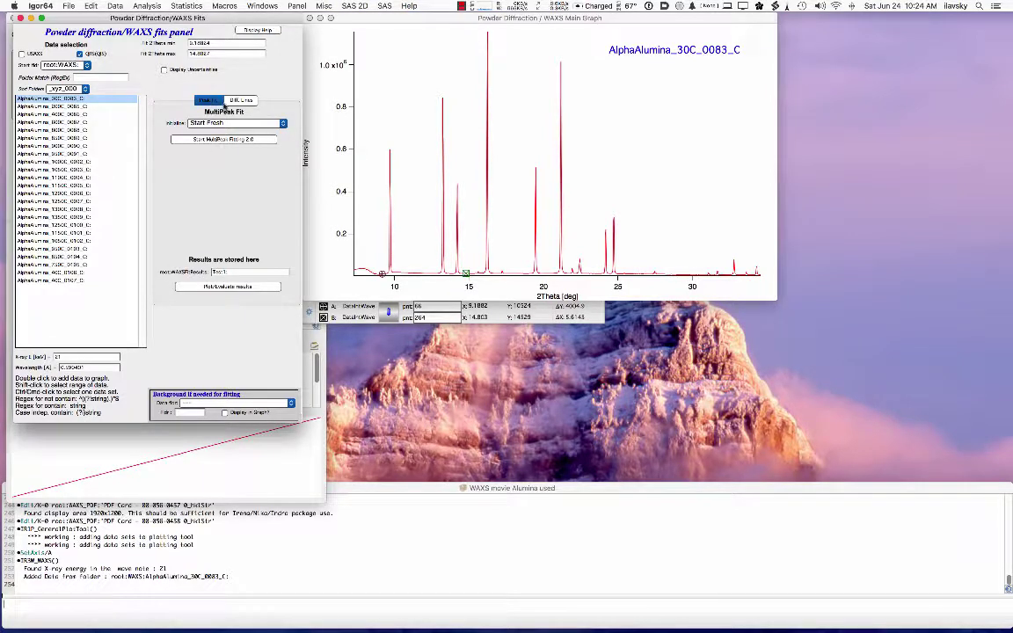
click(216, 140)
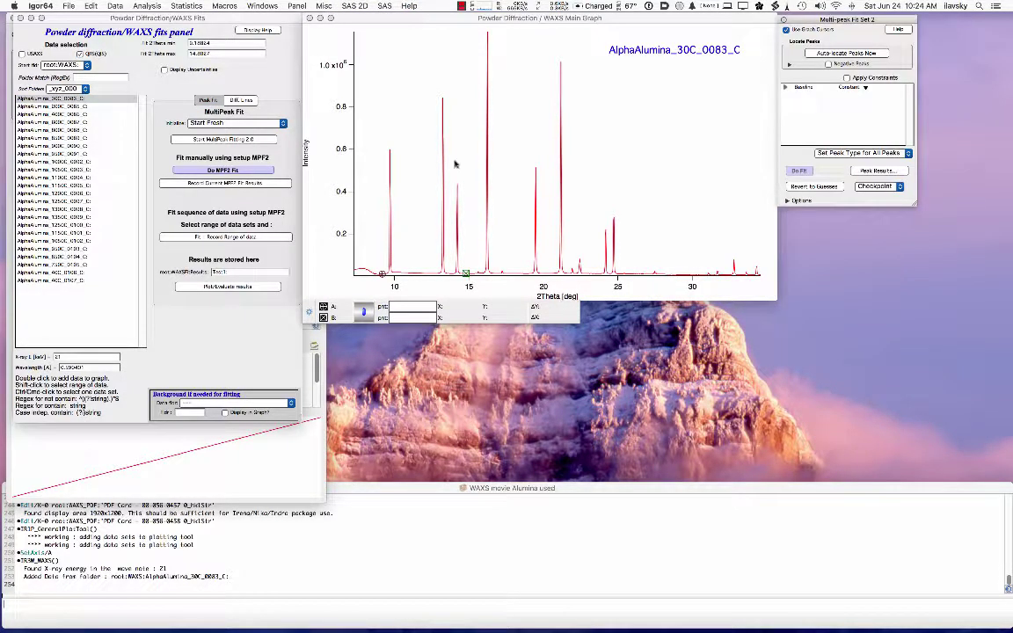
drag(915, 204, 944, 288)
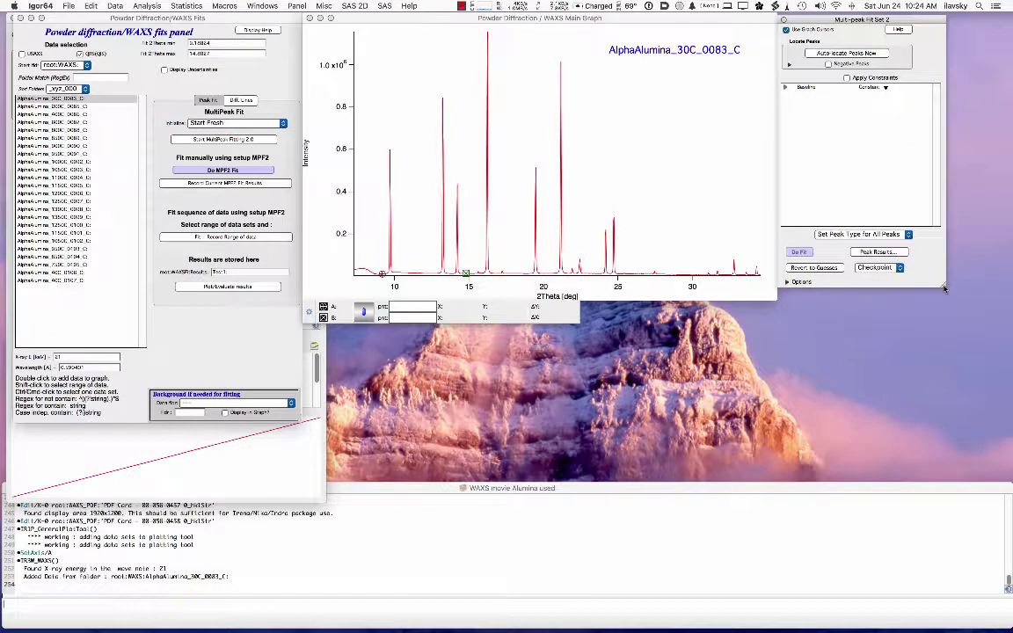
click(853, 54)
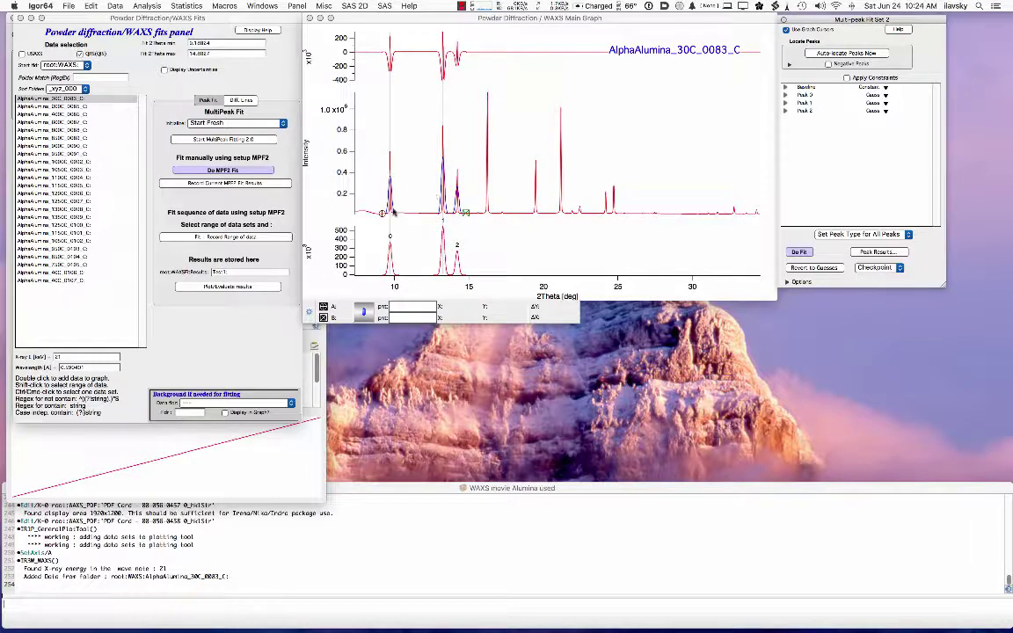
Extend the upper fit limit to about 18° 2Theta and include the fourth peak in the fit's peak list
click(464, 215)
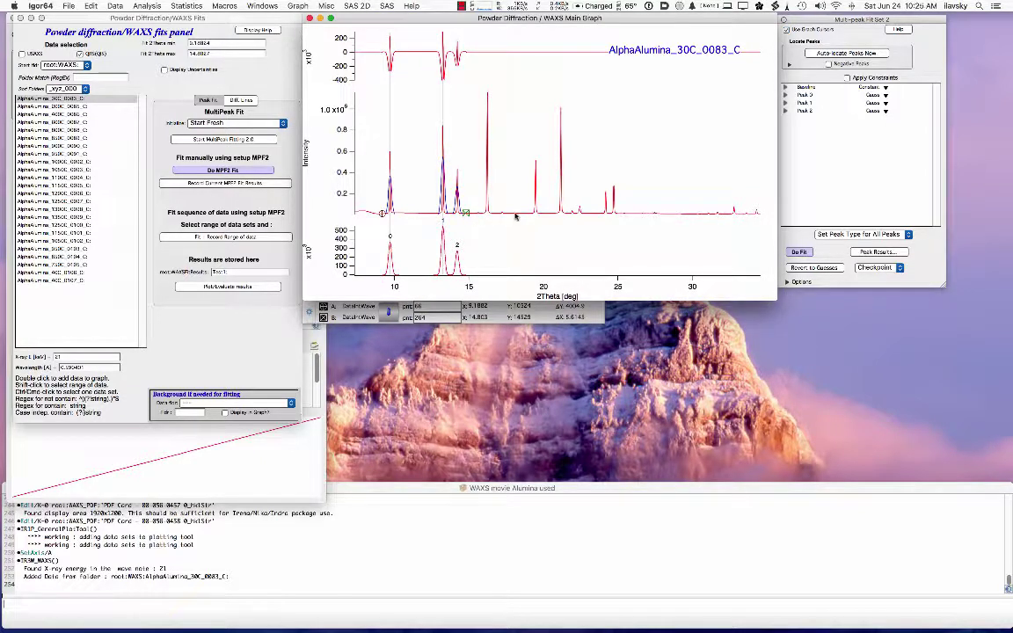
drag(466, 214, 513, 214)
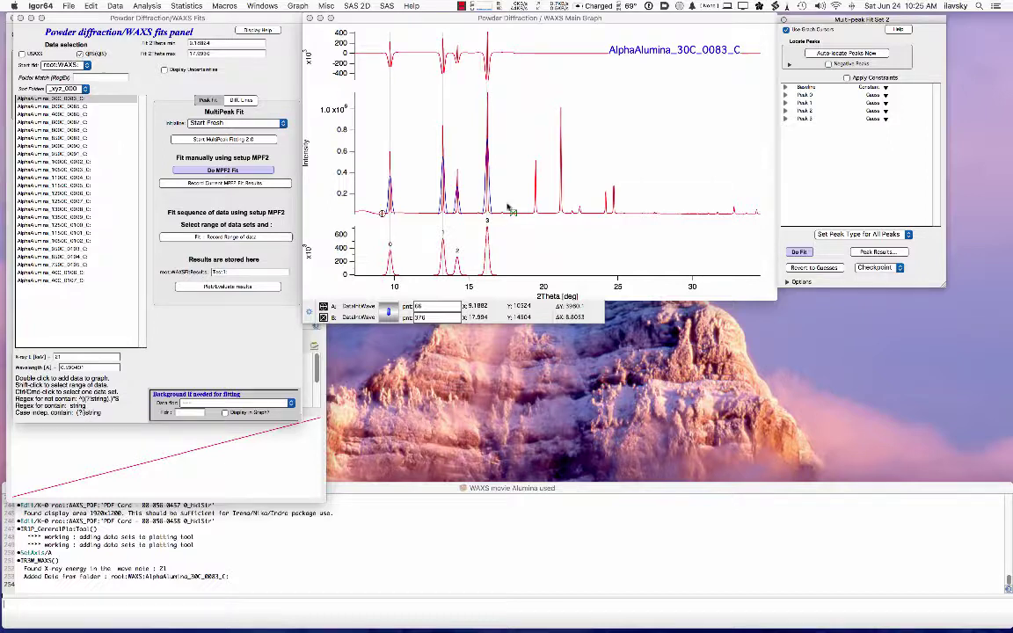
drag(511, 204, 468, 220)
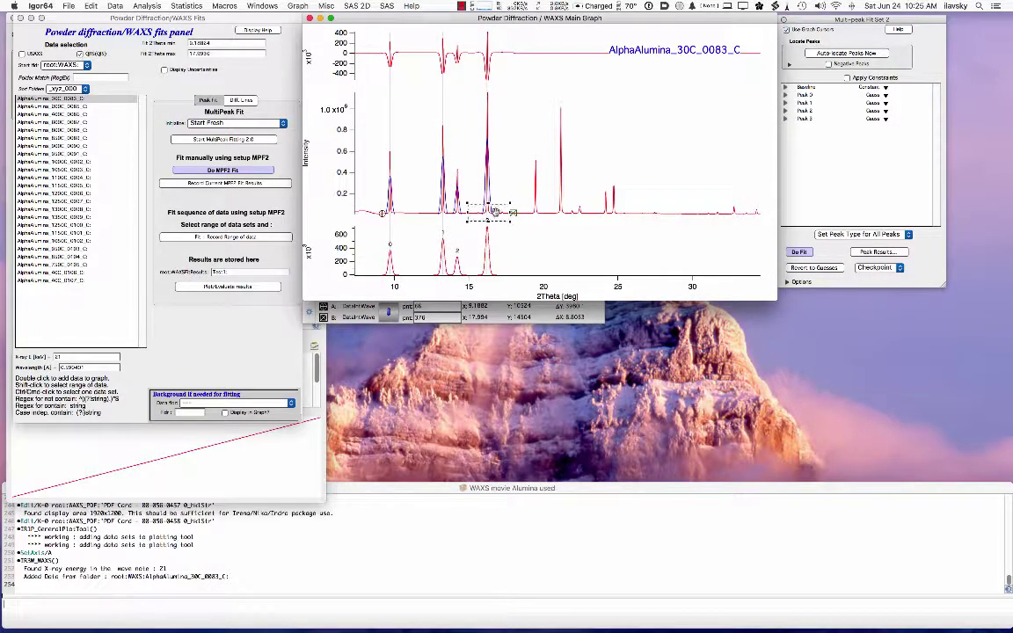
click(493, 213)
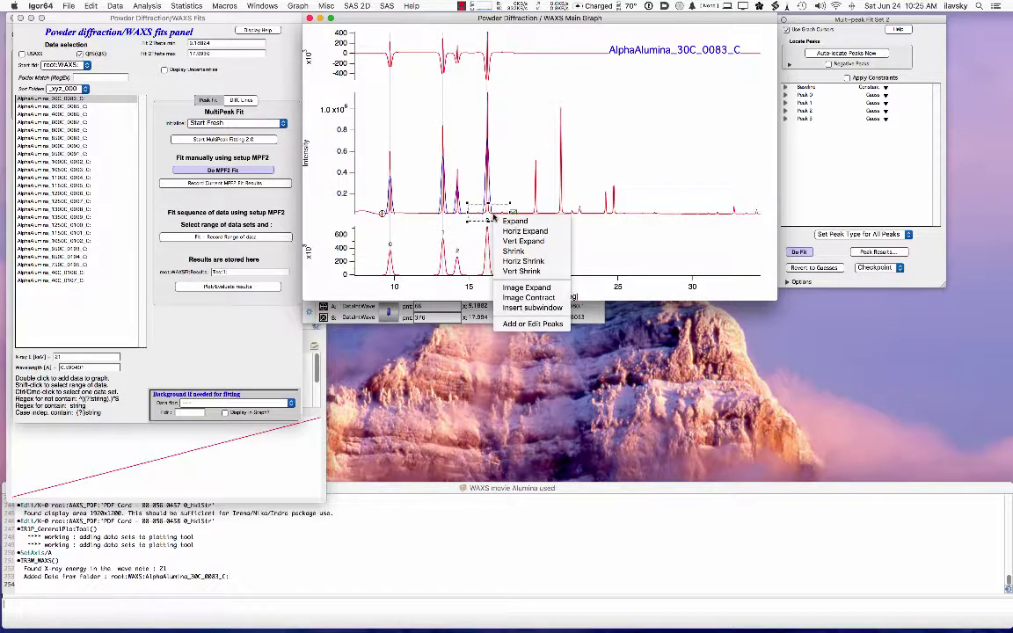
click(533, 324)
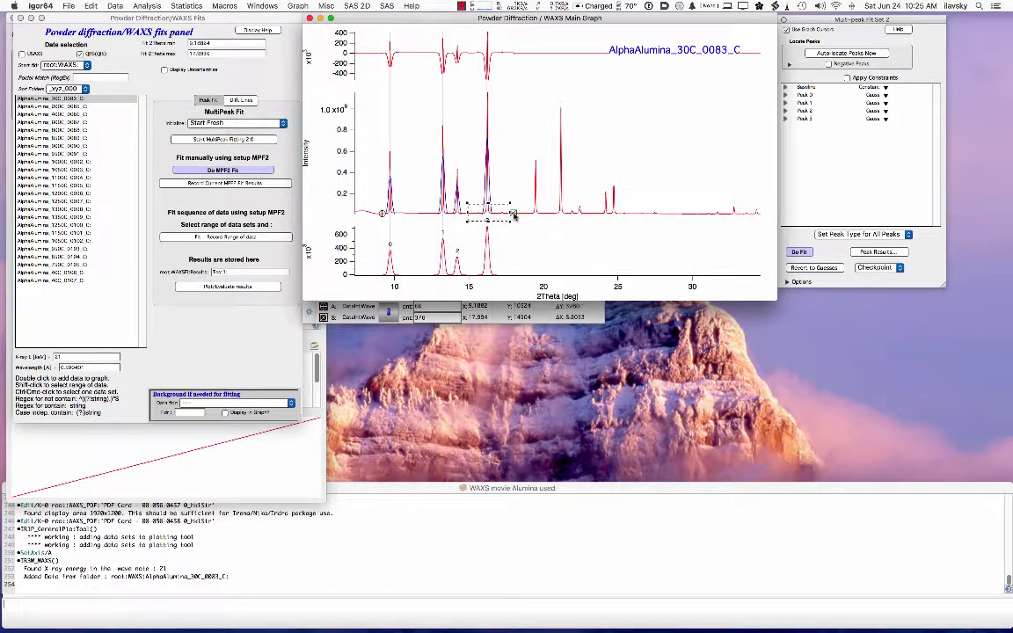
Extend the upper fit limit to about 20.2° 2Theta and manually add a Gauss peak at about 19.5° to the fit
drag(513, 213, 545, 213)
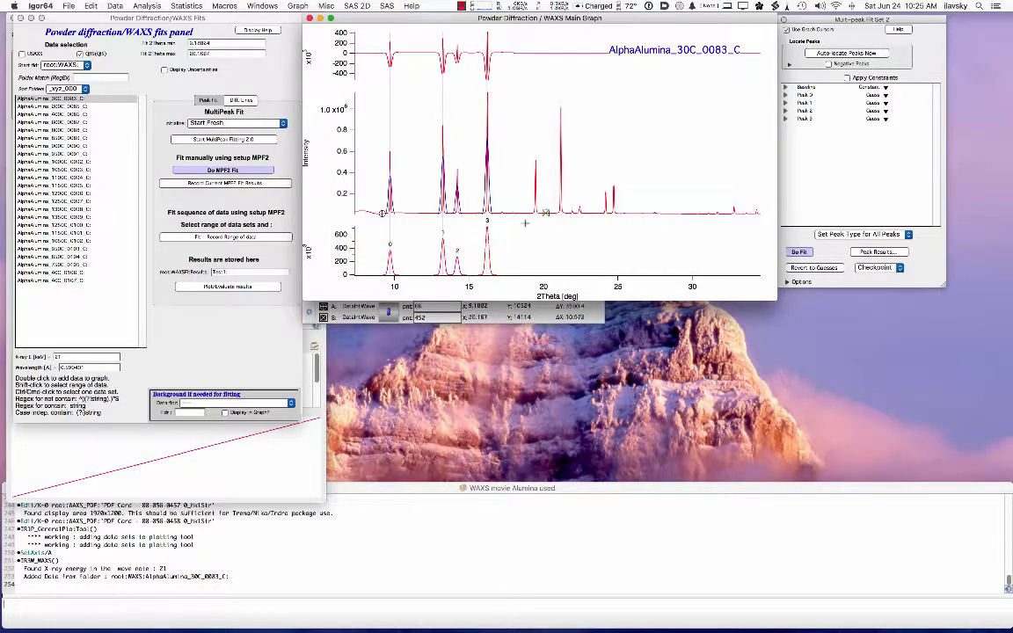
drag(551, 152, 480, 220)
click(517, 221)
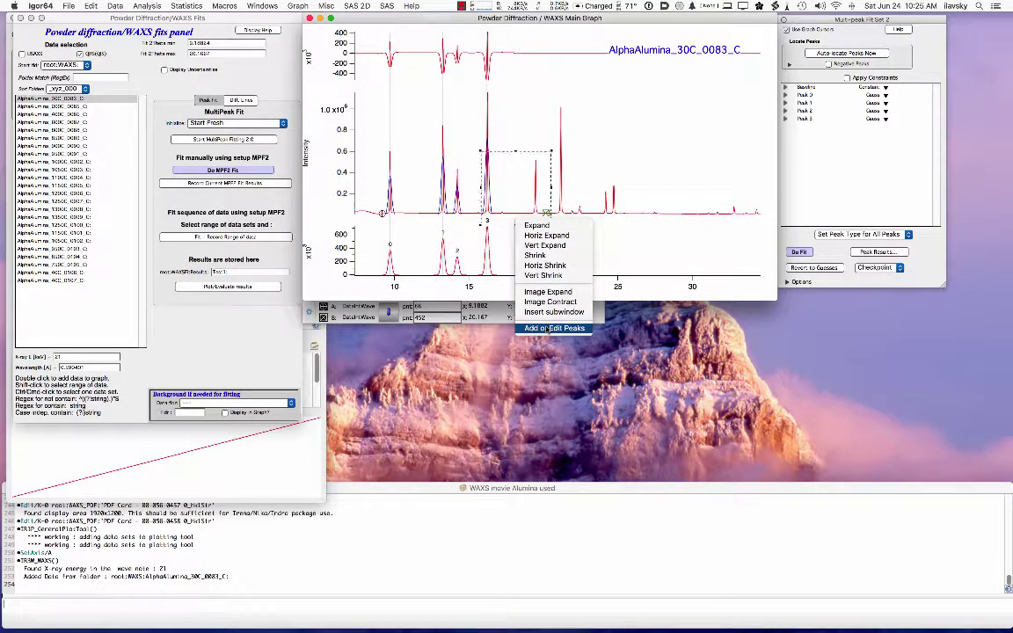
click(554, 328)
drag(253, 139, 250, 204)
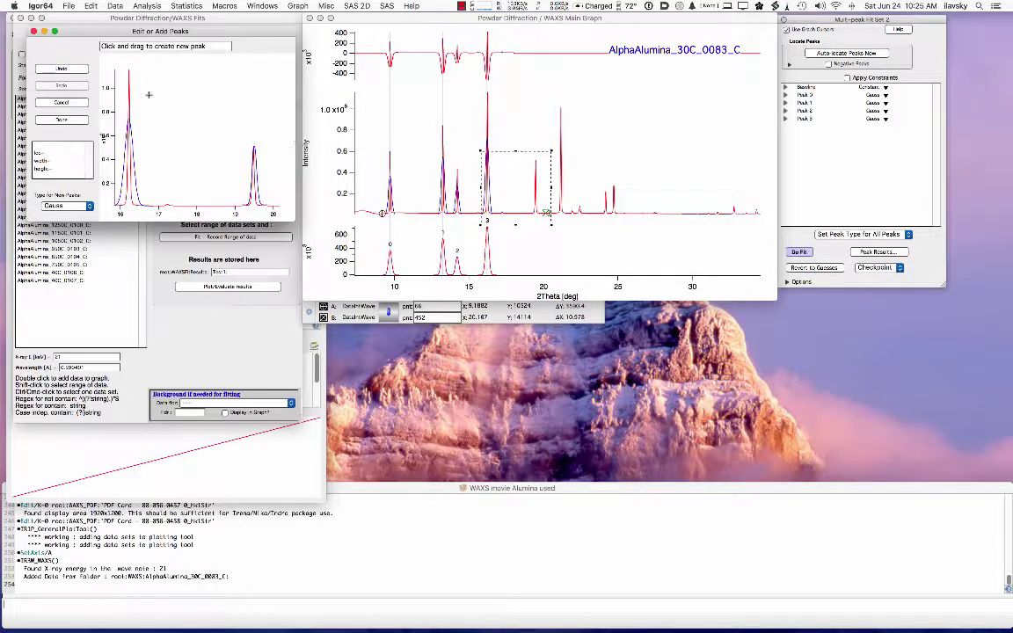
click(61, 120)
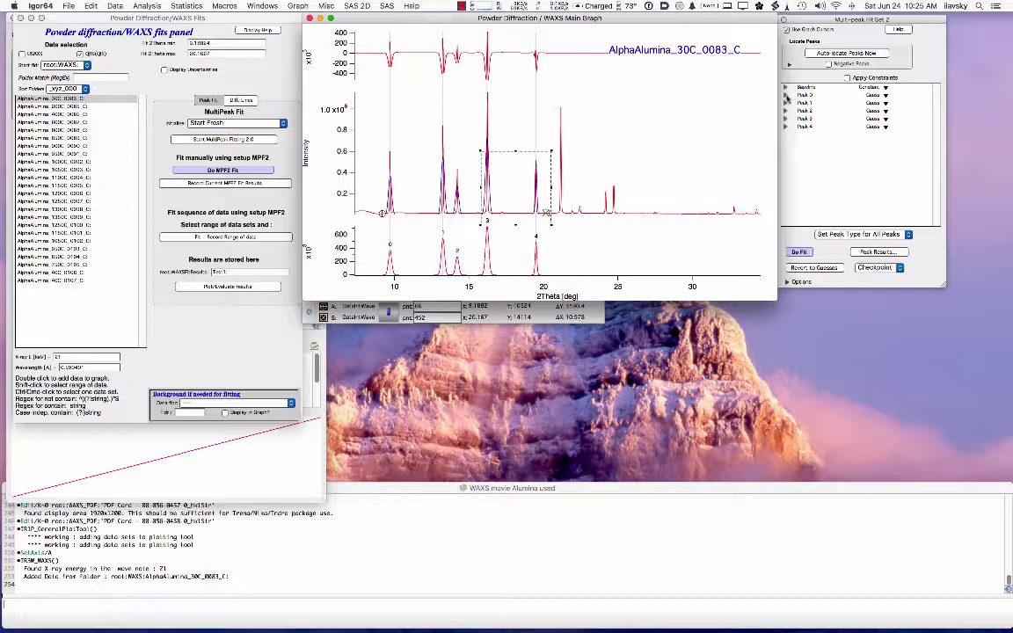
Expand Peak 0's fit parameters and enable constraints to expose the minimum and maximum limit fields
click(787, 96)
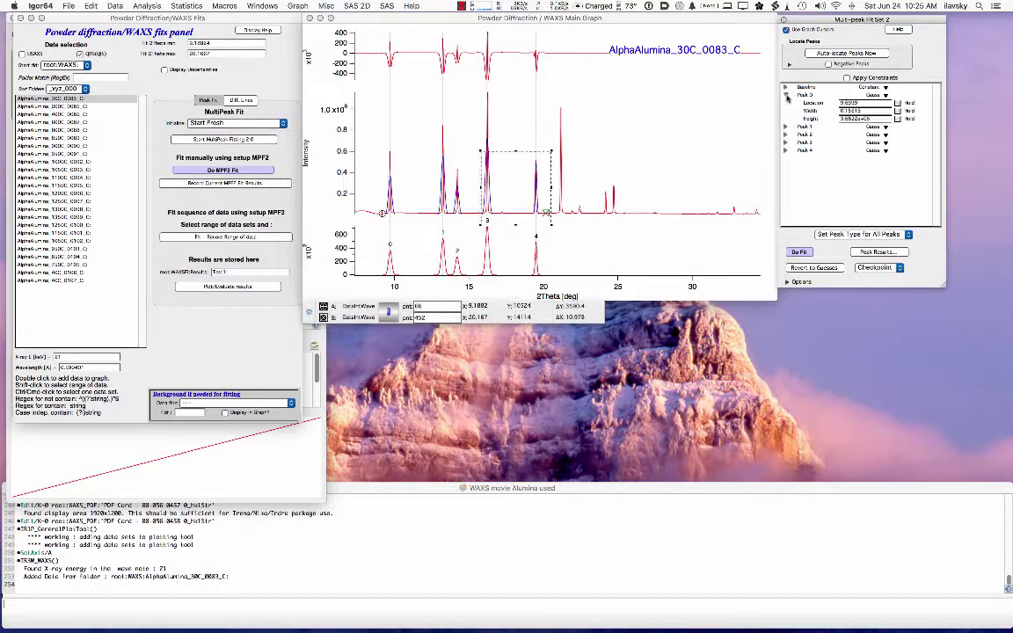
click(846, 78)
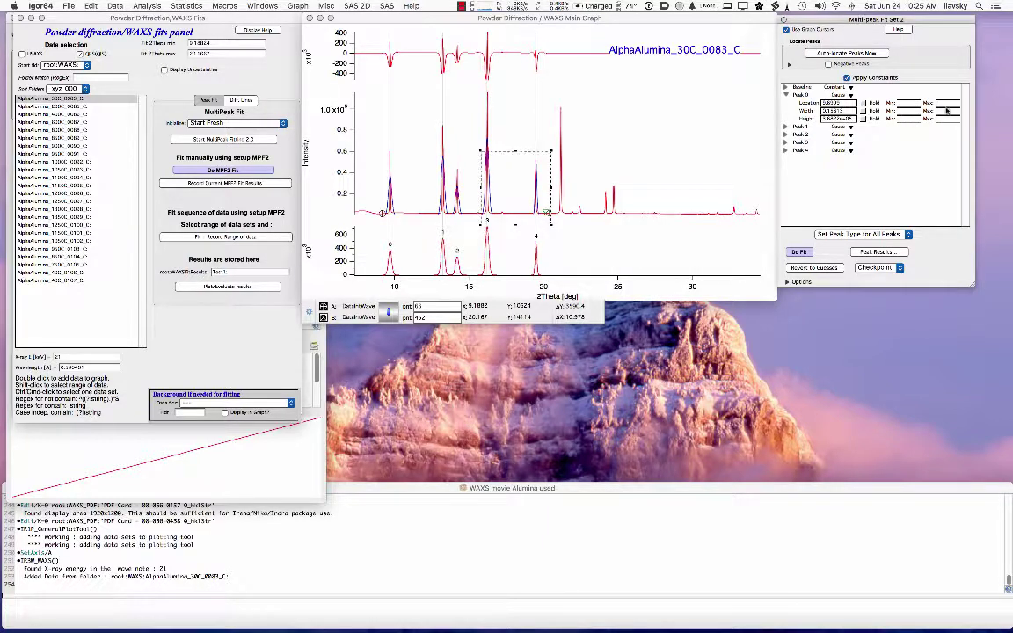
right_click(901, 109)
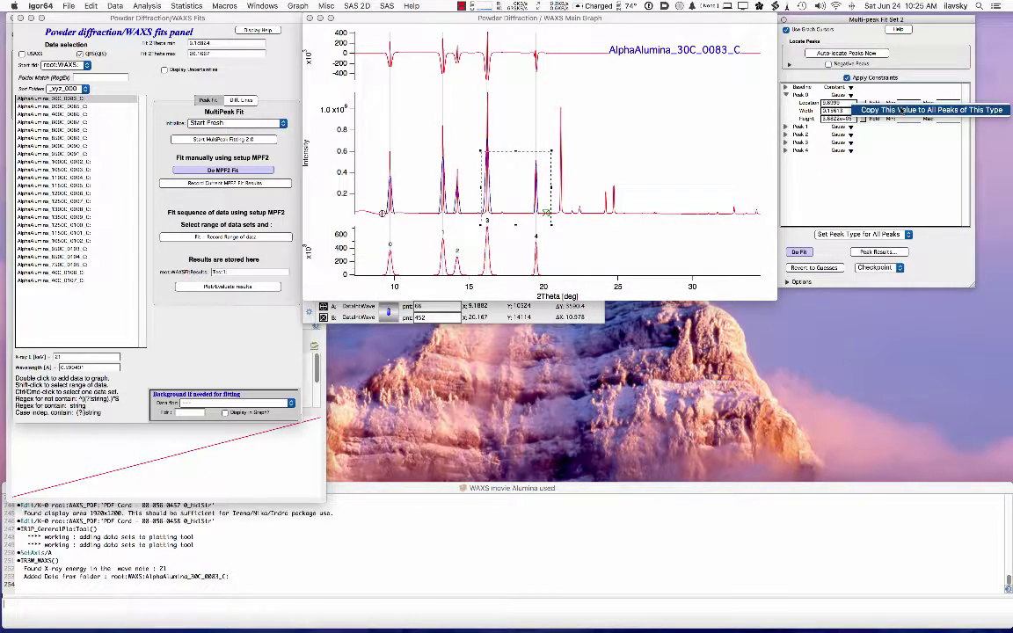
click(871, 141)
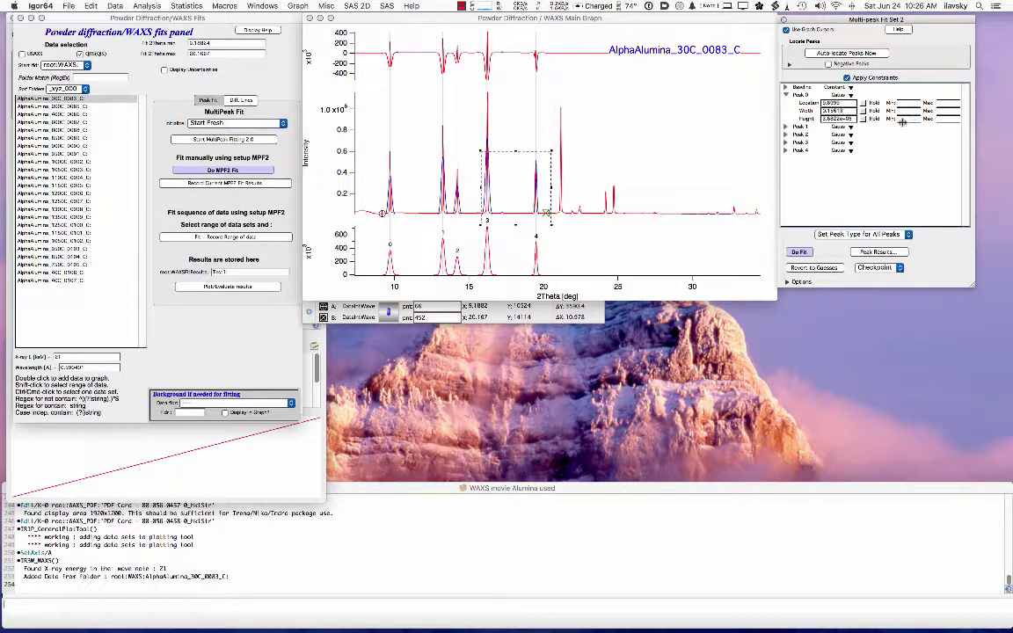
Reduce the upper fit limit to about 15° 2Theta and run the MPF2 fit on the three peaks in range
click(545, 218)
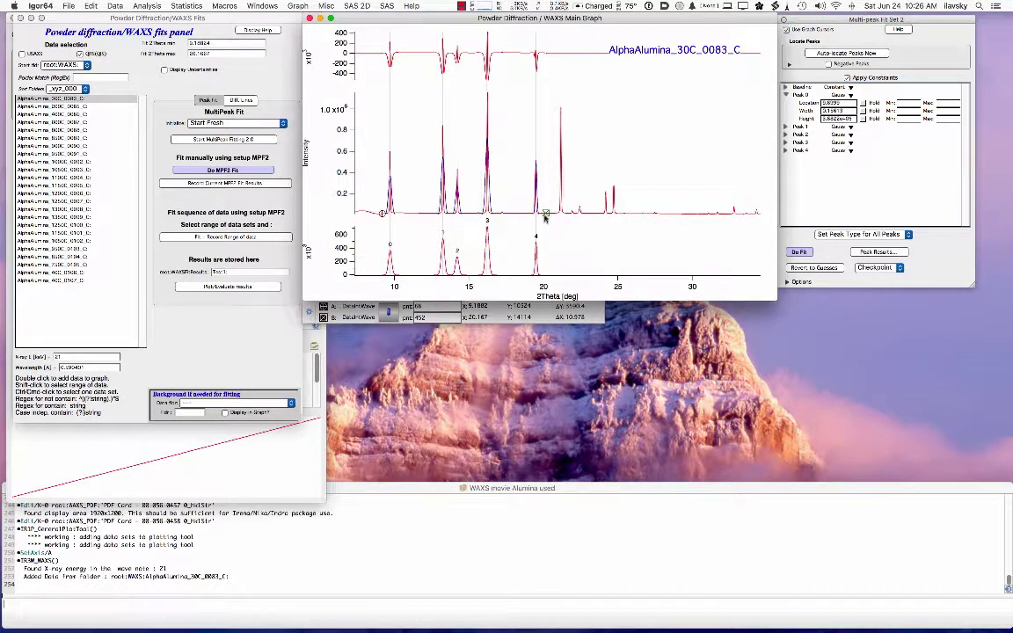
drag(472, 217, 469, 214)
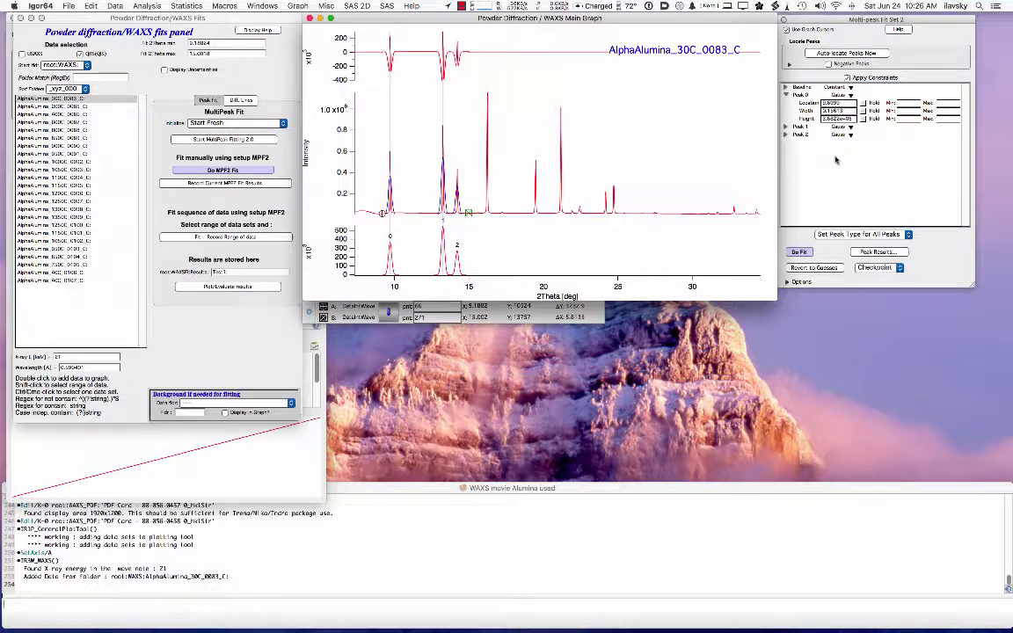
click(227, 182)
click(225, 171)
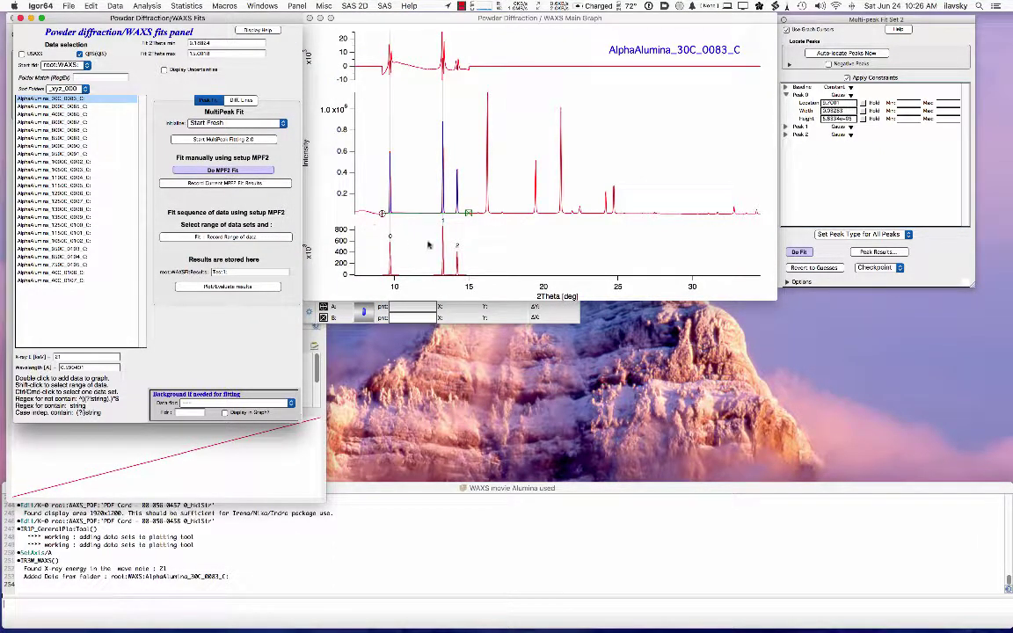
Collapse Peak 0's parameters and try refitting the peaks with the IR3W_WAXSPoly10 baseline
click(786, 94)
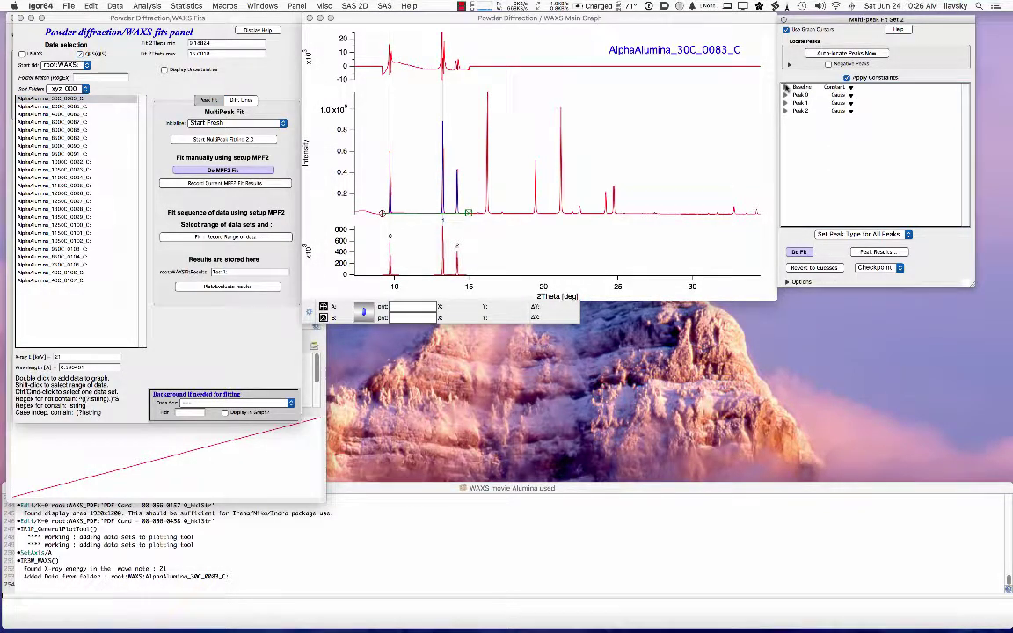
click(843, 90)
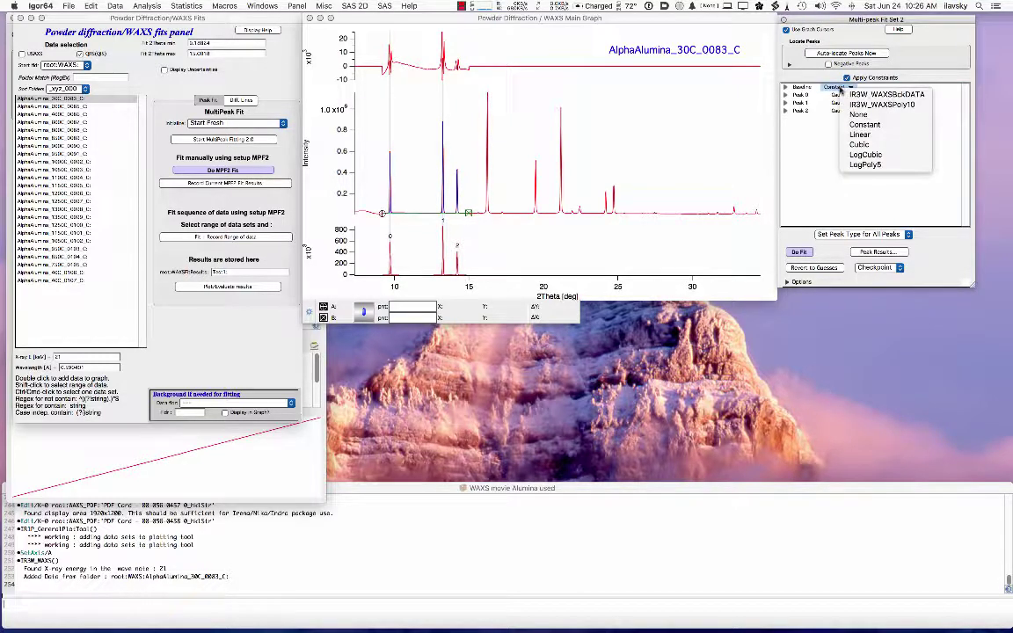
click(858, 107)
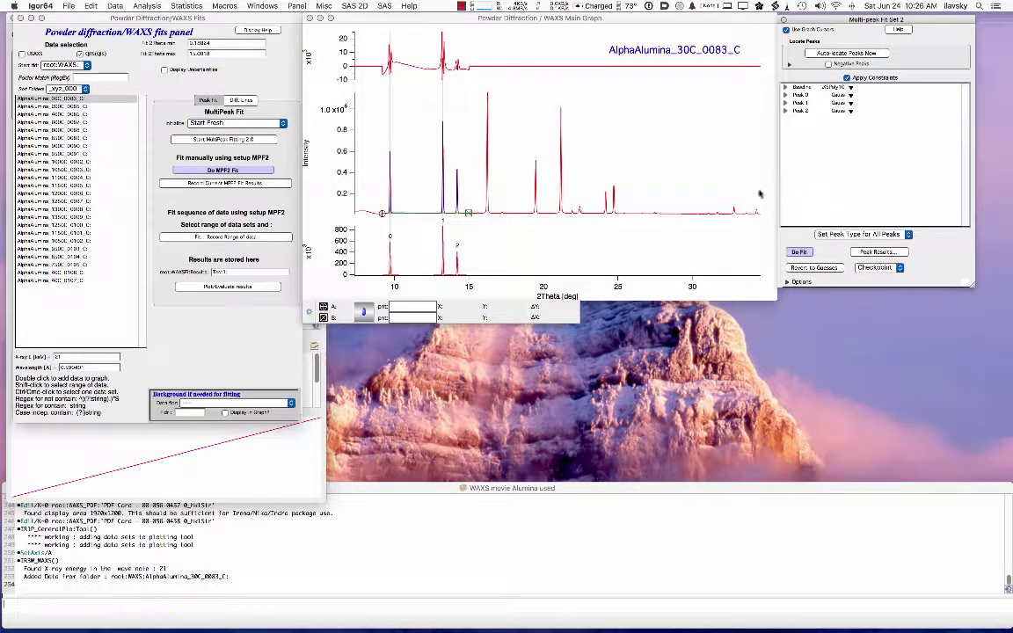
click(205, 168)
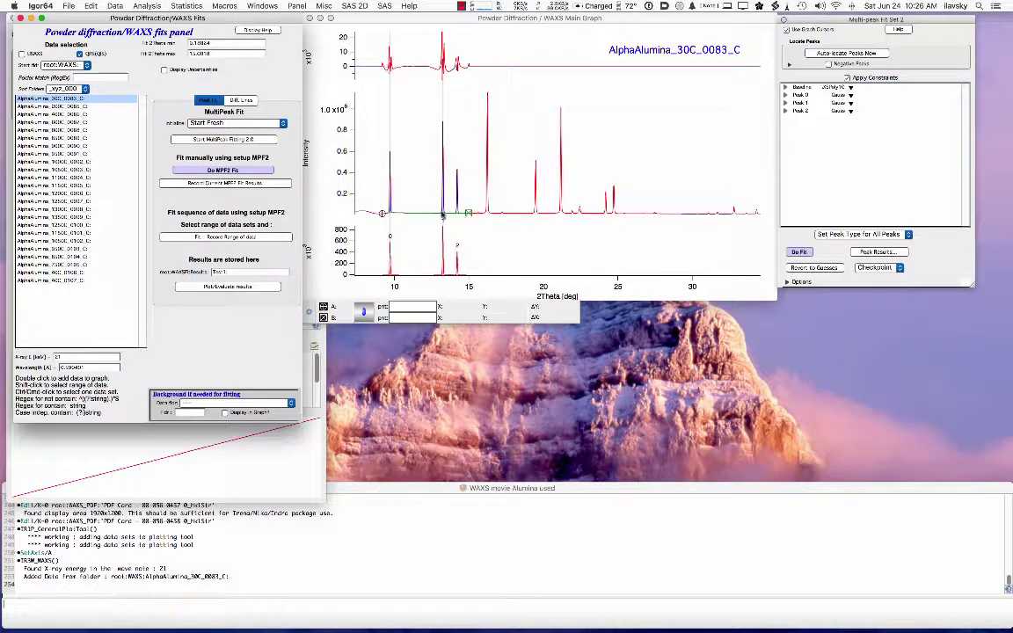
Set the baseline type to Linear and rerun the MPF2 fit
click(849, 87)
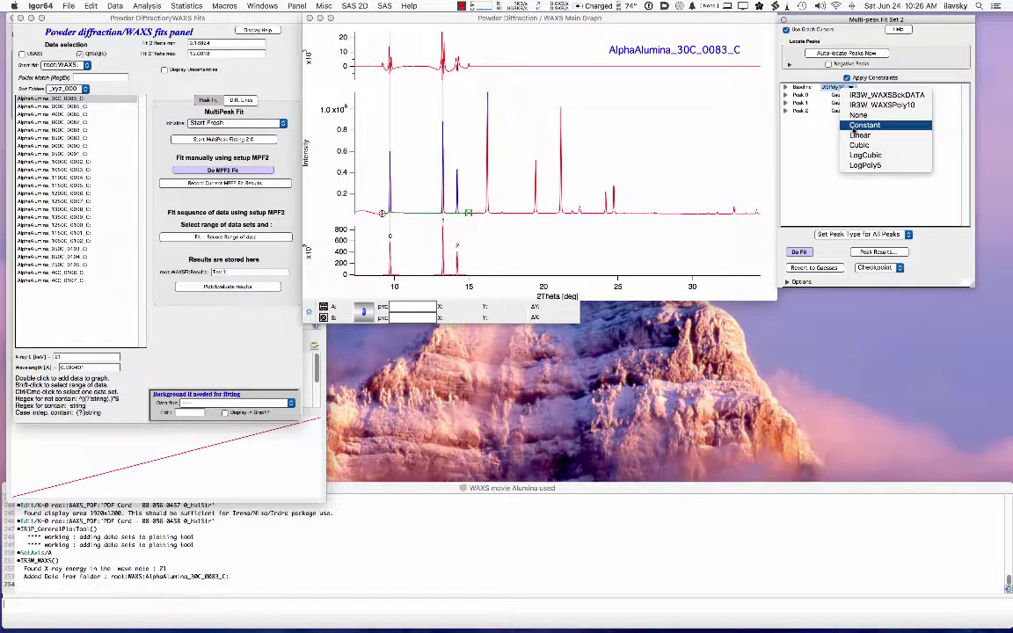
click(858, 134)
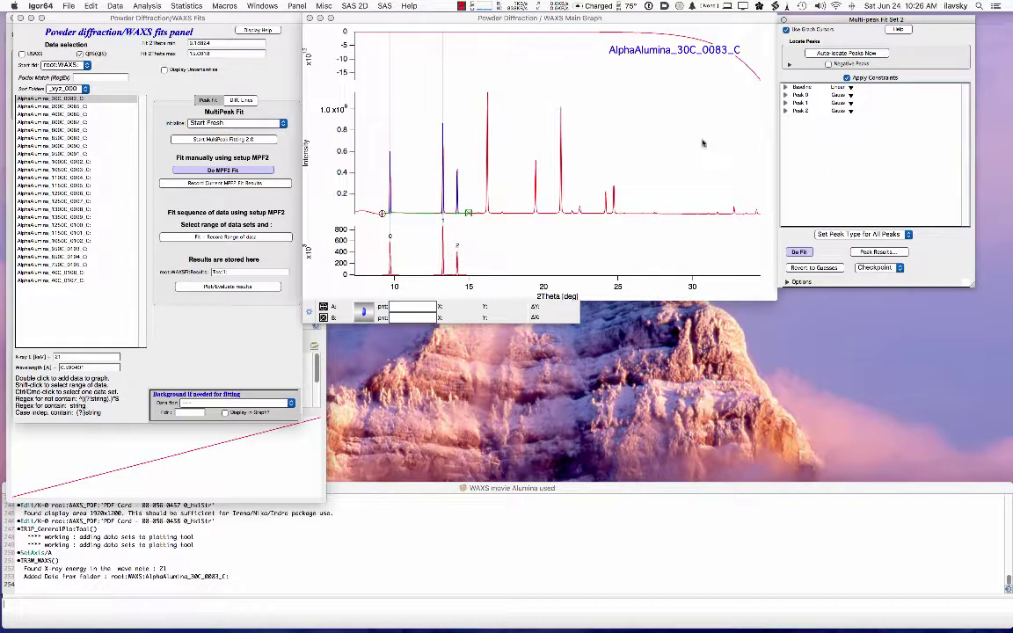
click(224, 170)
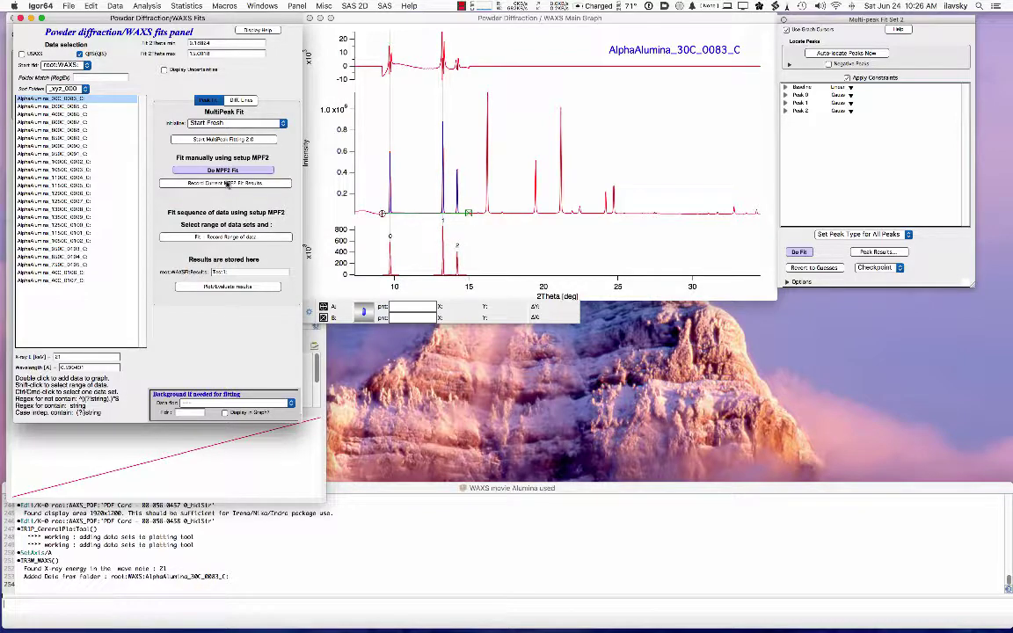
Record the current MPF2 fit results and review the baseline and peak parameters in the Multipeak Fit Report
click(226, 183)
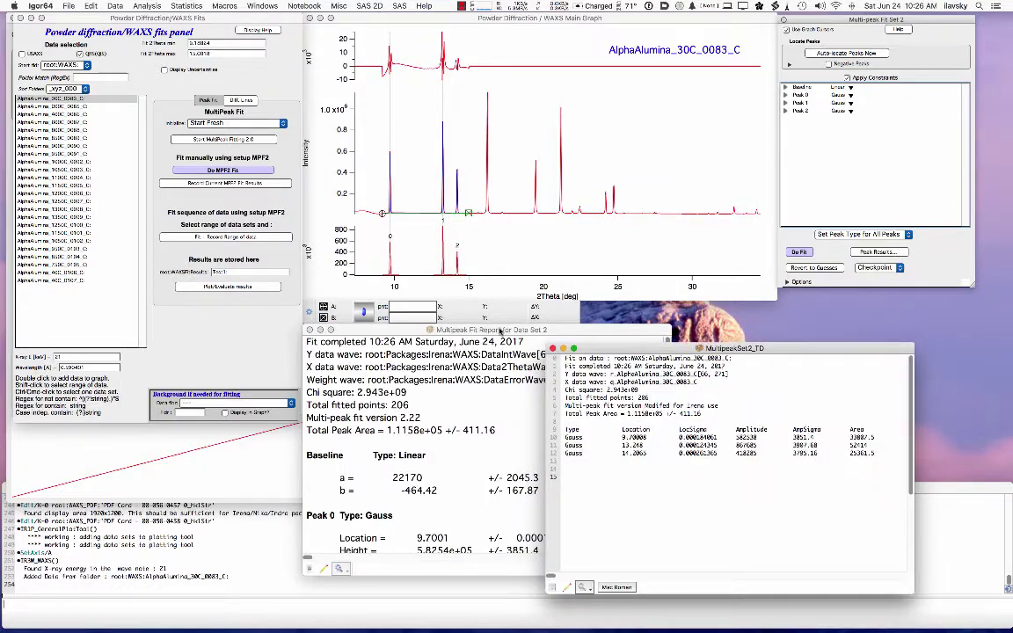
drag(314, 341, 311, 341)
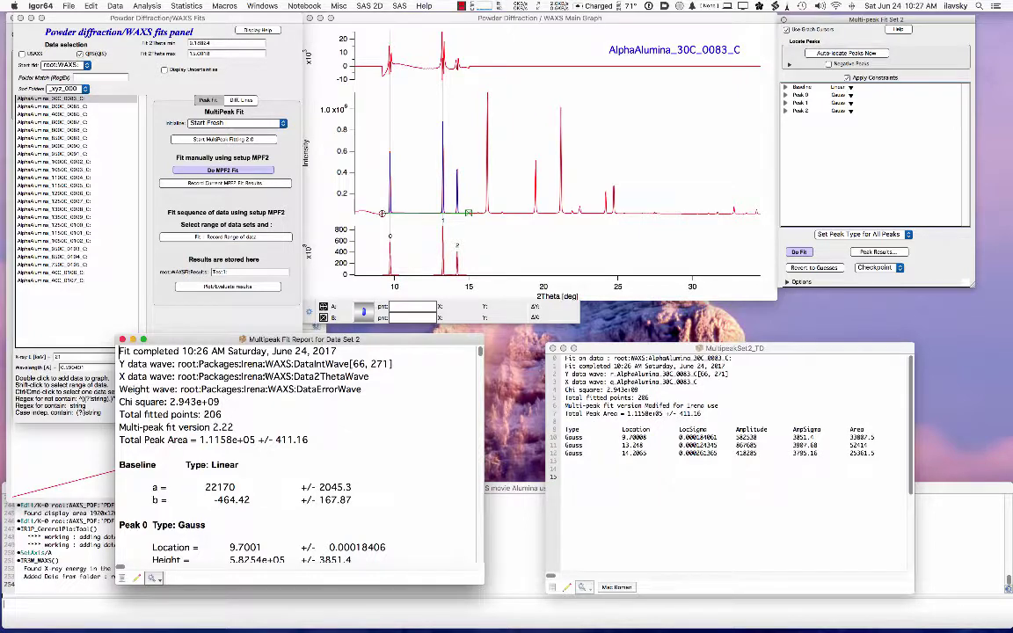
scroll(245, 387, down, 5)
scroll(246, 387, down, 1)
scroll(173, 373, up, 2)
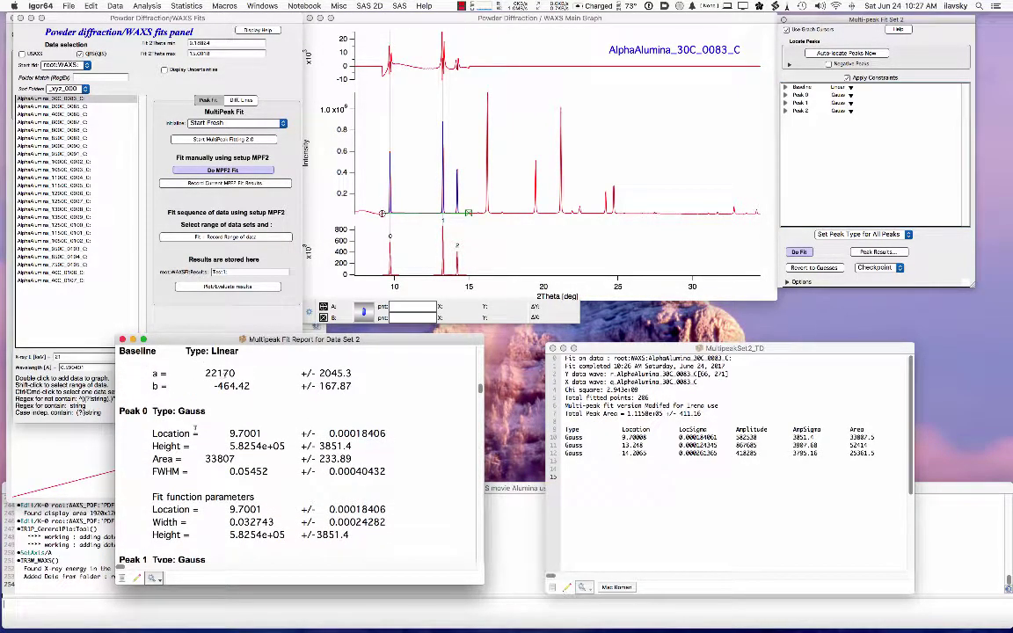
scroll(196, 426, down, 1)
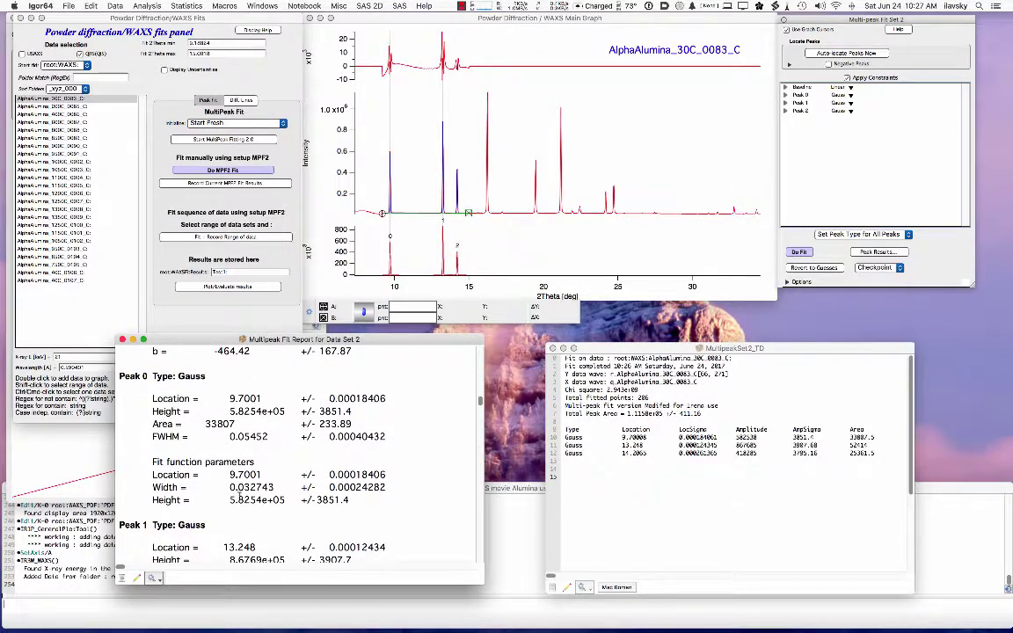
scroll(240, 495, down, 4)
scroll(239, 496, up, 6)
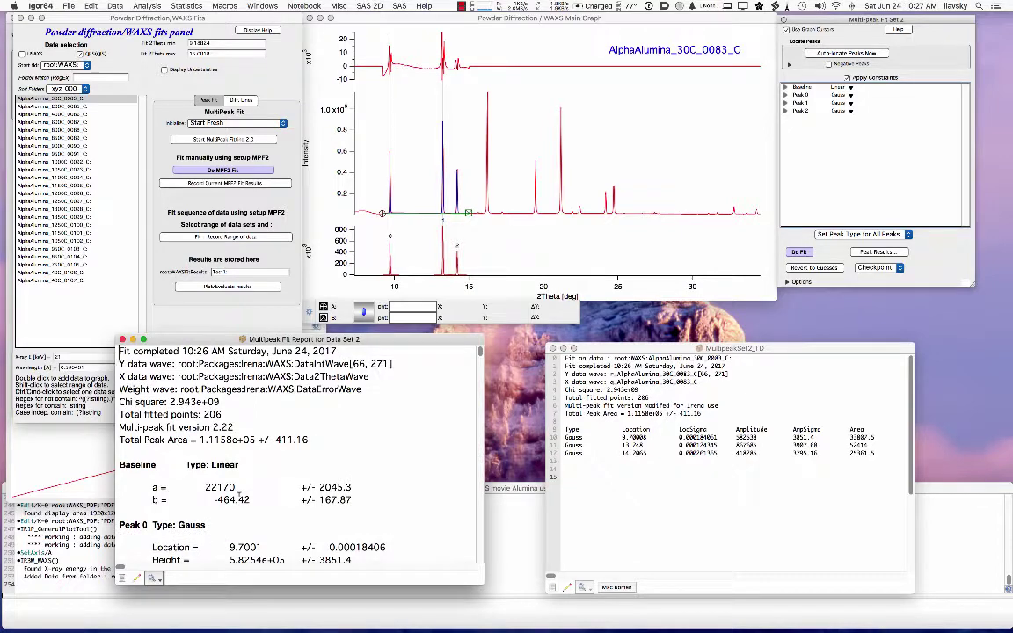
Arrange the fit report and MultipeakSet2_TD windows side by side and widen the peak table to show its remaining columns
click(607, 443)
drag(642, 351, 618, 344)
drag(438, 344, 485, 390)
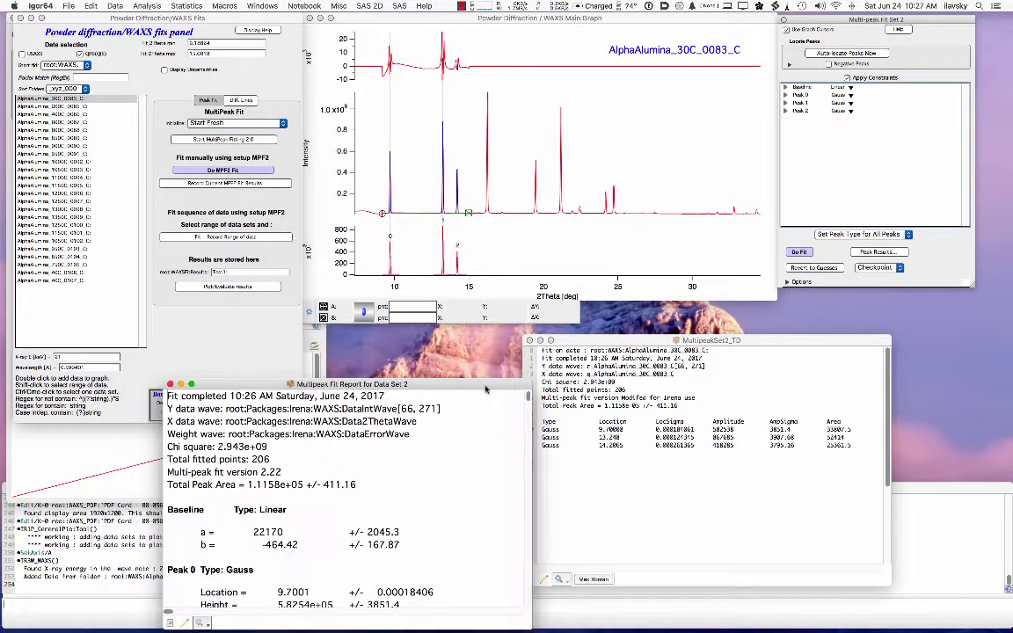
drag(664, 343, 675, 376)
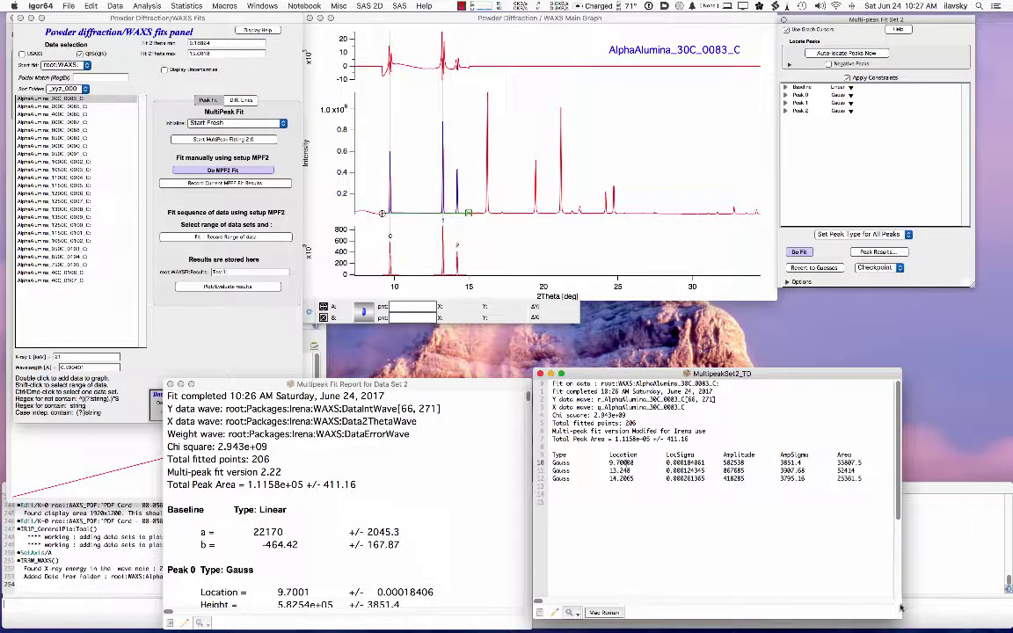
drag(899, 621, 1003, 613)
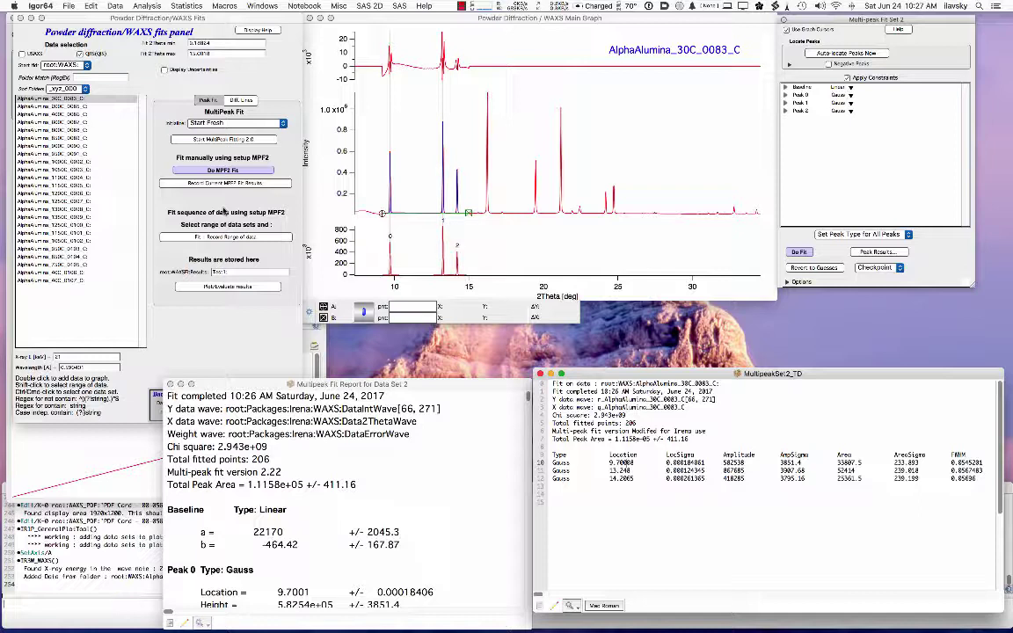
Fit and record data sets AlphaAlumina_30C_0083_C through AlphaAlumina_850C_0089_C, storing the results in the folder ThreePeaks
shift+click(35, 280)
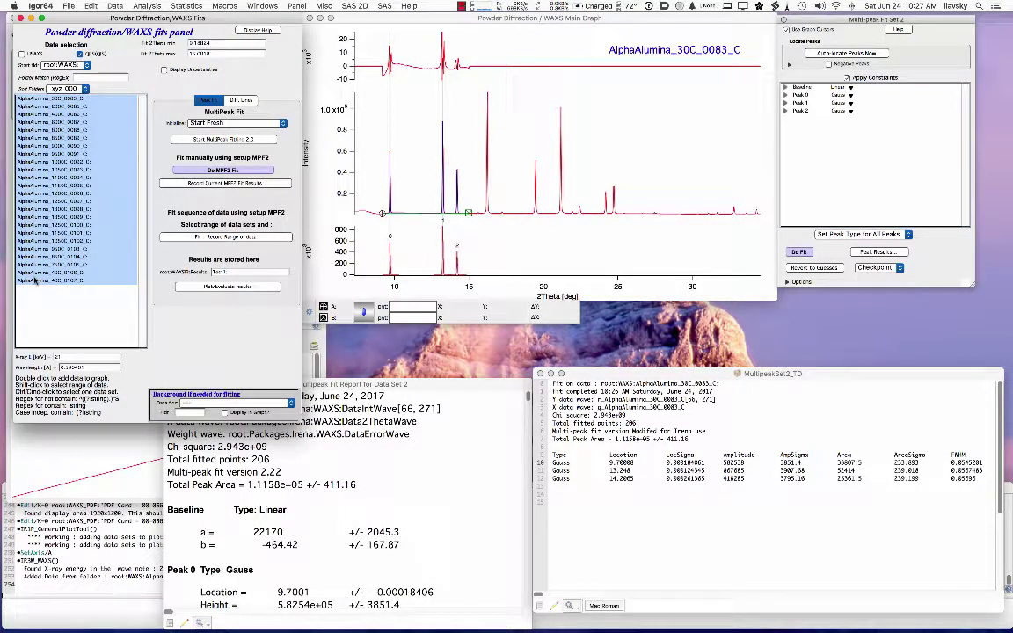
shift+click(70, 137)
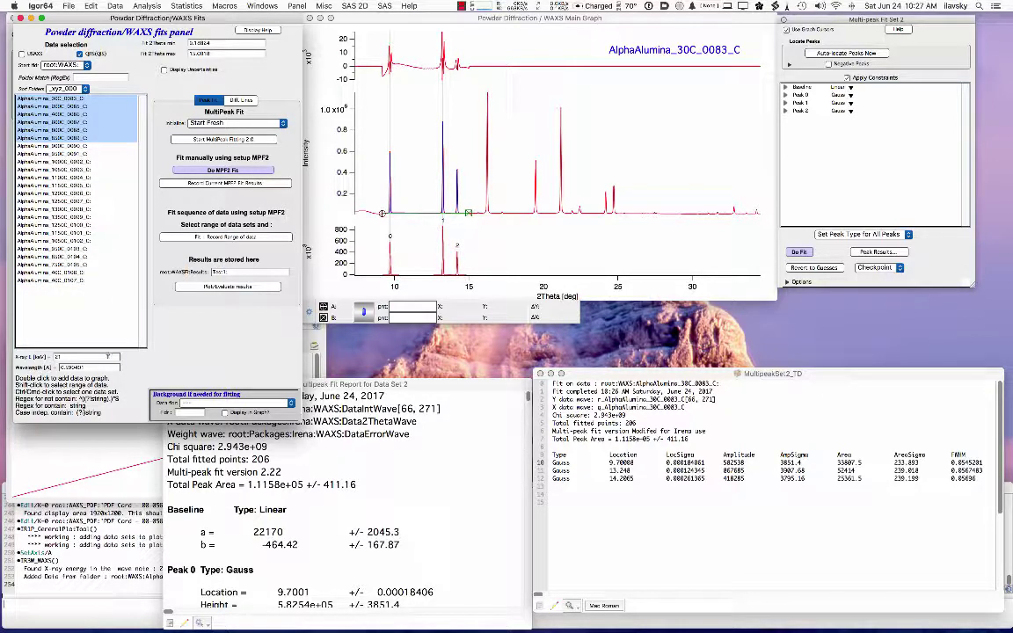
click(250, 273)
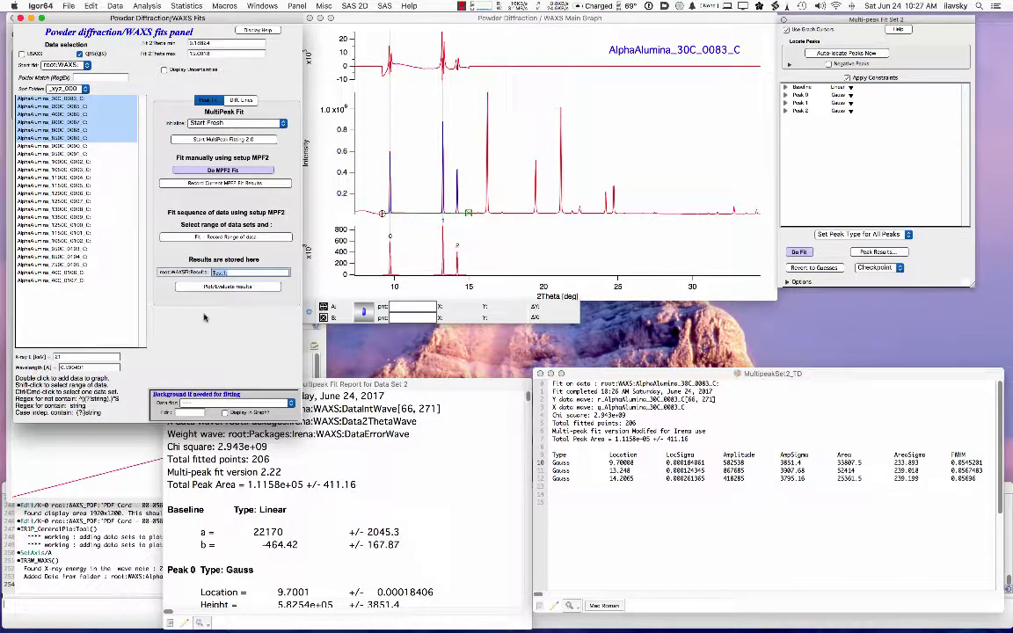
text(T)
key(Return)
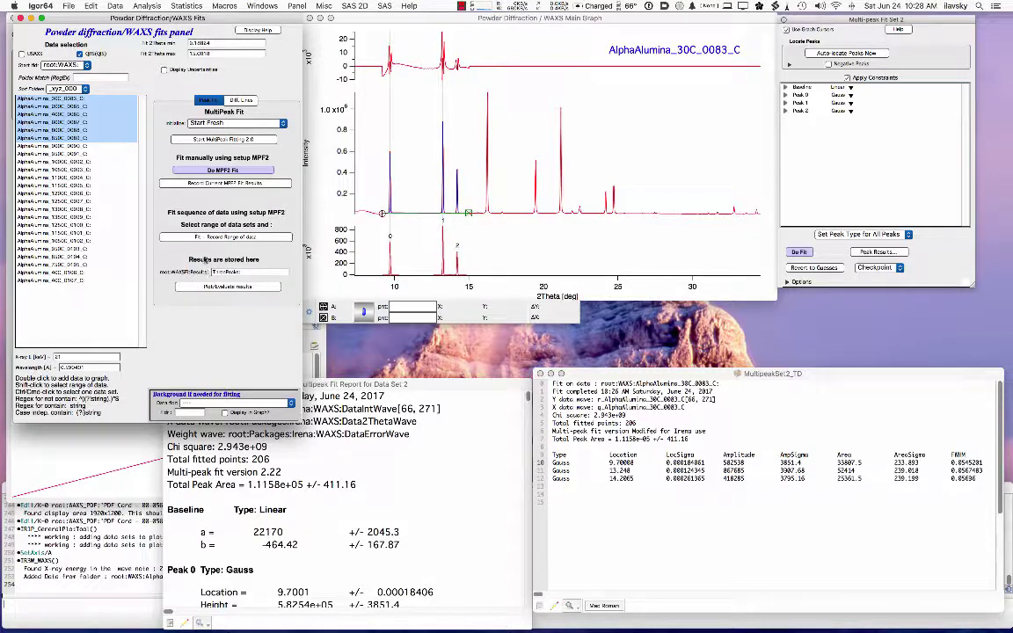
click(226, 237)
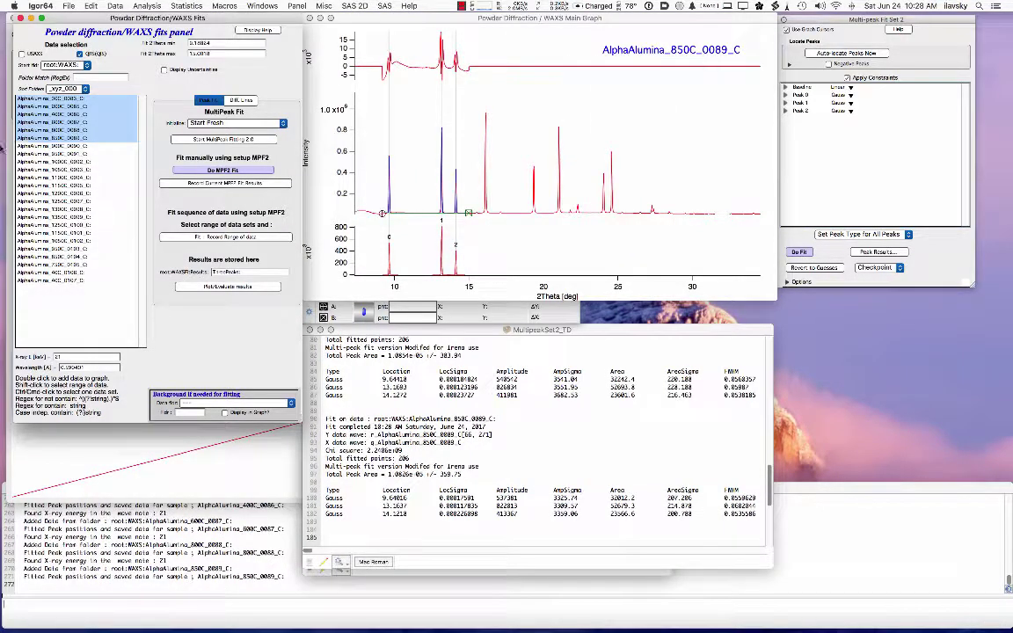
Fit and record the remaining data sets, AlphaAlumina_900C_0090_C through AlphaAlumina_40C_0107_C
click(46, 146)
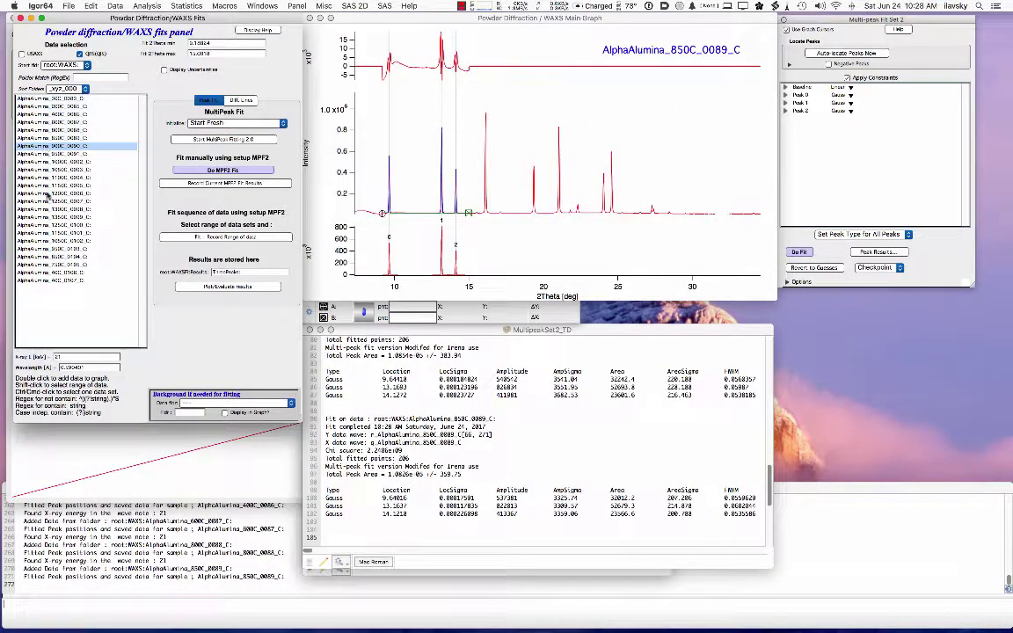
shift+click(49, 281)
click(230, 238)
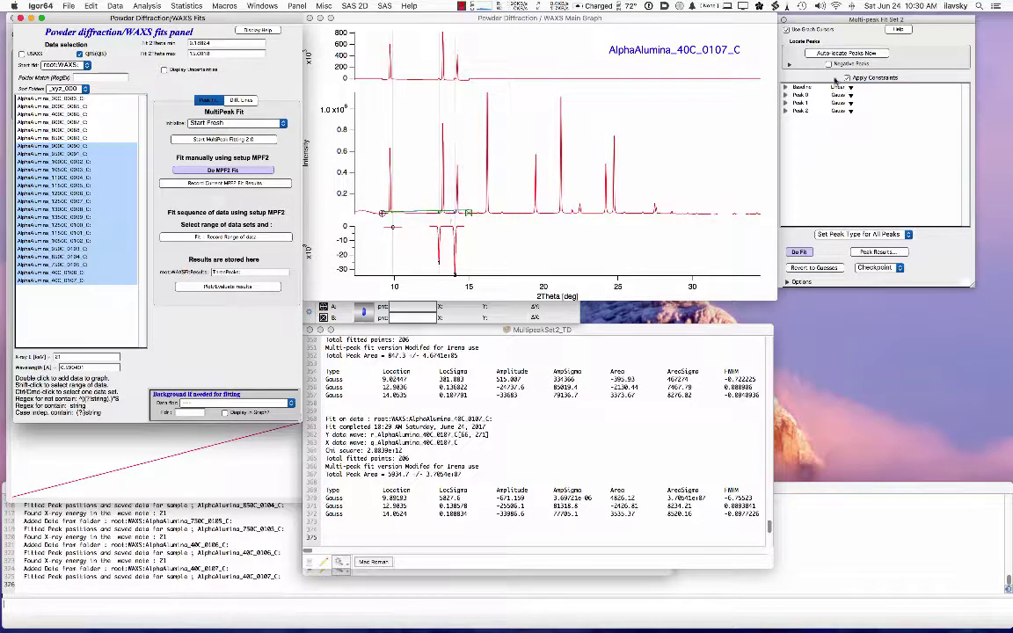
Turn off the fit constraints with Peak 0's parameters expanded, and open the plotting tool for MPF2 results
click(786, 96)
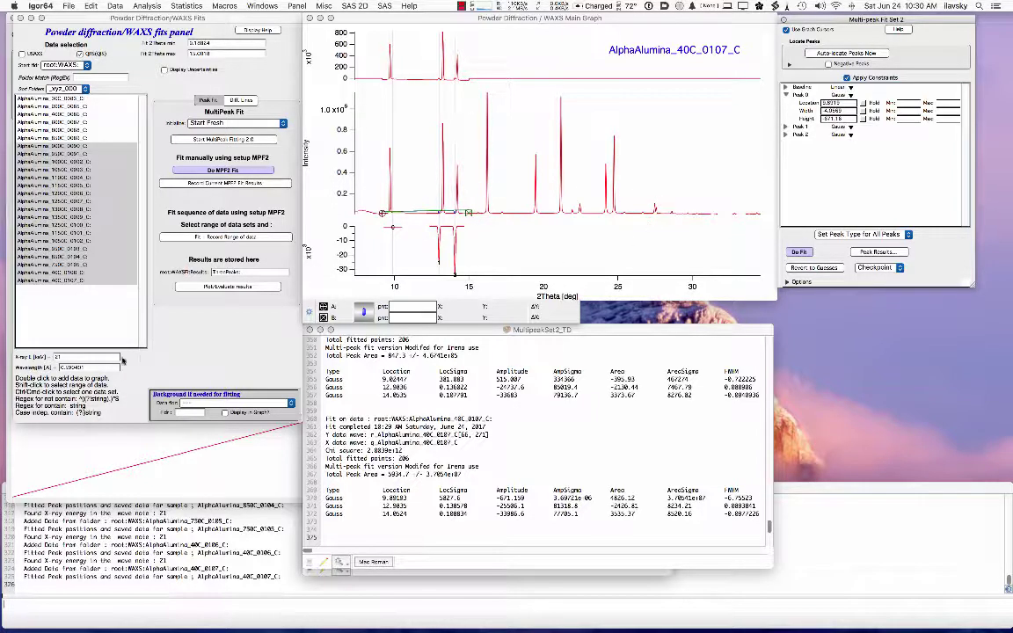
click(194, 276)
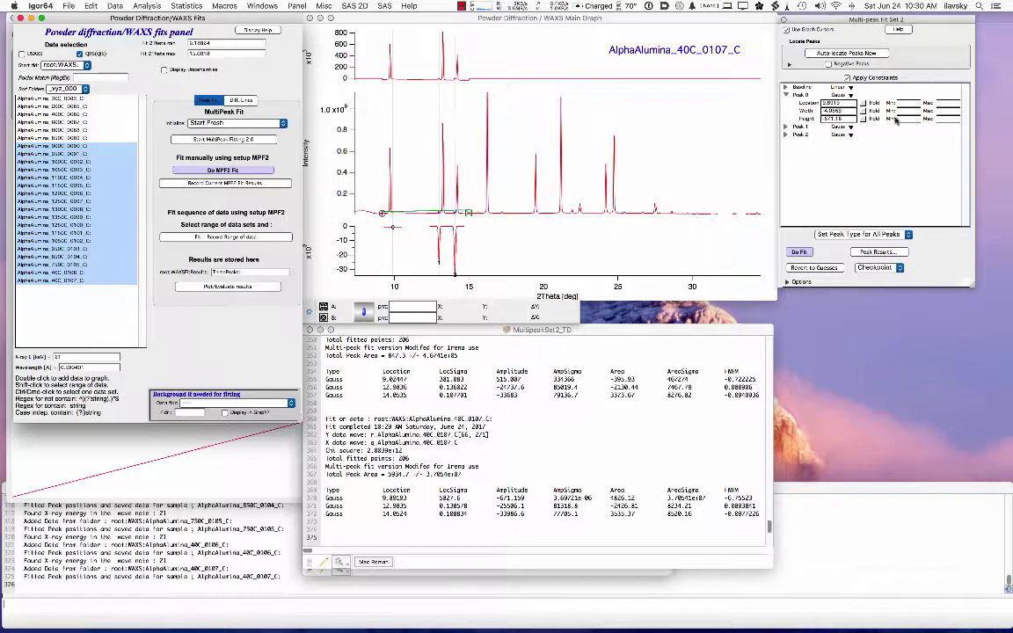
click(847, 78)
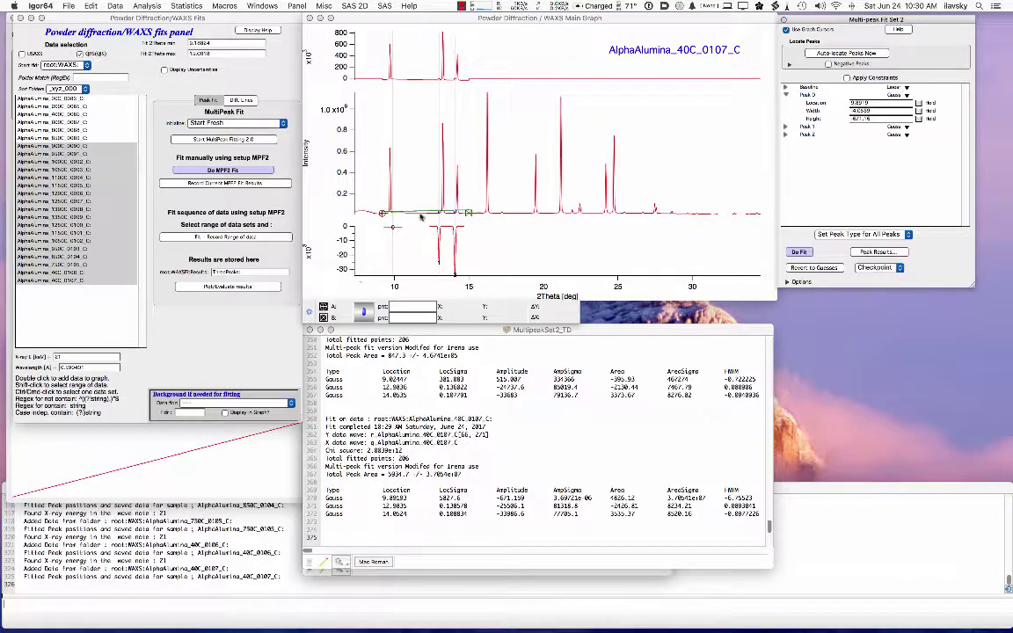
click(275, 327)
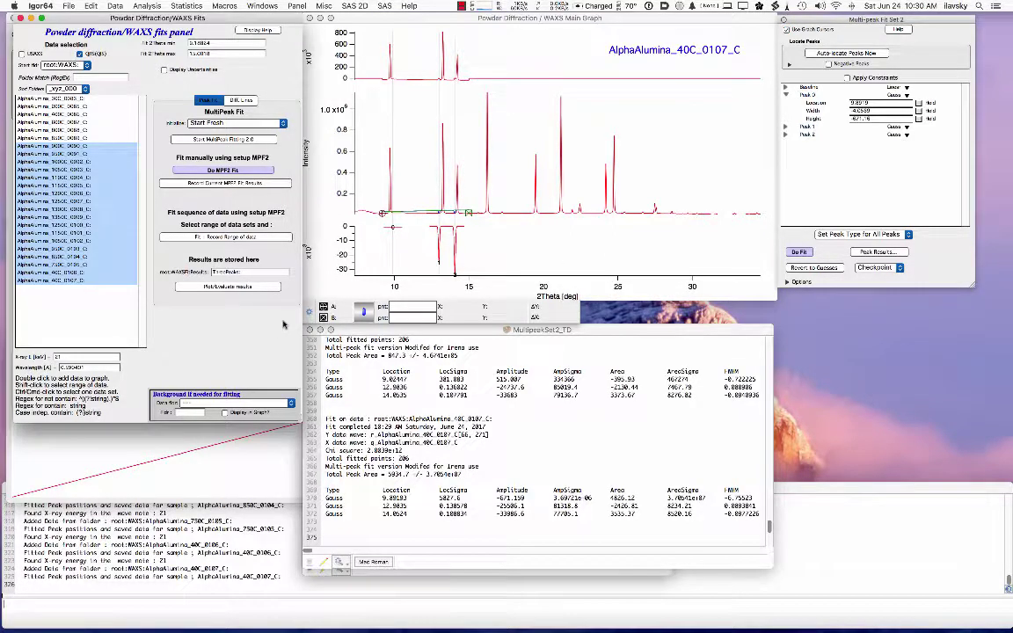
click(225, 289)
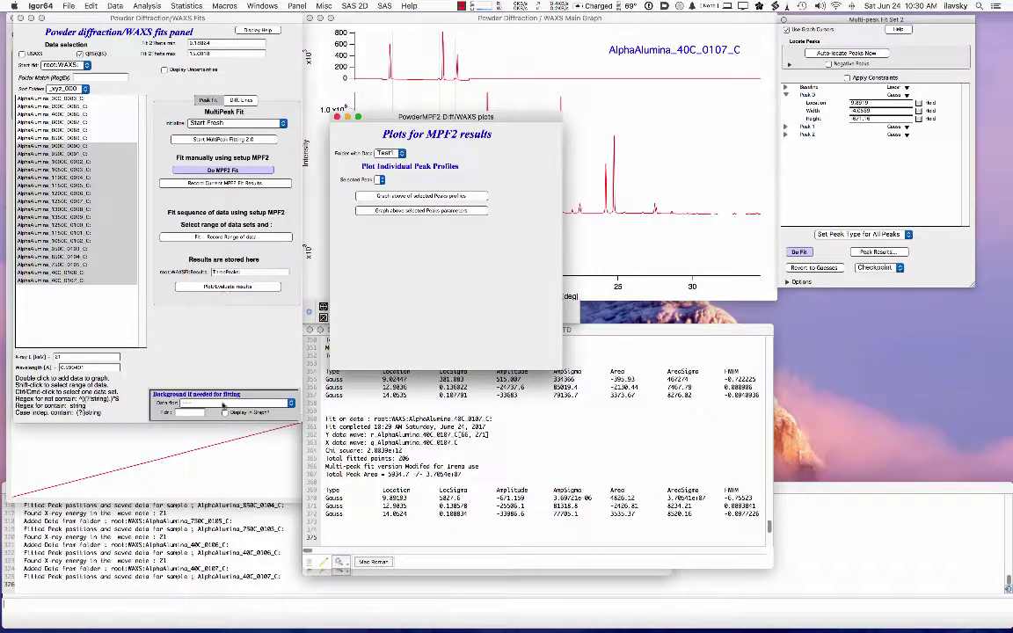
Browse the ThreePeaks folder under WAXSFitResults and inspect the waves stored for AlphaAlumina_30C_0083_C
key(super+b)
click(119, 90)
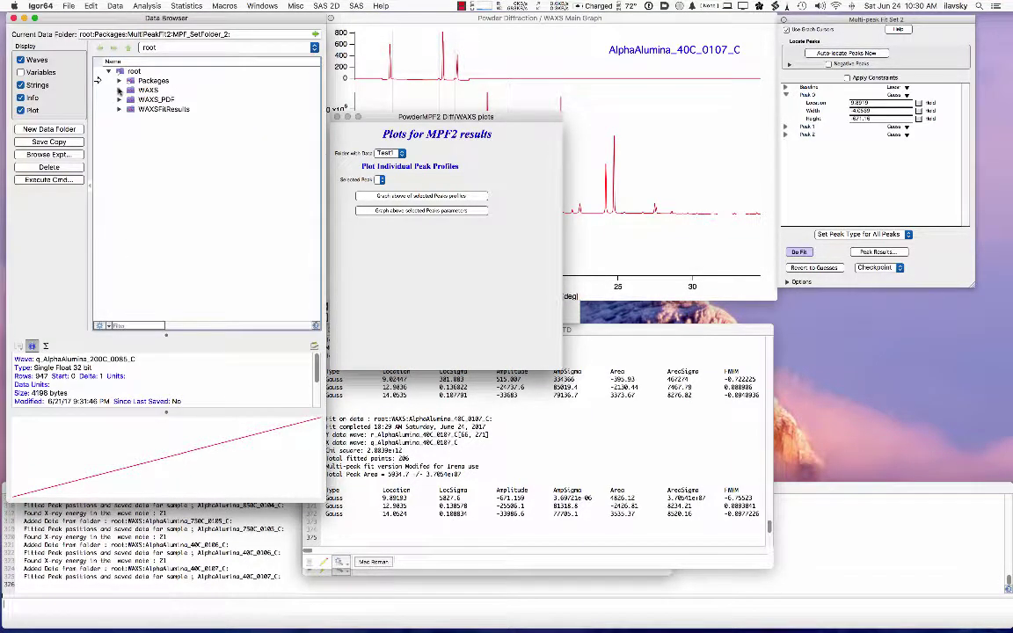
click(119, 109)
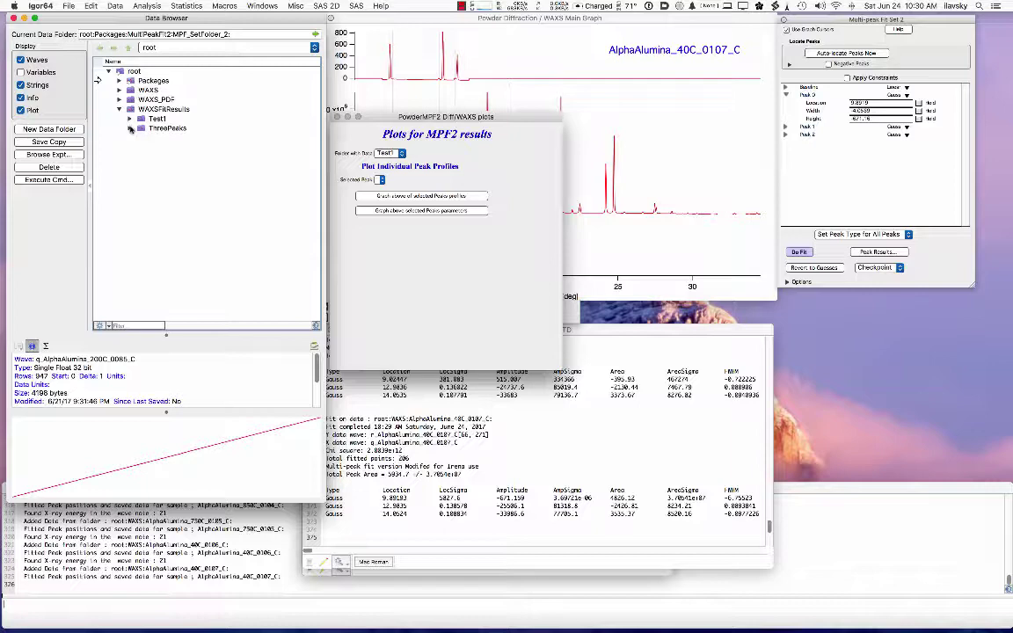
click(129, 129)
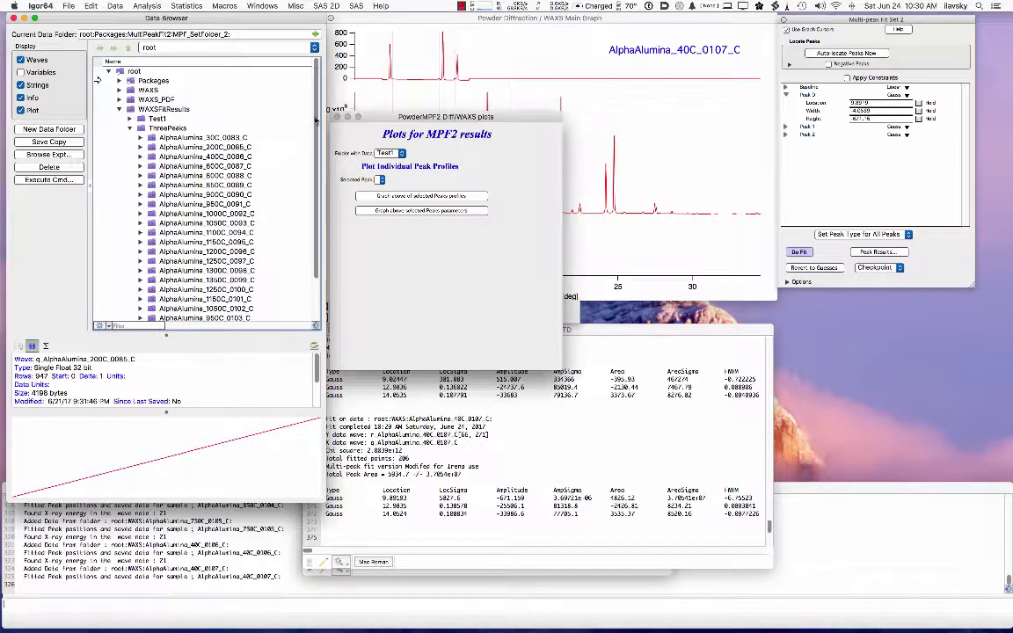
scroll(317, 146, down, 2)
scroll(315, 145, down, 2)
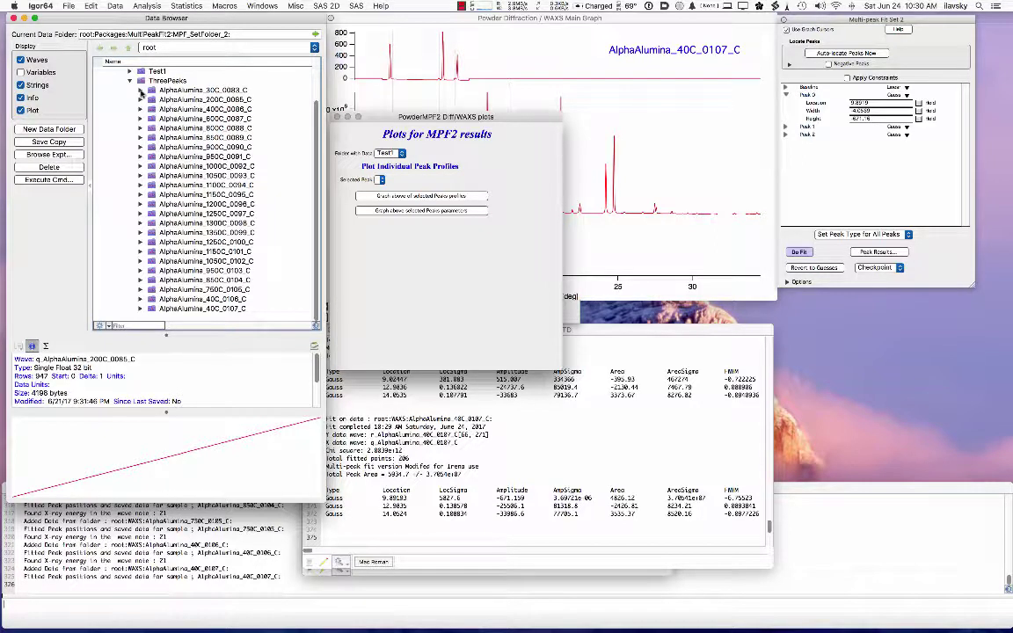
click(141, 92)
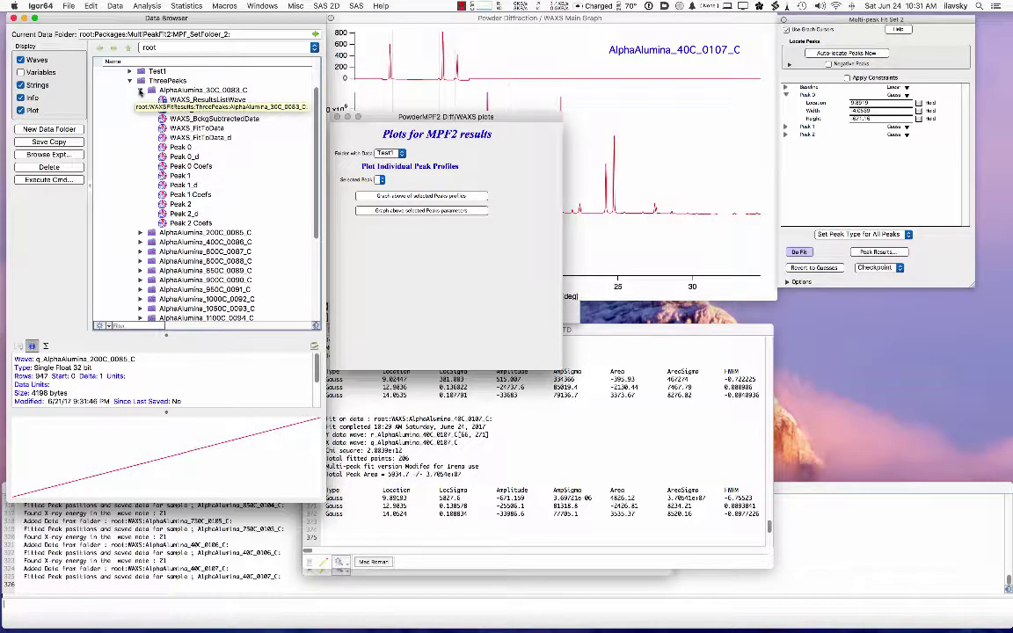
Graph the Peak 0 profiles from the ThreePeaks results and move the legend clear of the curves
click(140, 90)
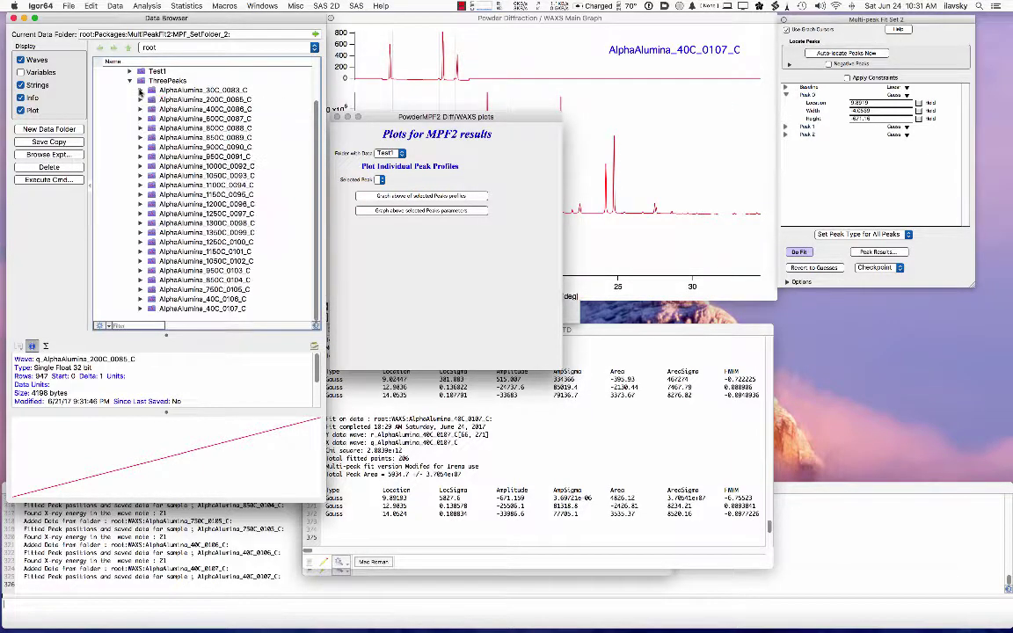
click(370, 264)
click(389, 154)
click(405, 167)
click(381, 180)
click(398, 183)
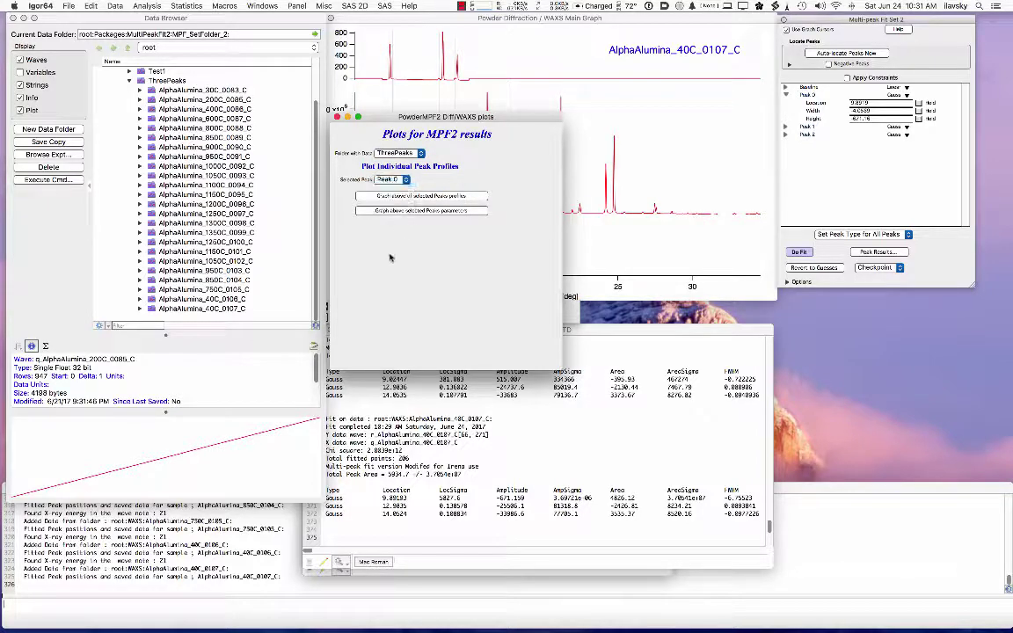
click(424, 196)
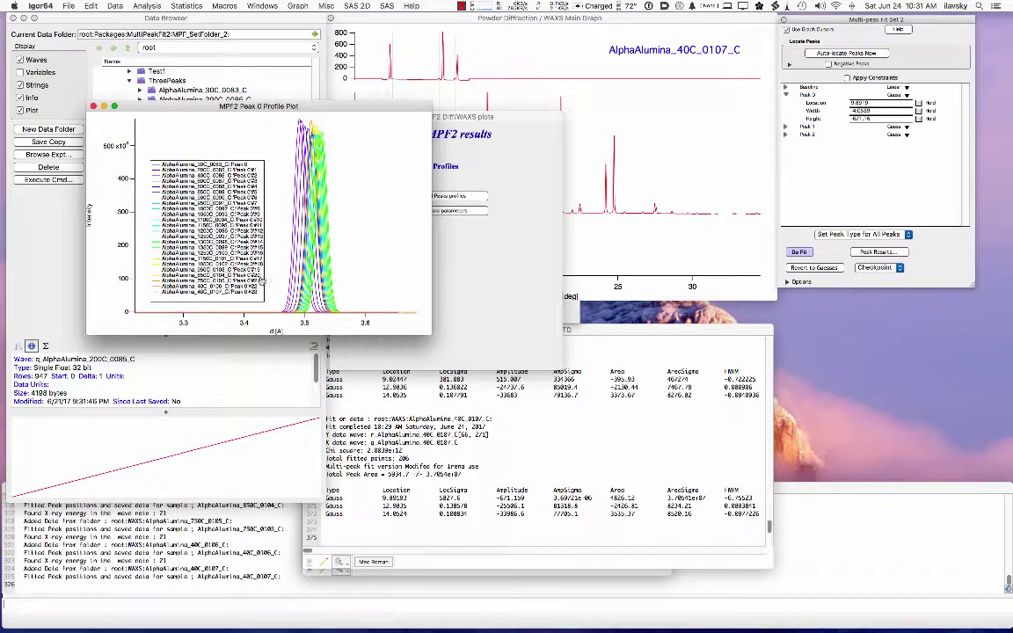
drag(195, 242, 188, 225)
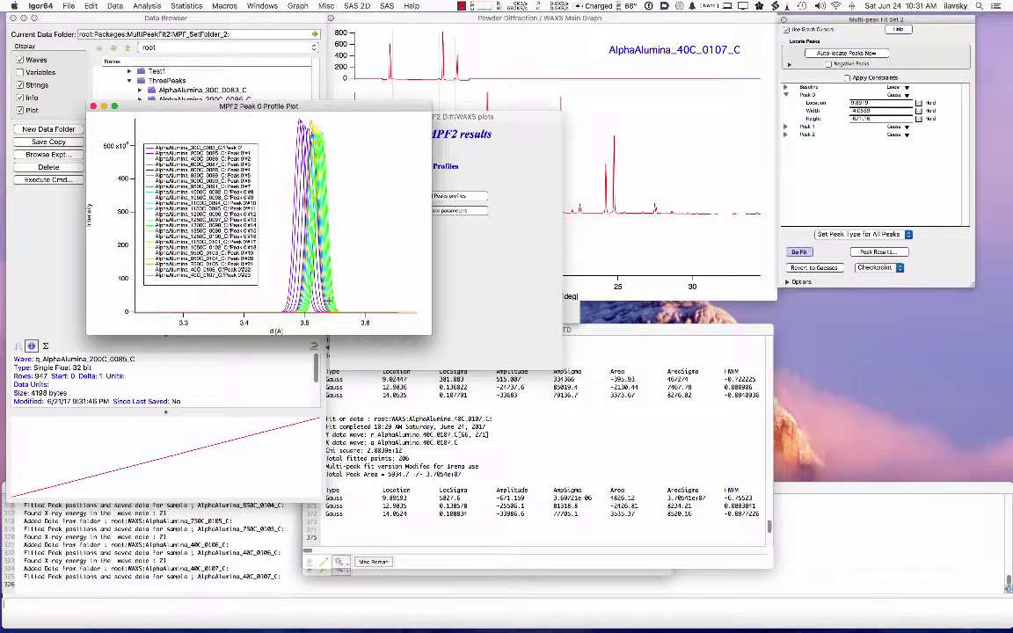
Graph the Peak 0 parameters and spread out the resulting plots and parameter listing for viewing
click(459, 264)
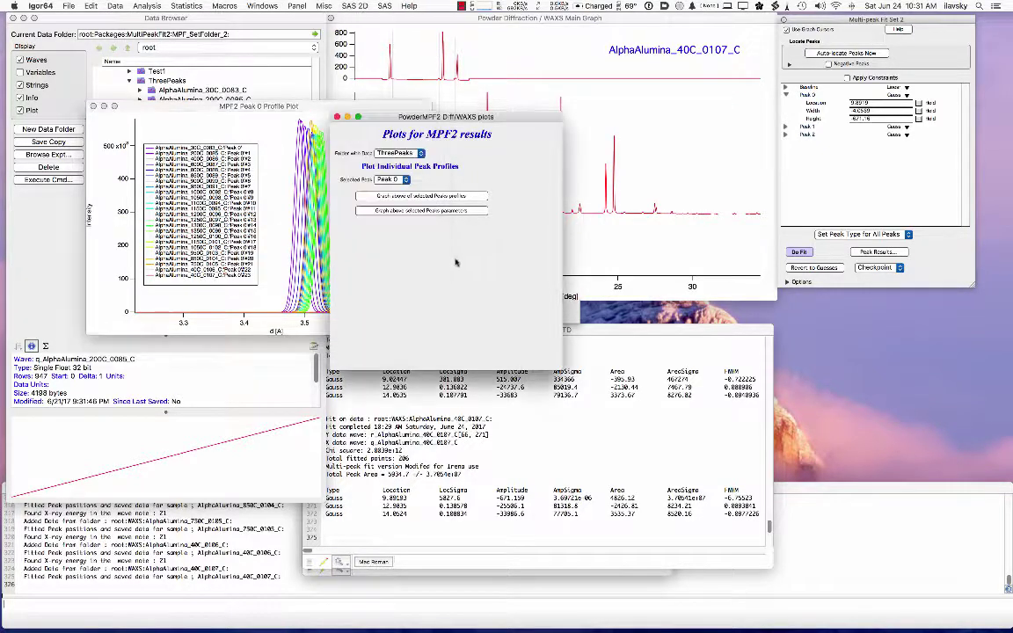
click(429, 211)
drag(400, 199, 608, 61)
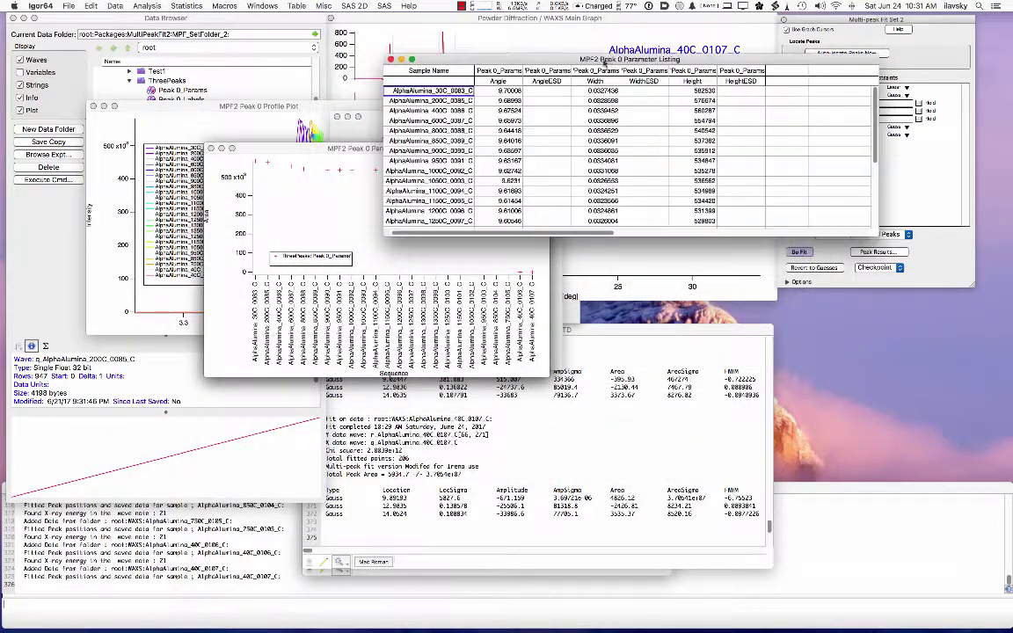
drag(366, 149, 645, 245)
drag(332, 151, 548, 359)
drag(376, 114, 202, 178)
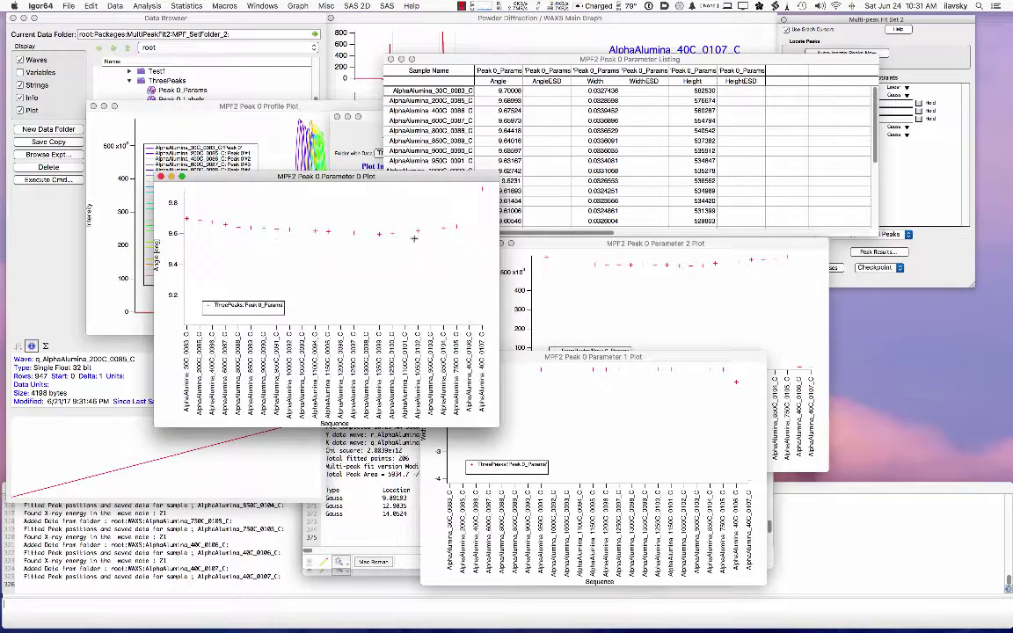
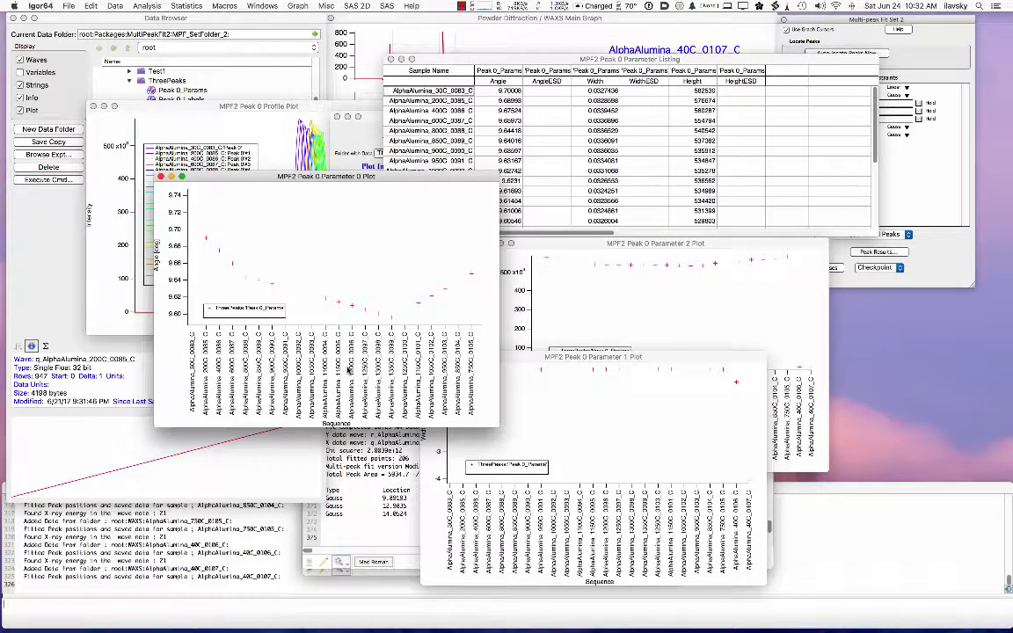
drag(336, 176, 436, 249)
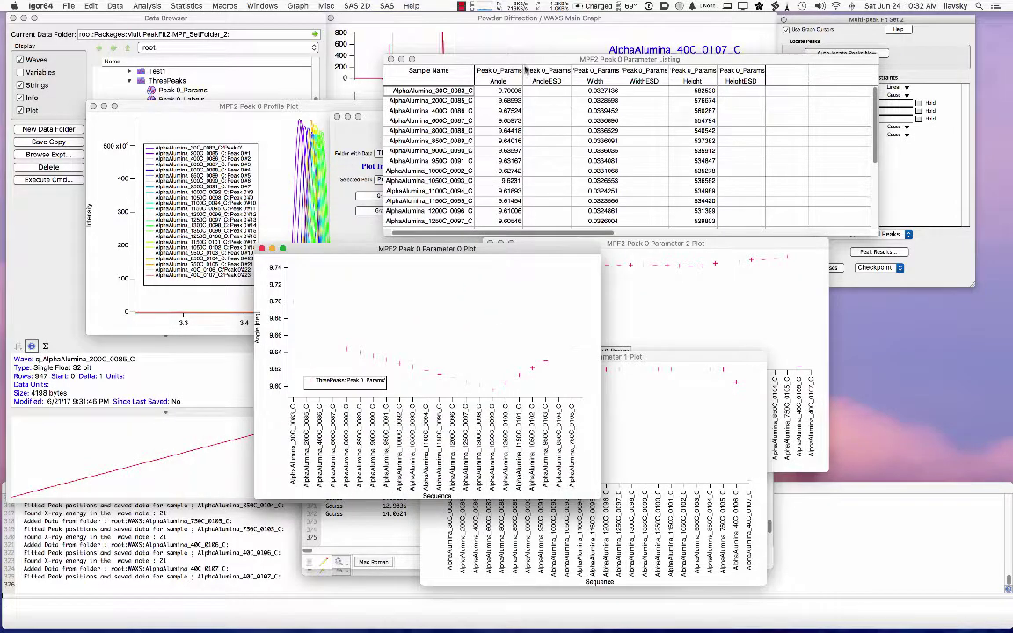
drag(525, 63, 396, 63)
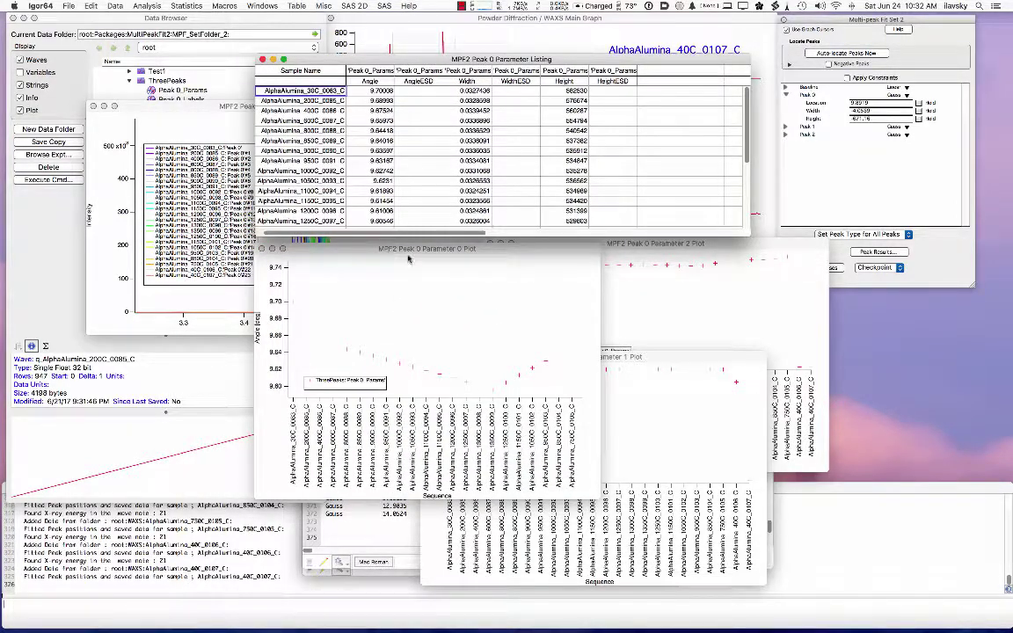
Inspect the Peak 0_Params and Peak 0_Labels waves in ThreePeaks, then collapse the folder and move the Data Browser aside
click(369, 235)
click(65, 268)
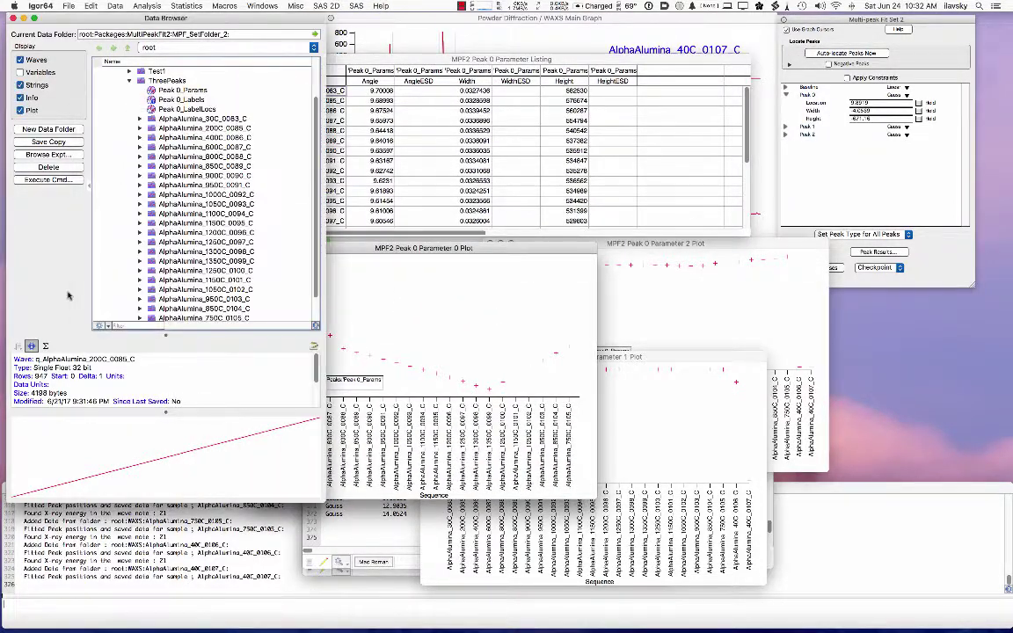
click(153, 91)
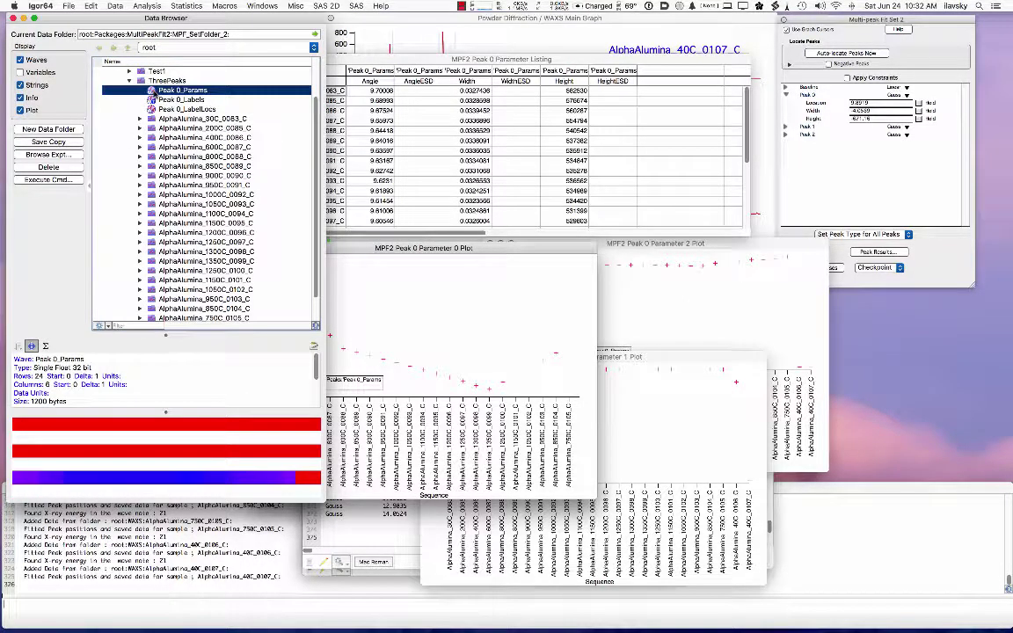
click(154, 100)
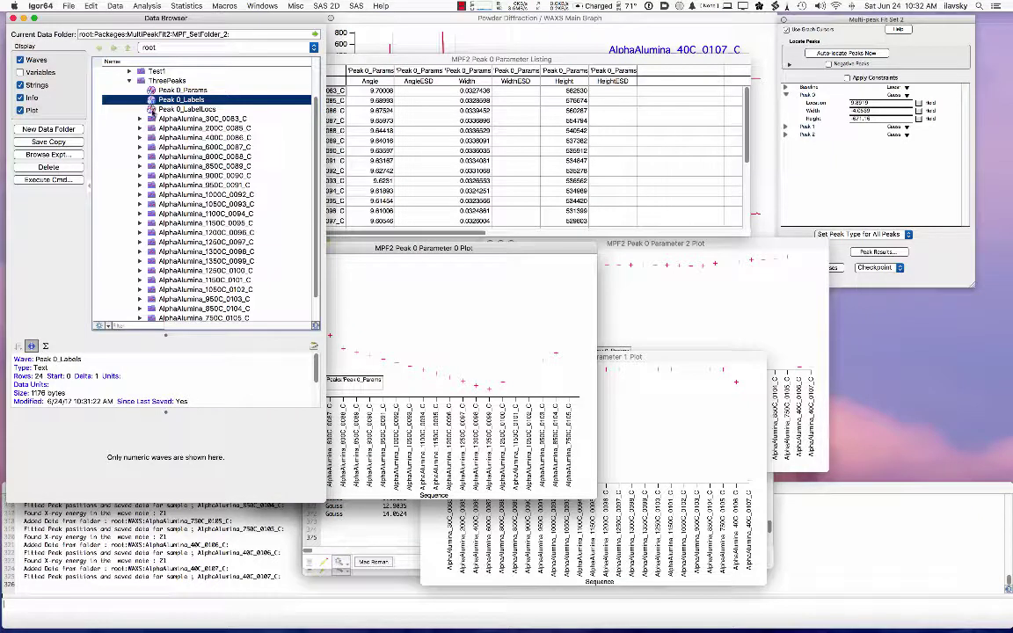
click(130, 82)
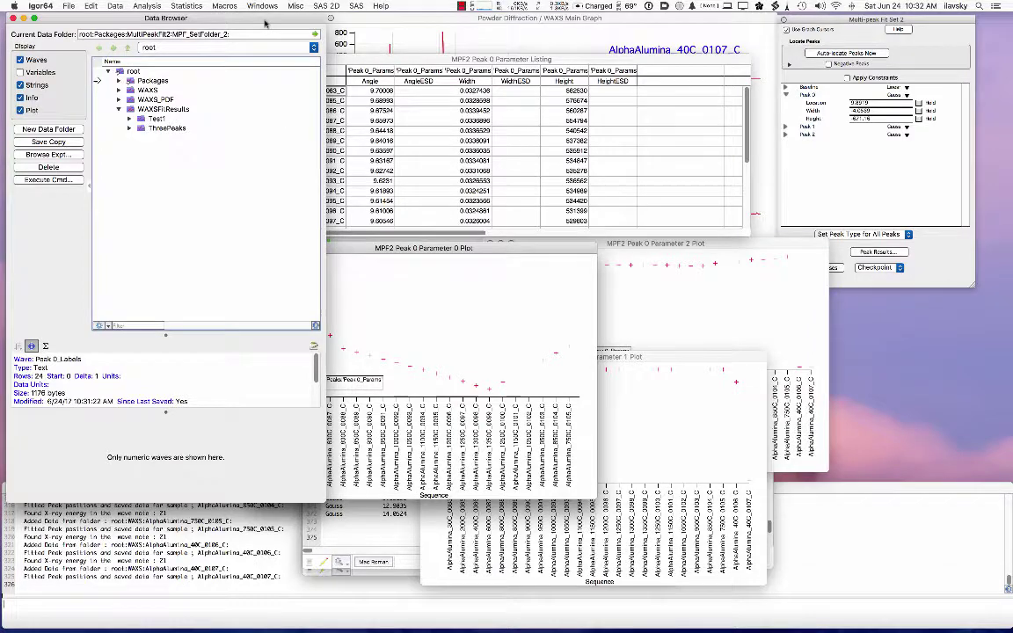
drag(245, 22, 248, 169)
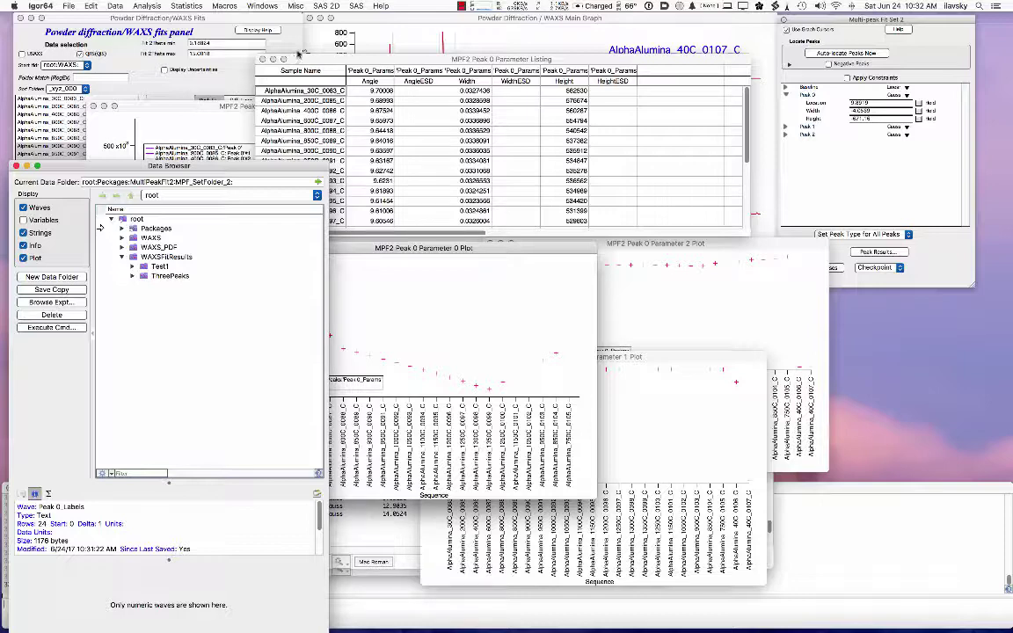
Close the Peak 0 parameter listing and the three Peak 0 parameter plots
drag(278, 65, 301, 65)
click(287, 59)
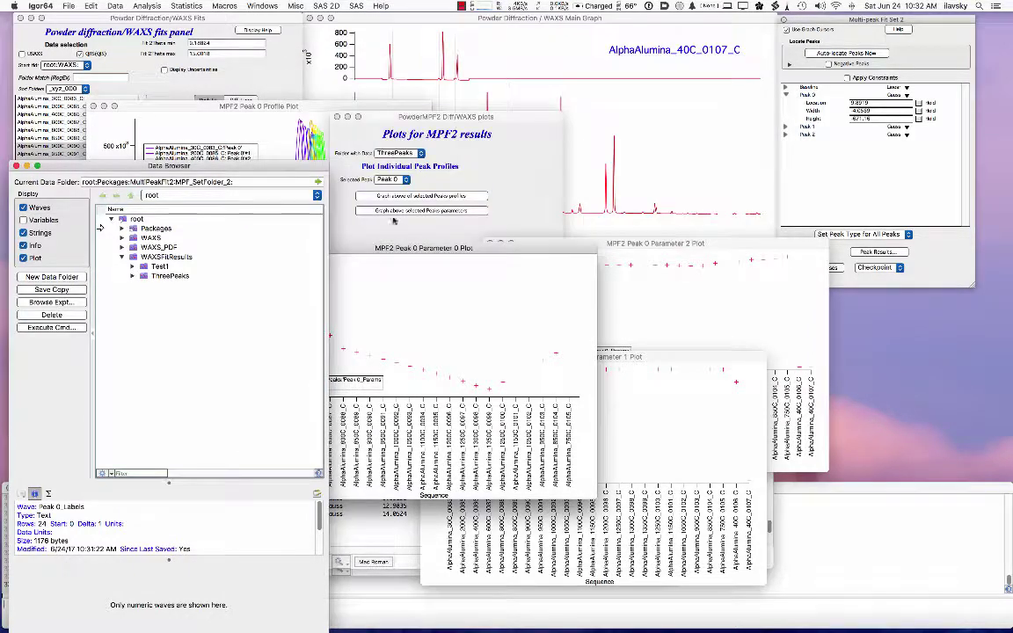
click(366, 211)
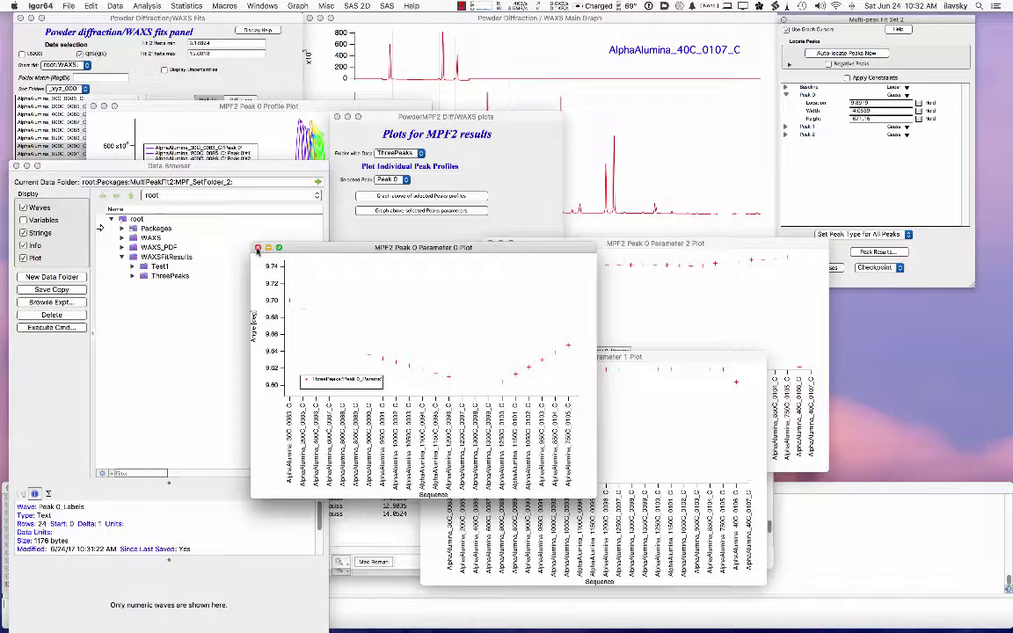
click(256, 249)
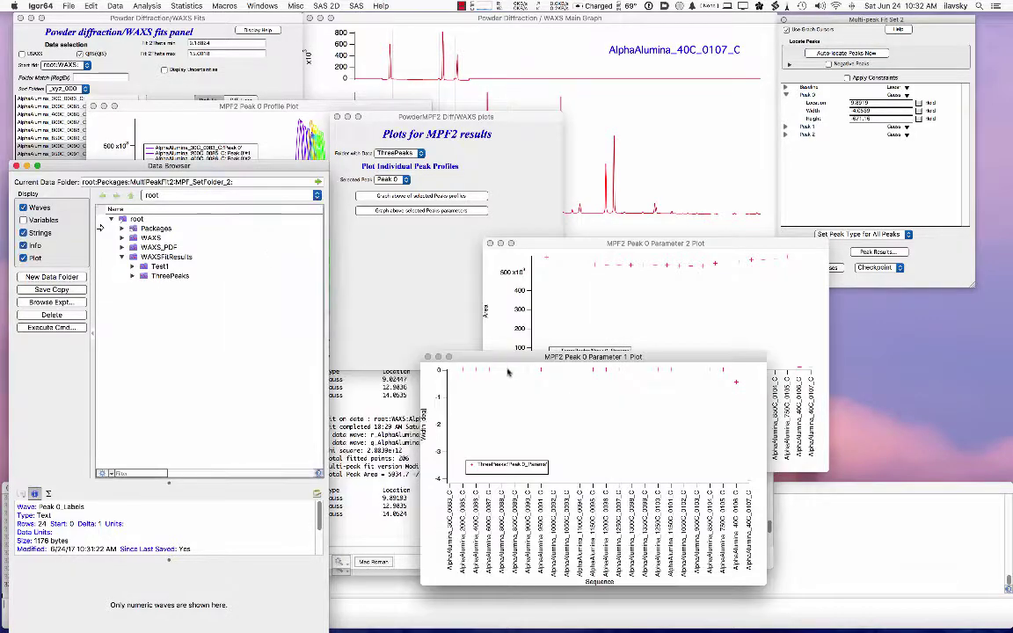
click(435, 351)
click(490, 243)
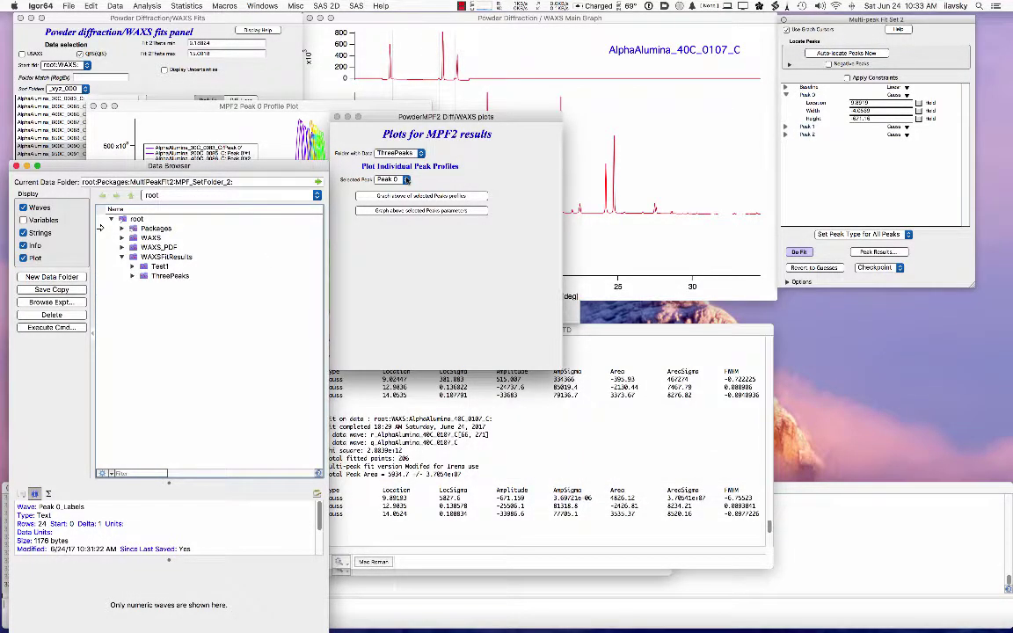
Graph the Peak 1 profiles from ThreePeaks, placing the legend beside the curves and the plot window away from the plotting tool
click(394, 180)
click(395, 192)
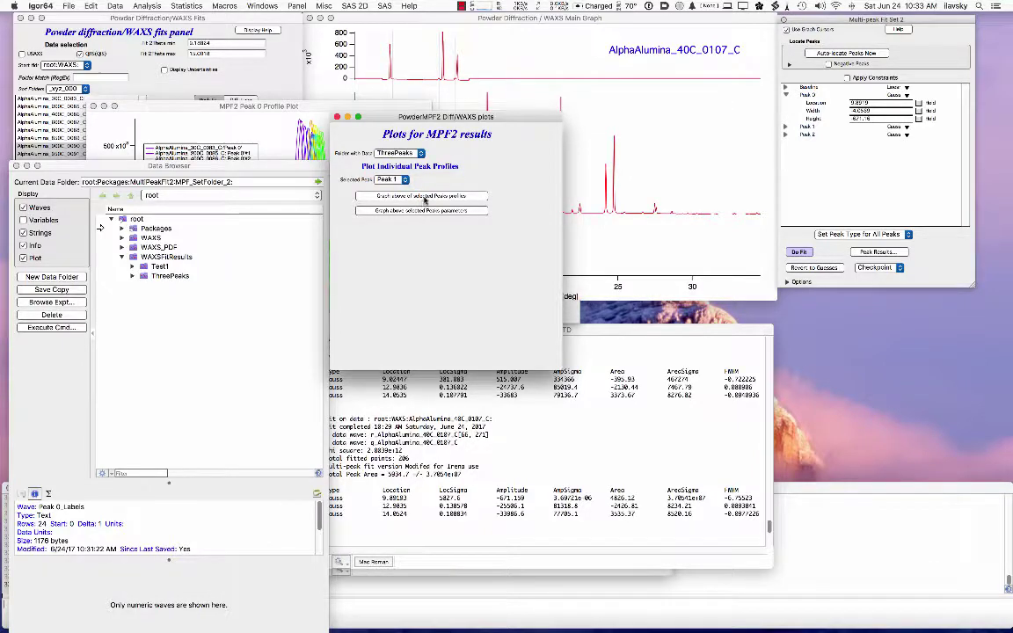
click(424, 196)
drag(384, 149, 584, 148)
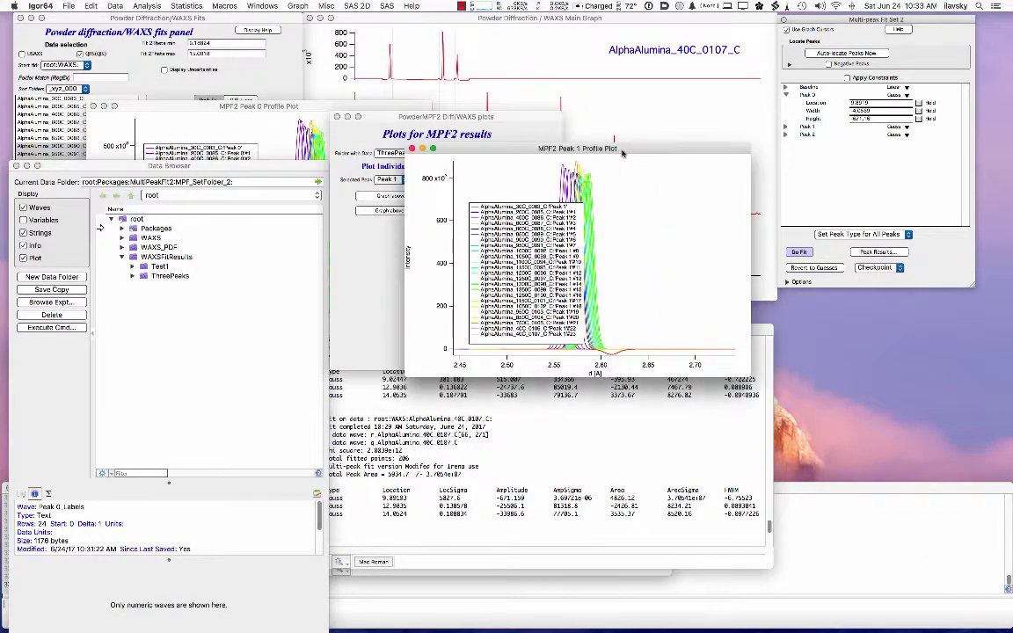
drag(548, 258, 697, 236)
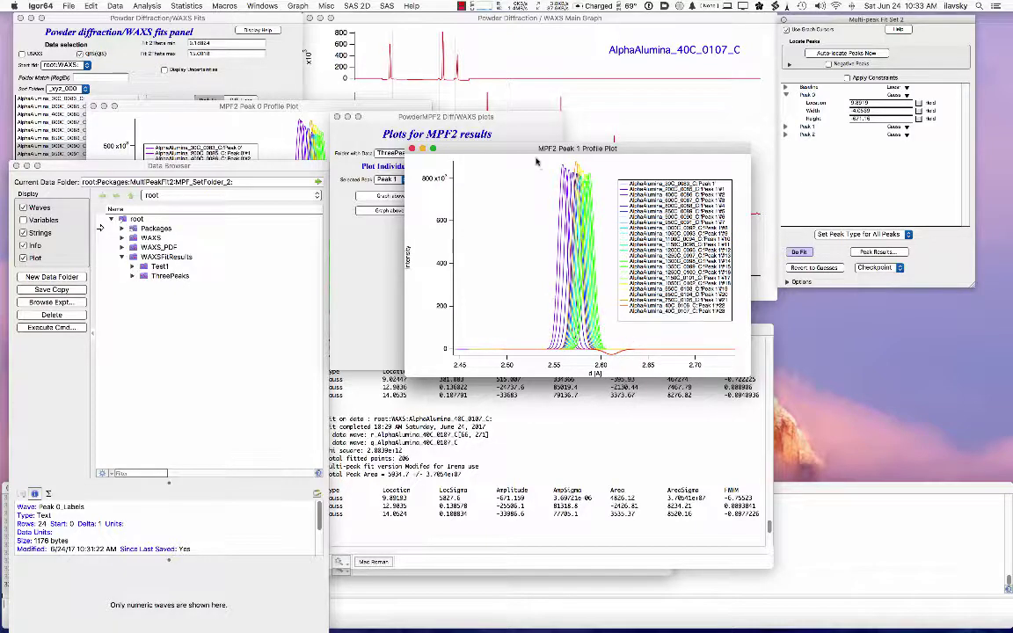
drag(539, 149, 635, 163)
Graph the Peak 1 parameters and close the parameter listing, area plot and width plot
click(475, 242)
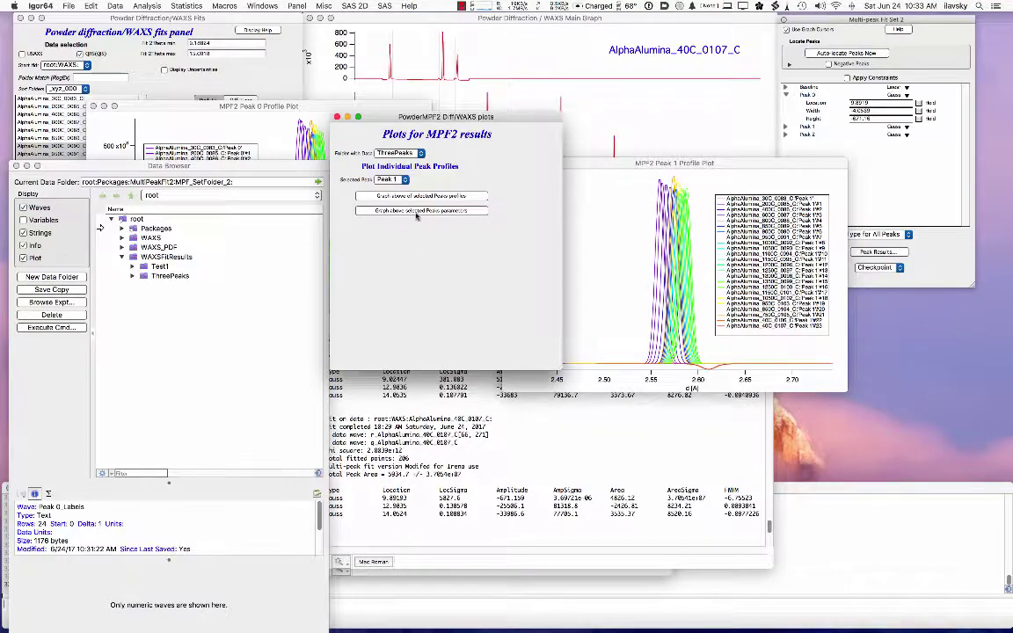
click(417, 212)
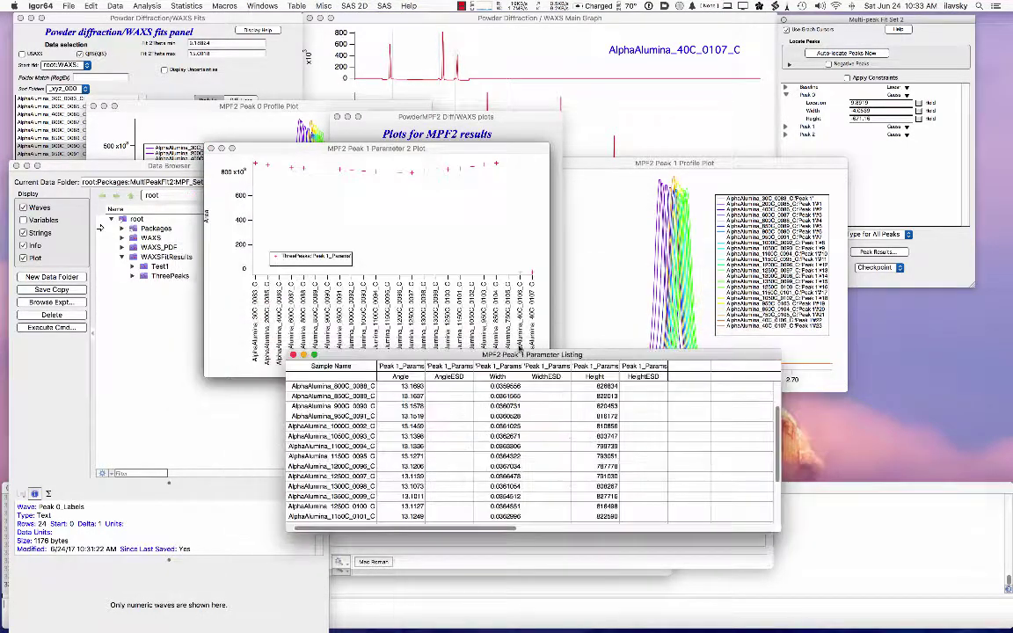
click(293, 355)
click(211, 149)
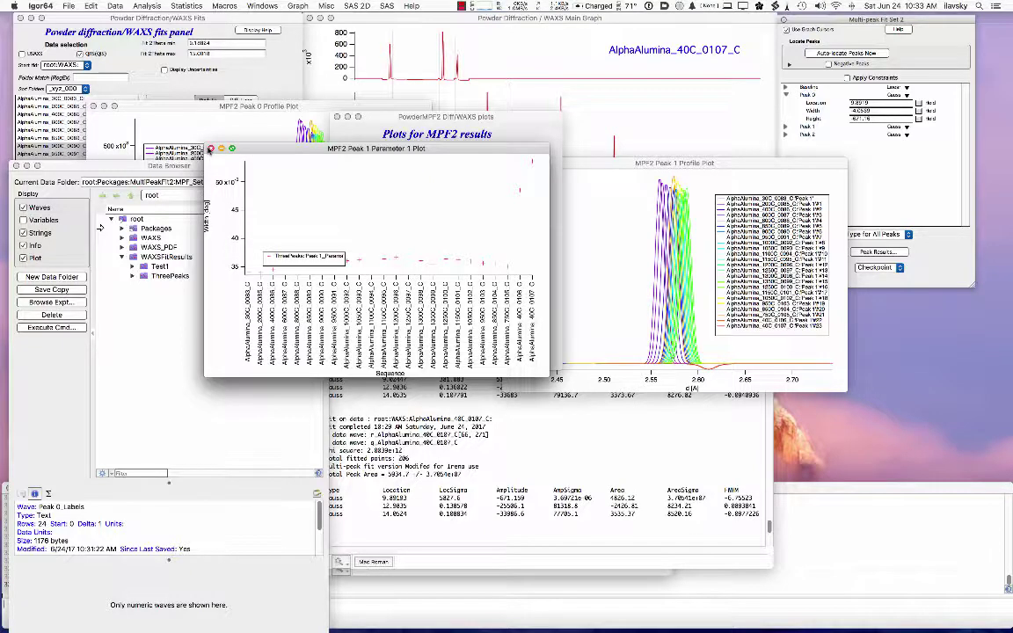
click(211, 149)
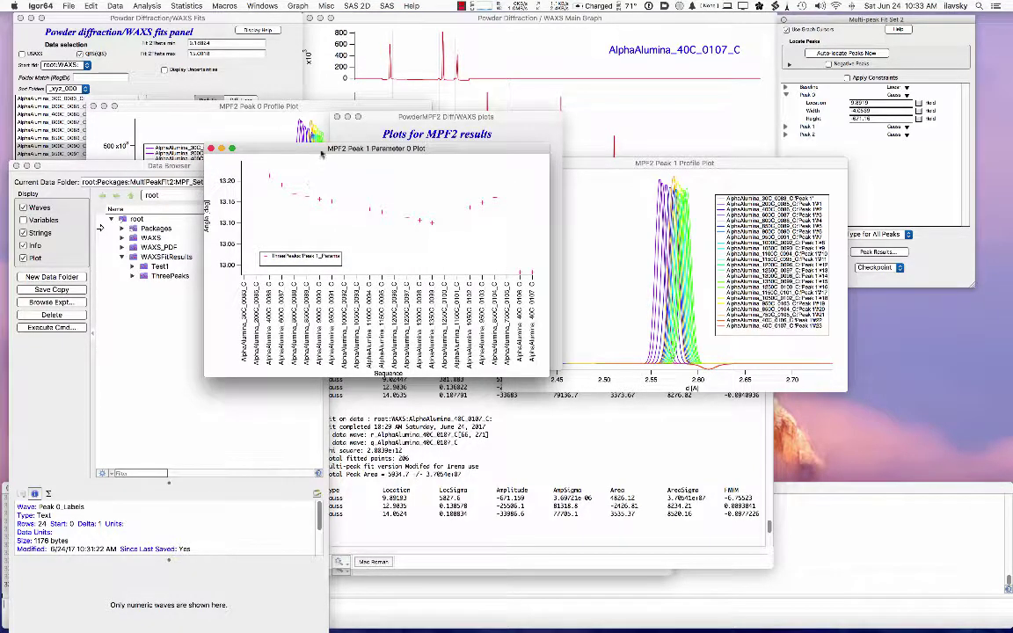
Enlarge the Peak 1 angle plot to examine the peak position across the samples, and close it
drag(322, 153, 289, 135)
drag(522, 366, 578, 479)
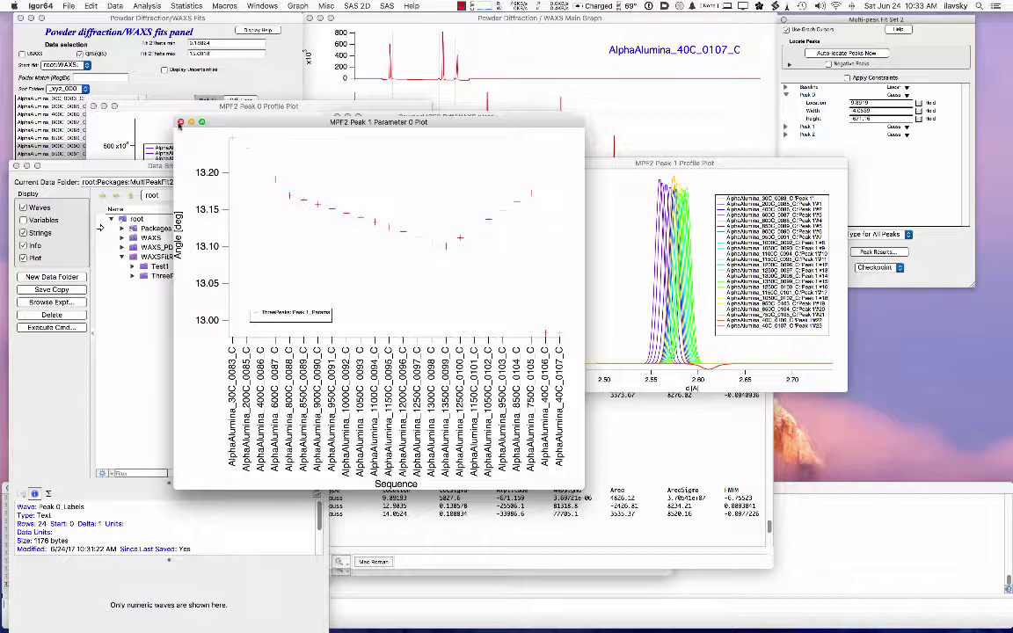
click(180, 121)
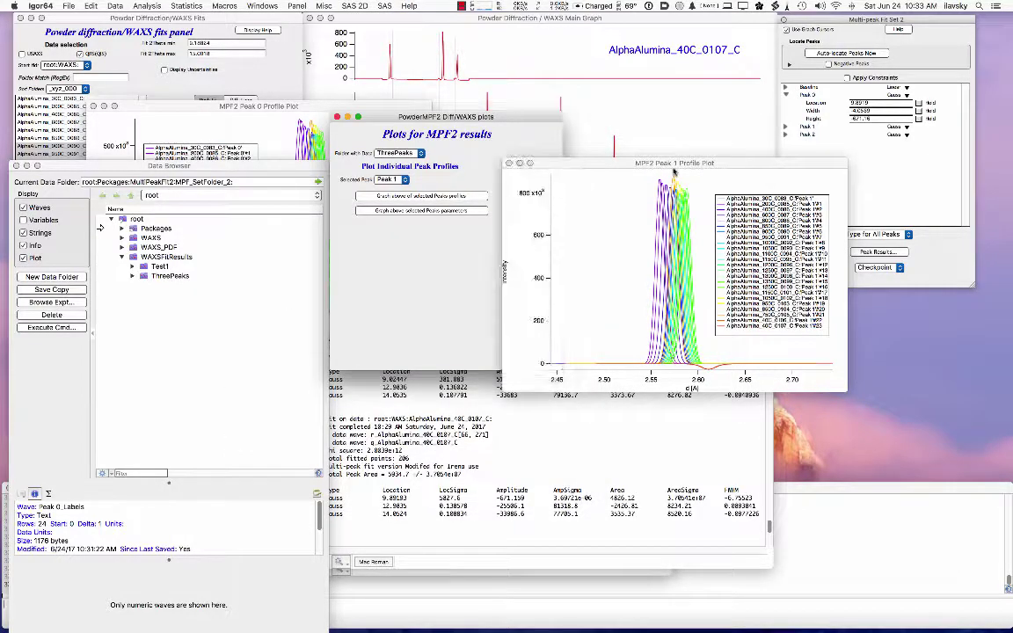
Review the recorded fit results for the data sets in the enlarged MultipeakSet2_TD notebook, and close it
click(607, 161)
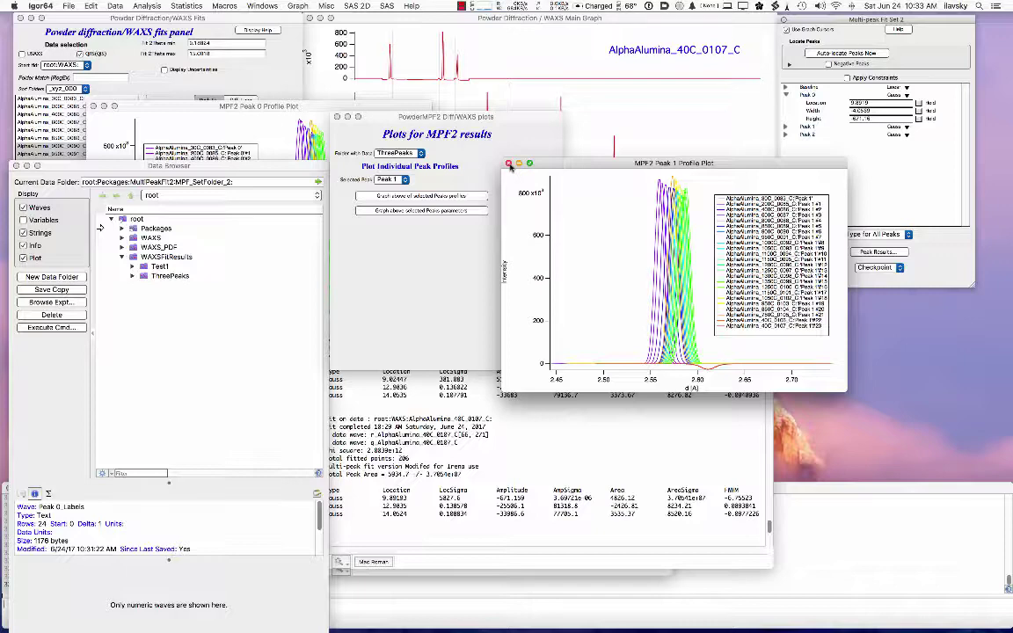
click(467, 506)
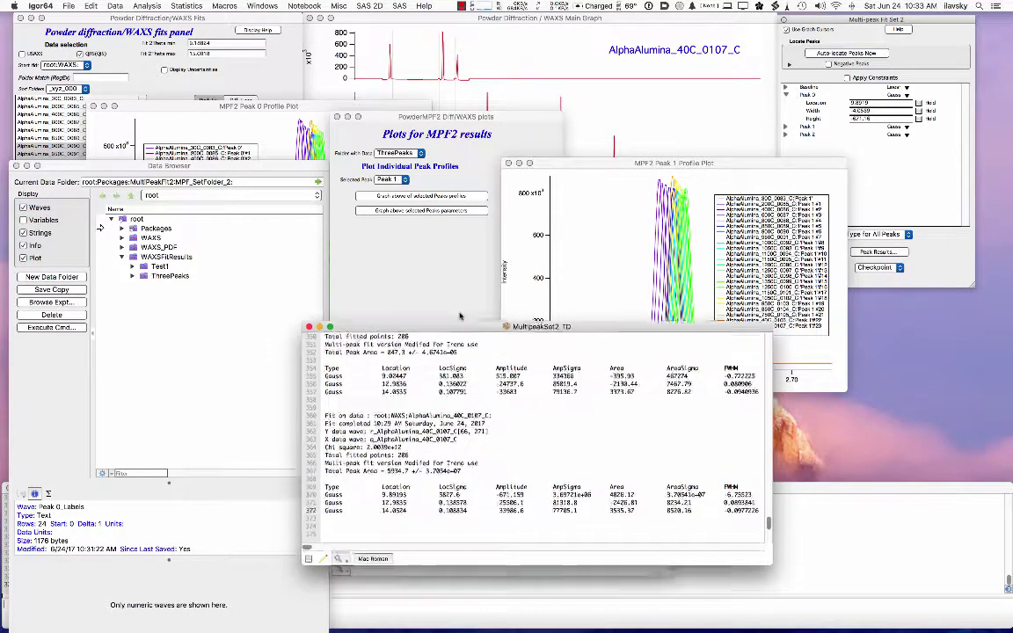
drag(459, 327, 431, 132)
drag(683, 342, 855, 524)
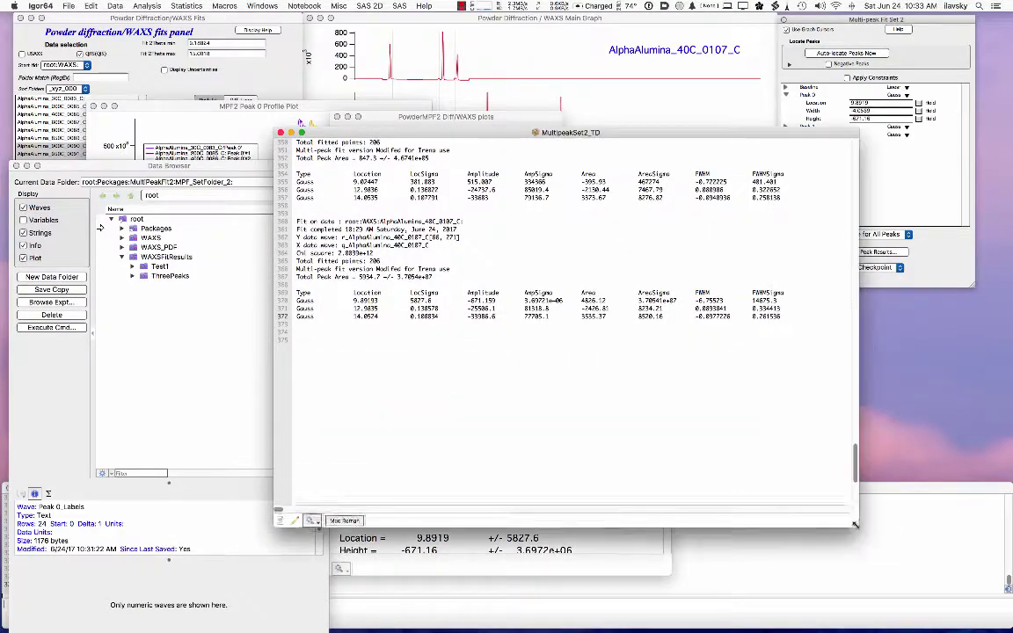
scroll(771, 428, up, 15)
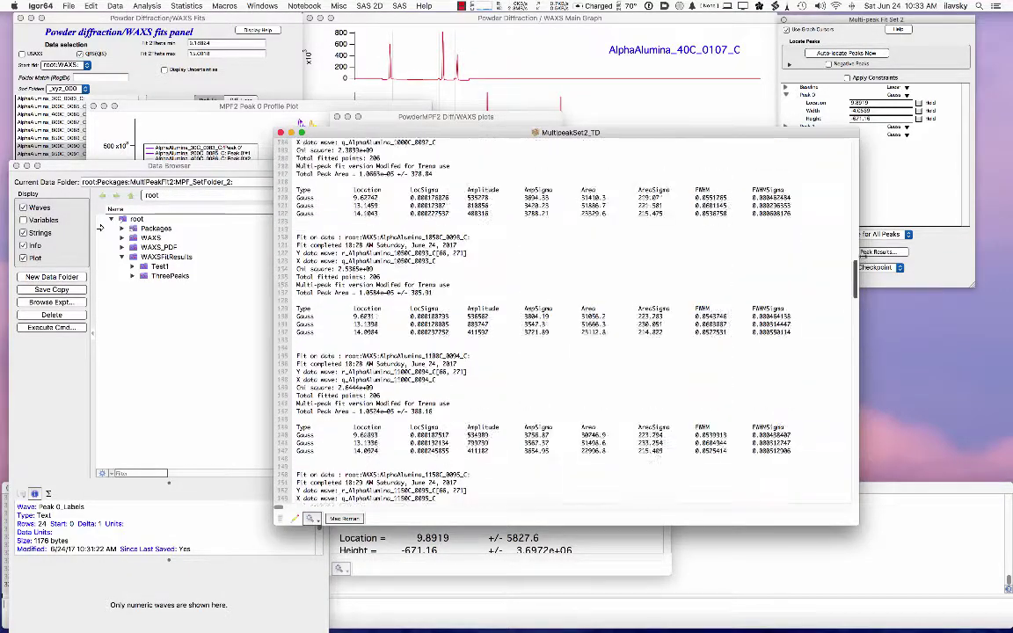
drag(854, 290, 844, 246)
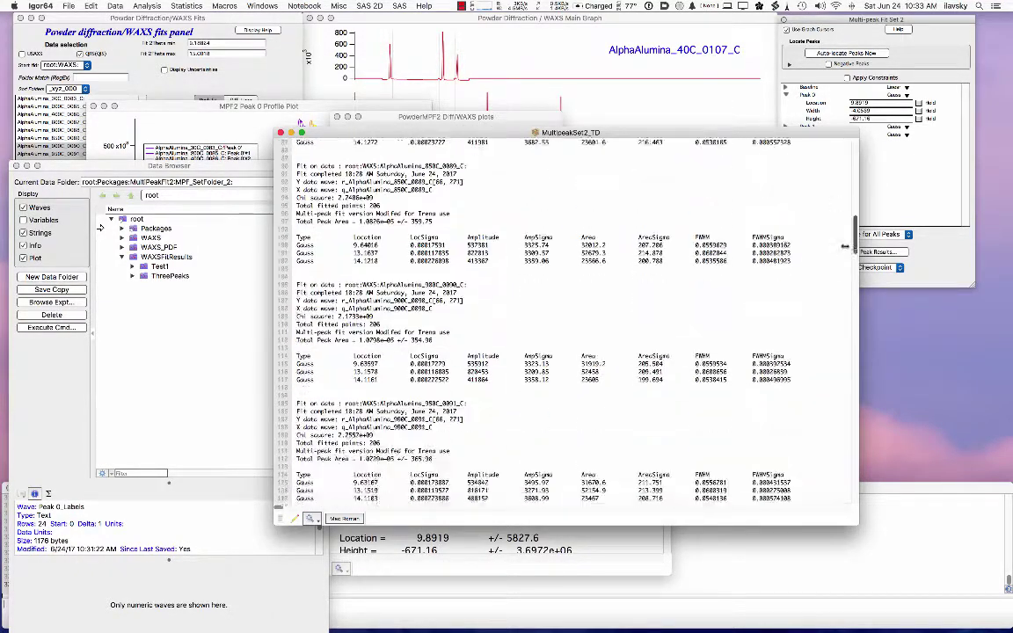
scroll(489, 229, down, 10)
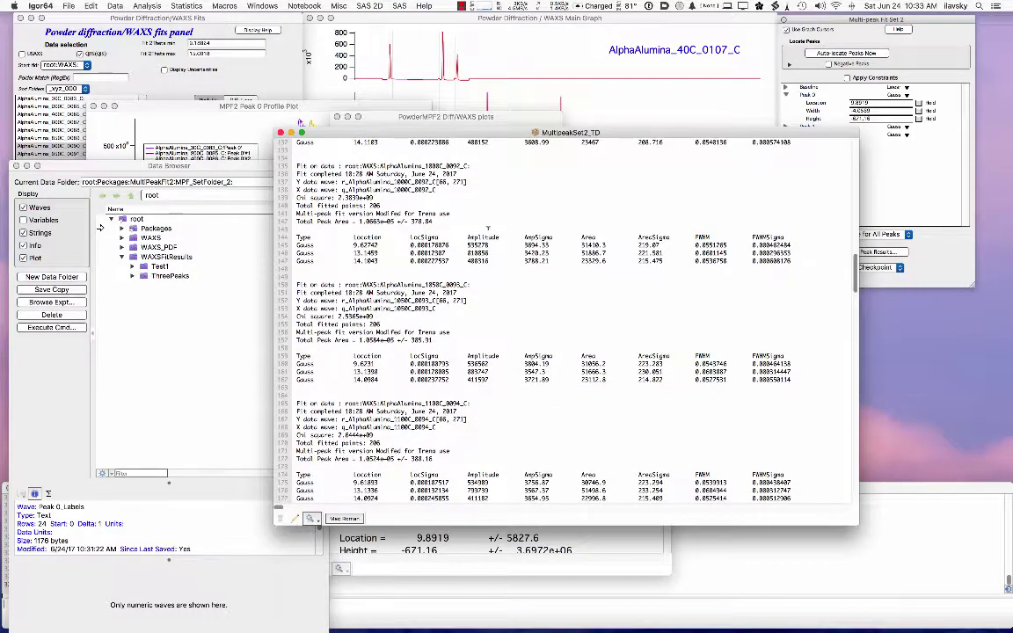
scroll(488, 228, down, 2)
click(279, 133)
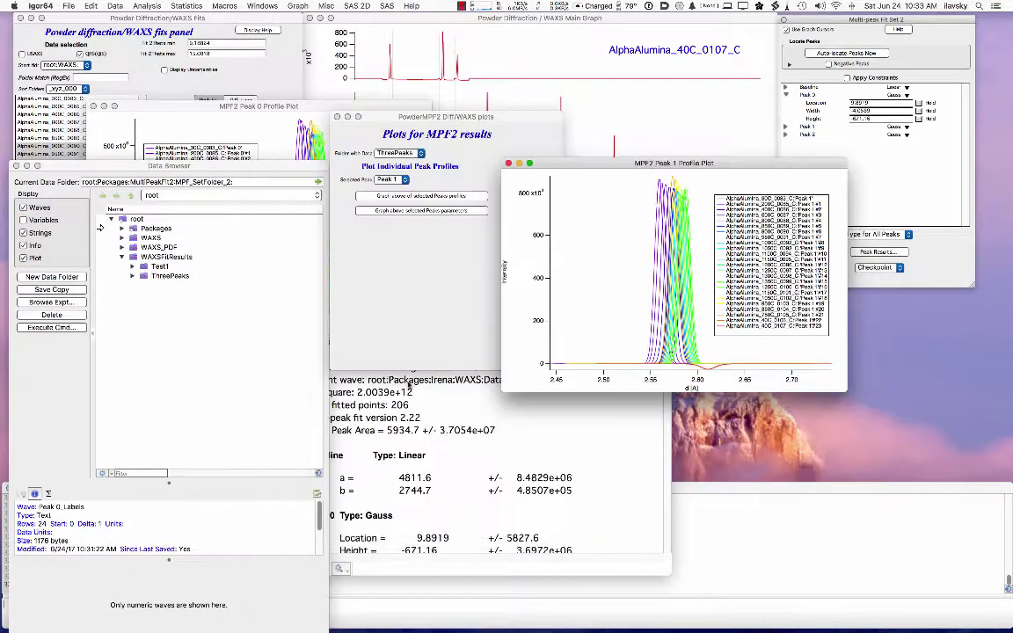
Enlarge the Multipeak Fit Report for Data Set 2 to review the recorded baseline and peak parameters, and close it
drag(390, 326, 302, 57)
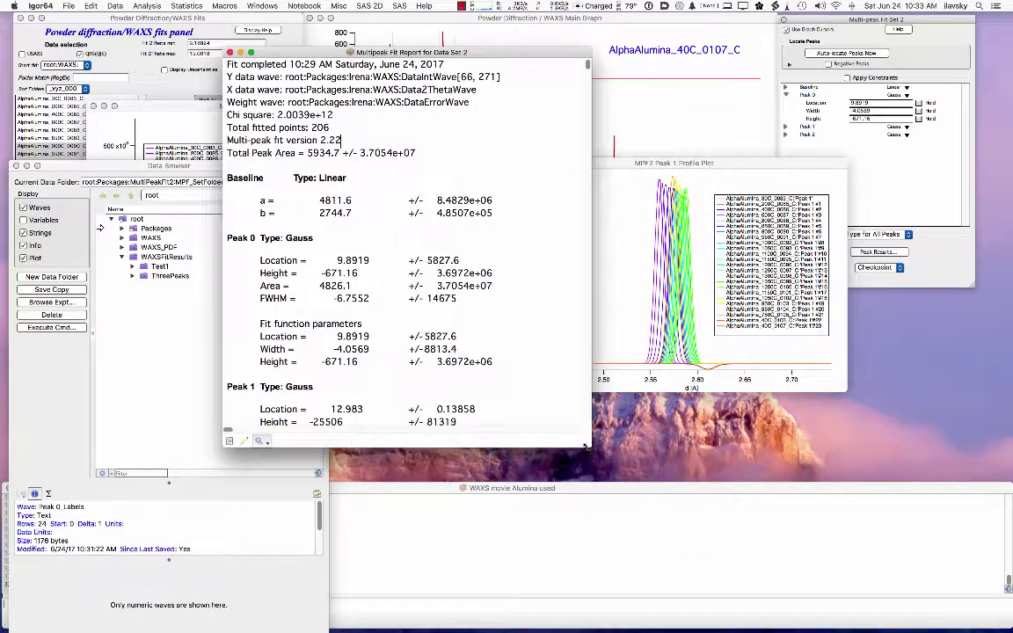
drag(541, 414, 744, 542)
scroll(599, 346, down, 15)
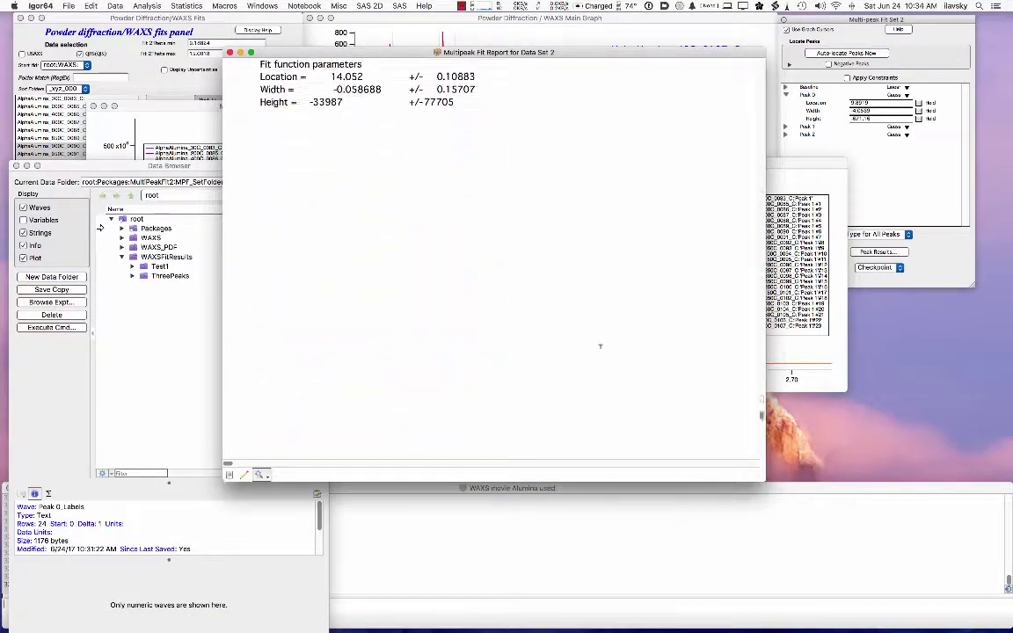
scroll(601, 346, up, 3)
scroll(601, 346, up, 10)
scroll(601, 345, right, 3)
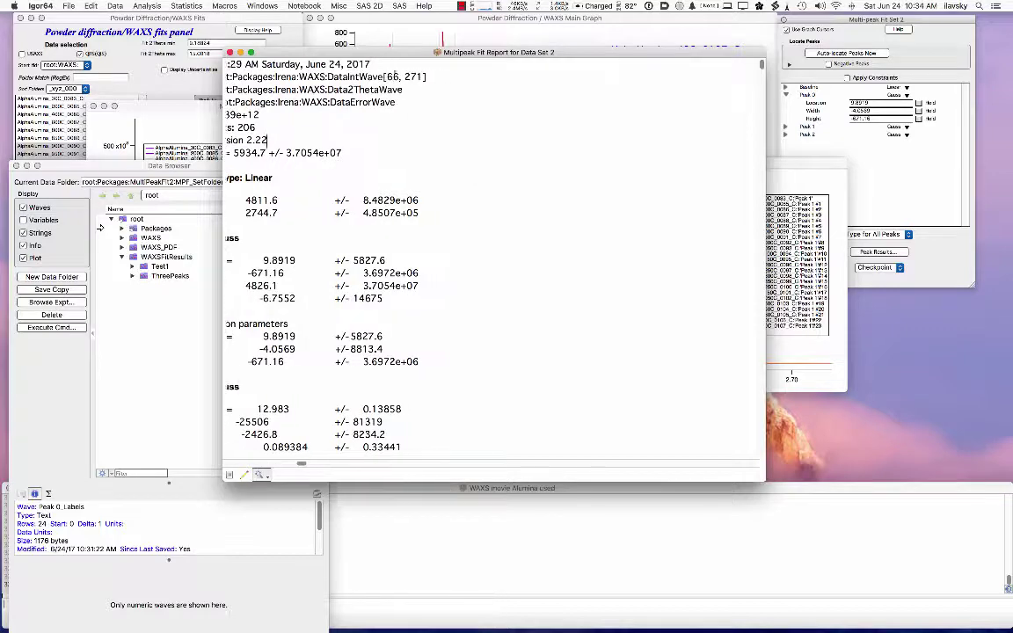
click(230, 52)
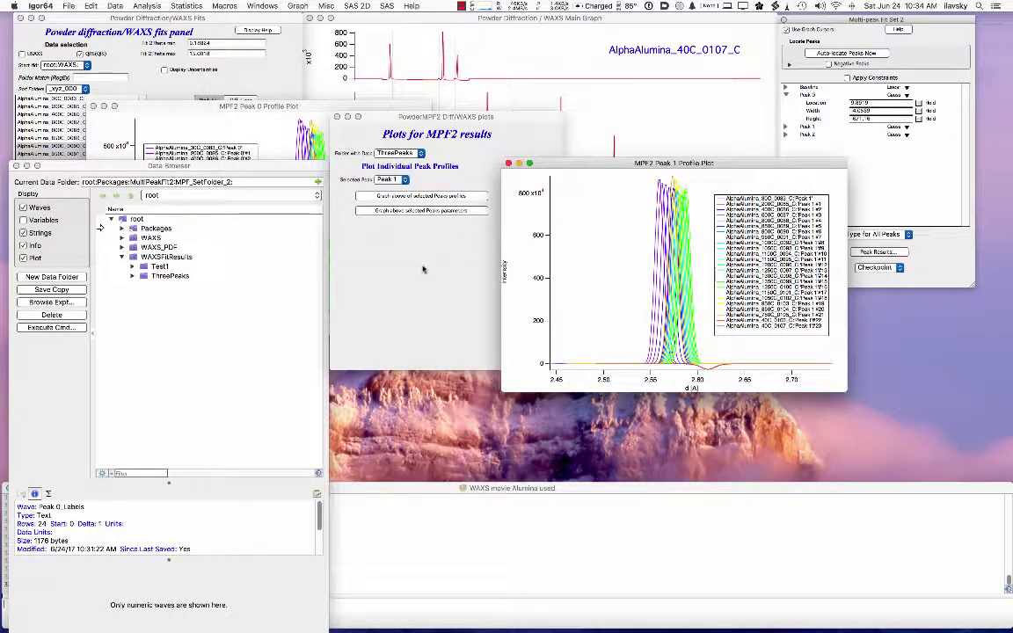
Close the Peak 0 and Peak 1 profile plots and expand the ThreePeaks folder in the Data Browser
click(224, 130)
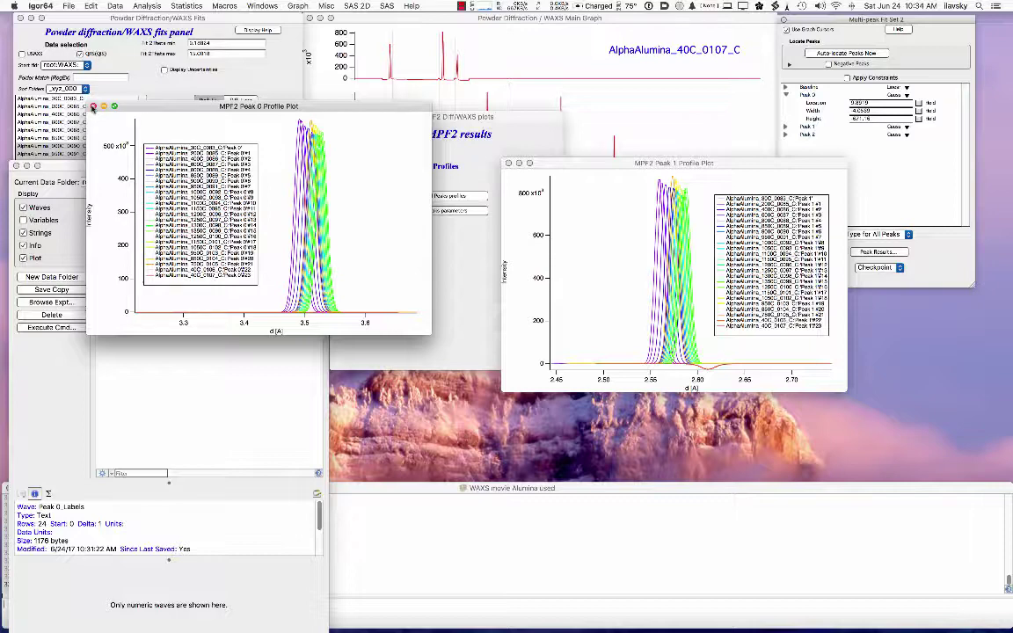
click(94, 106)
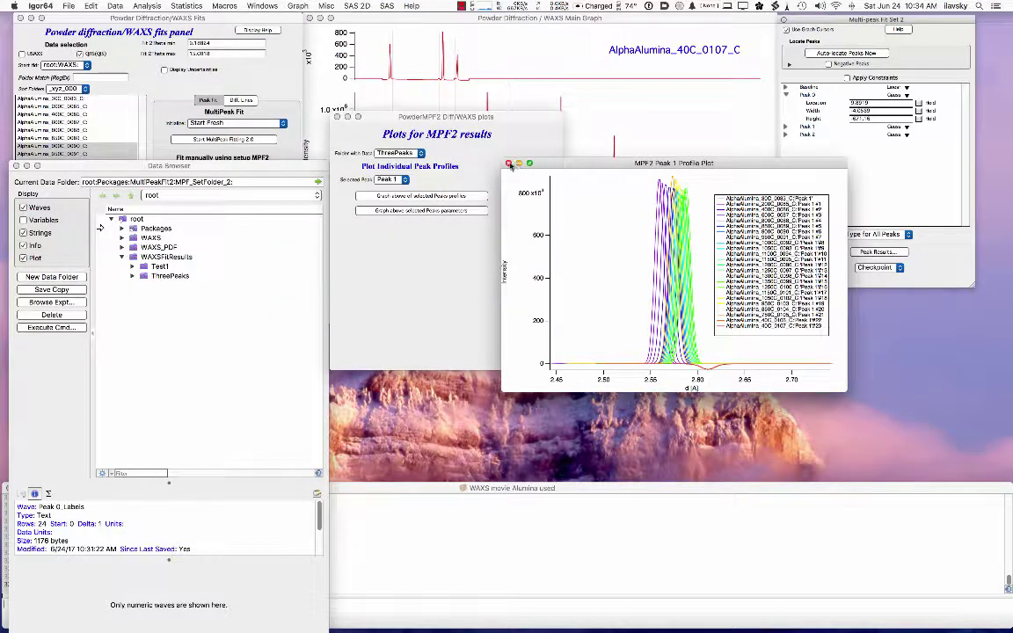
click(509, 165)
click(132, 276)
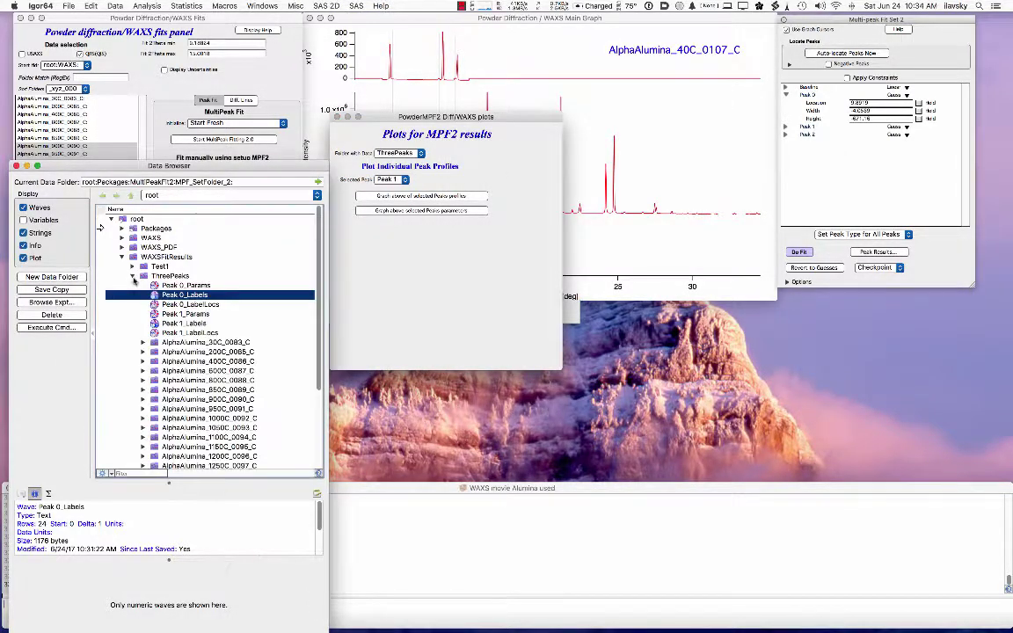
Graph the profiles and the parameters of Peak 2 from the ThreePeaks results
click(394, 179)
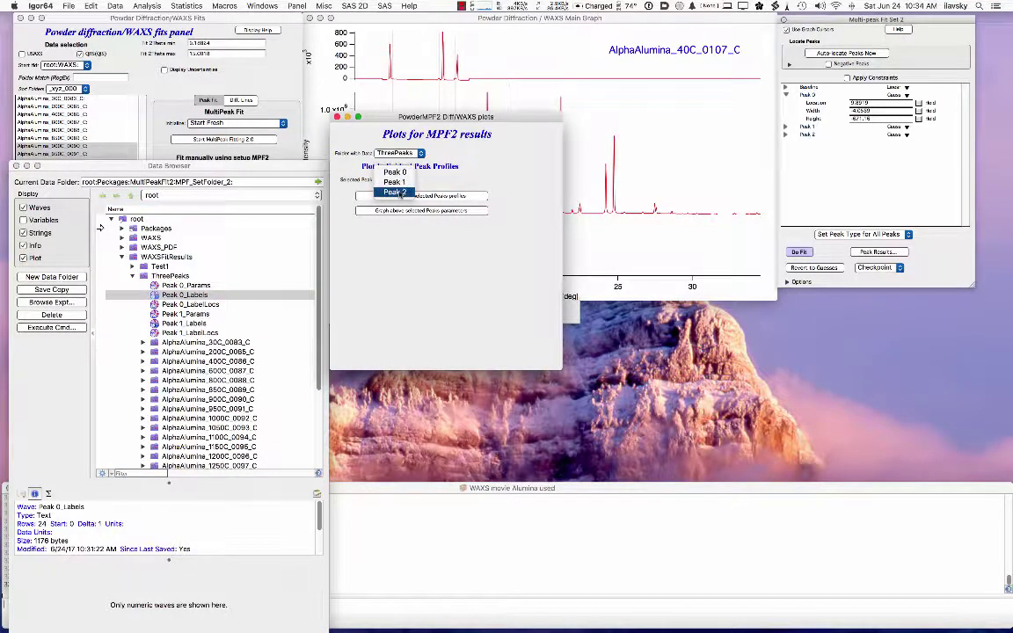
click(399, 193)
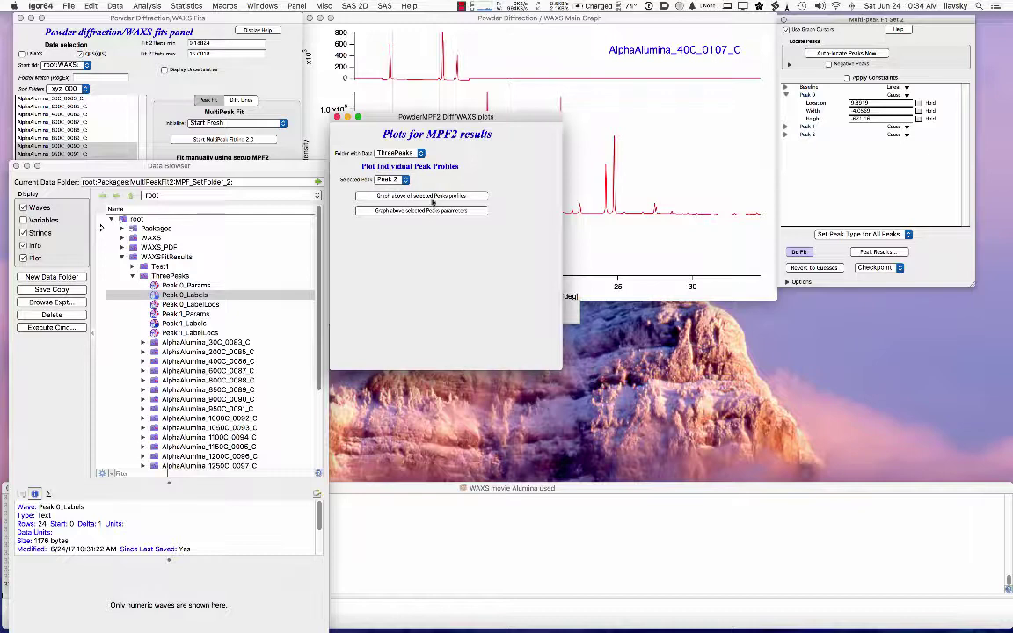
click(432, 198)
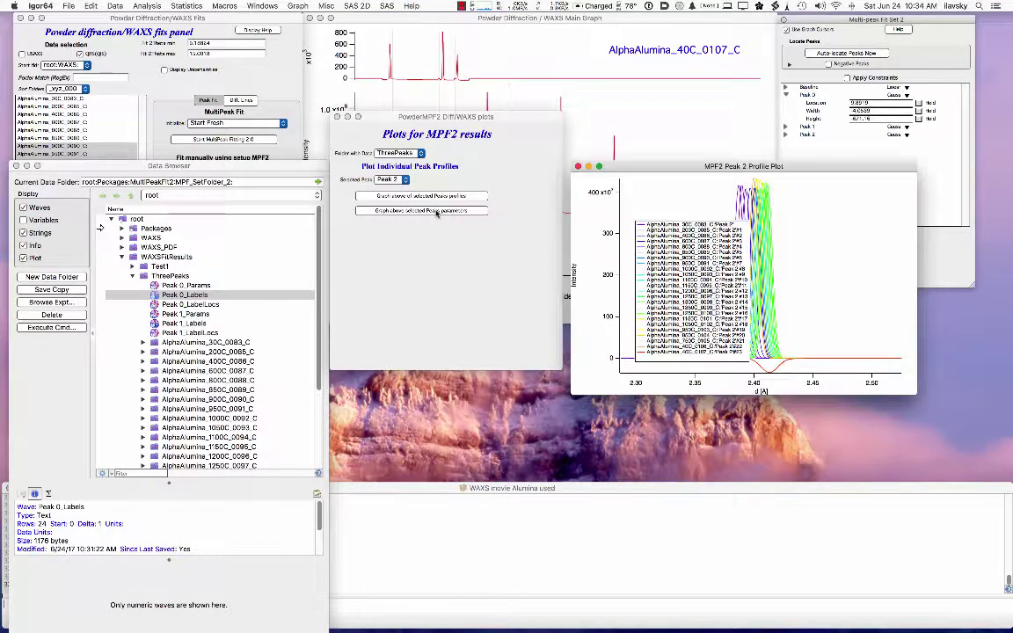
click(437, 212)
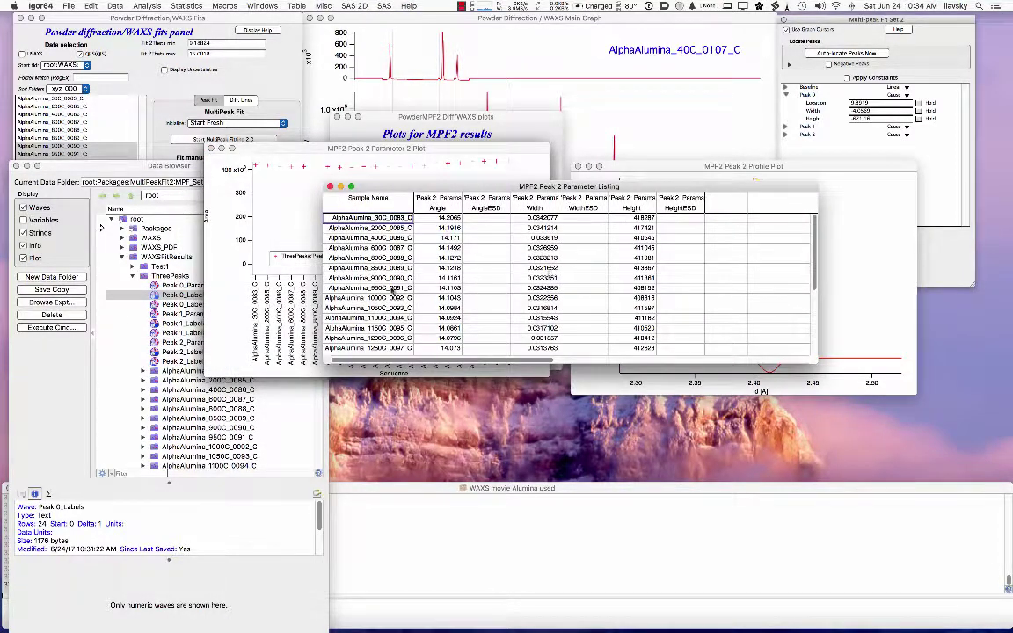
Select the Peak 2_Params, Peak 2_Labels and Peak 2_LabelLocs waves in the ThreePeaks folder
click(80, 332)
key(Down)
key(Down)
key(Down)
key(Down)
key(Down)
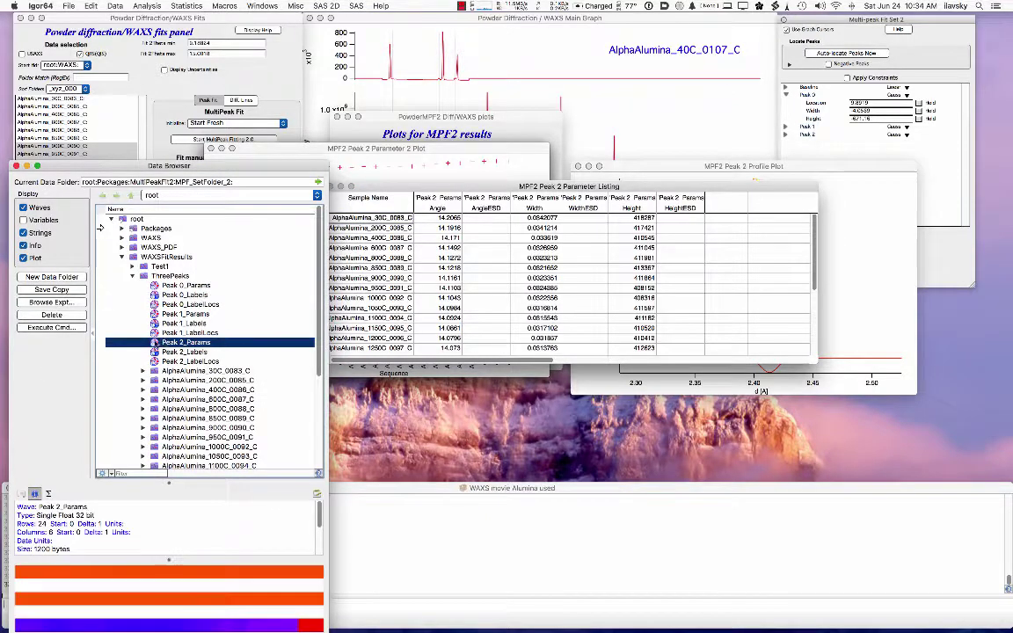
key(shift+Down)
key(shift+Down)
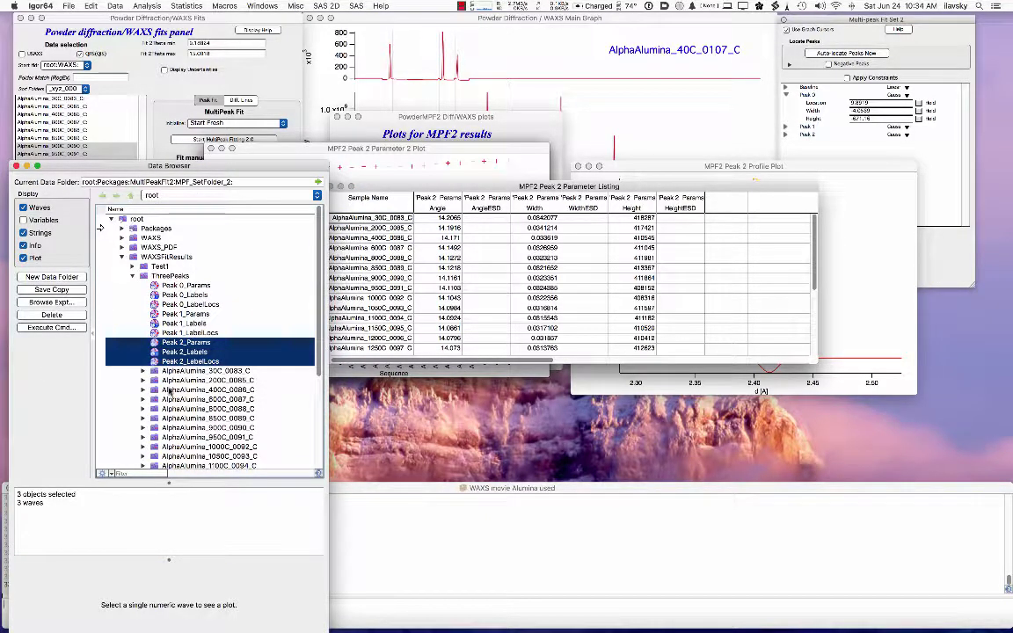
Close the Peak 2 parameter listing and its area, width and angle plots
drag(434, 187, 465, 181)
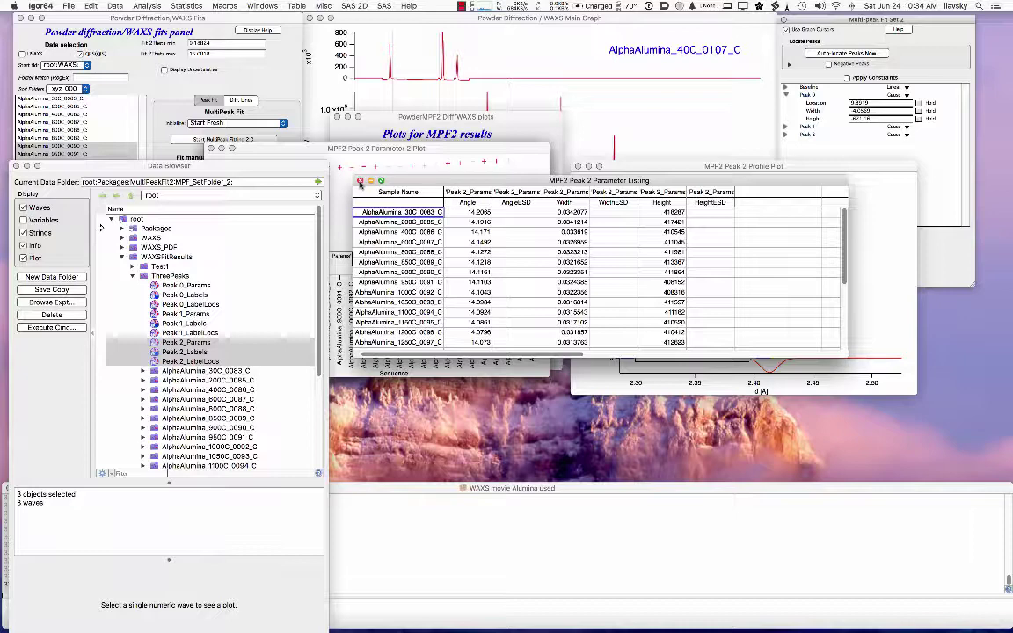
click(360, 182)
click(211, 148)
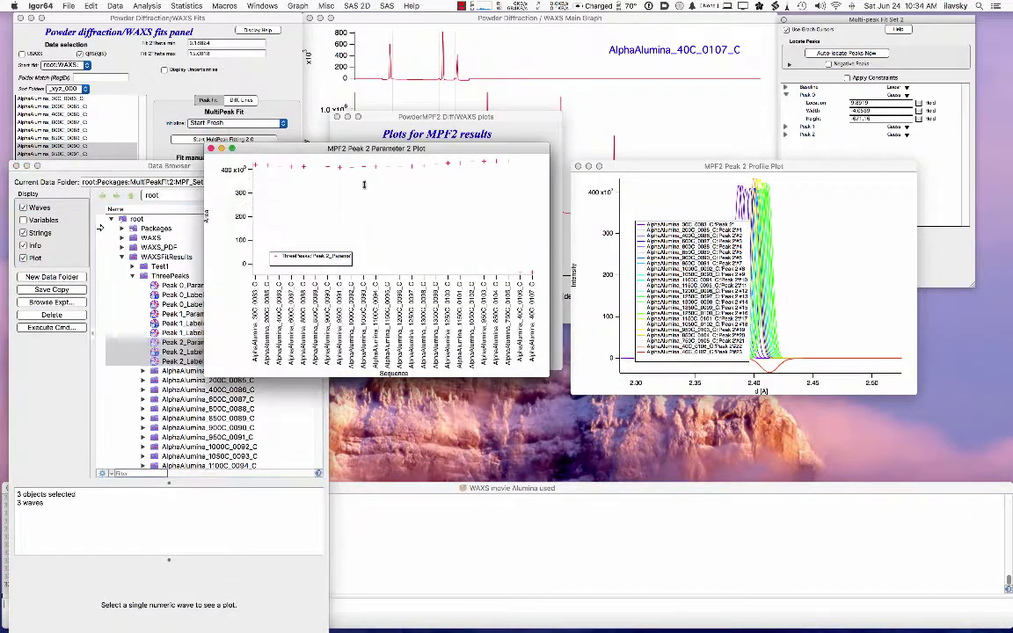
click(211, 149)
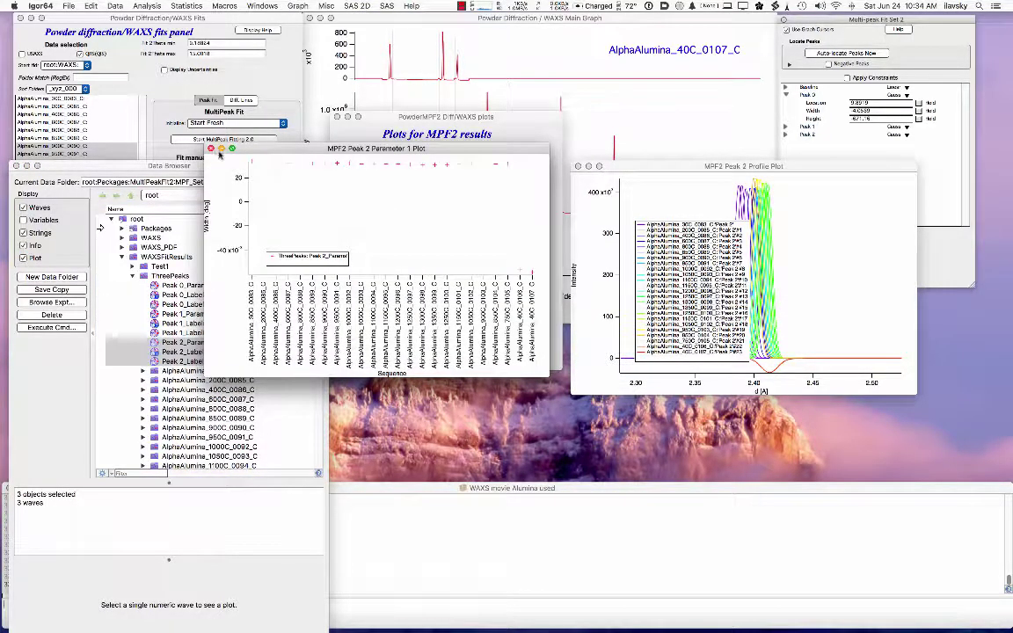
click(211, 148)
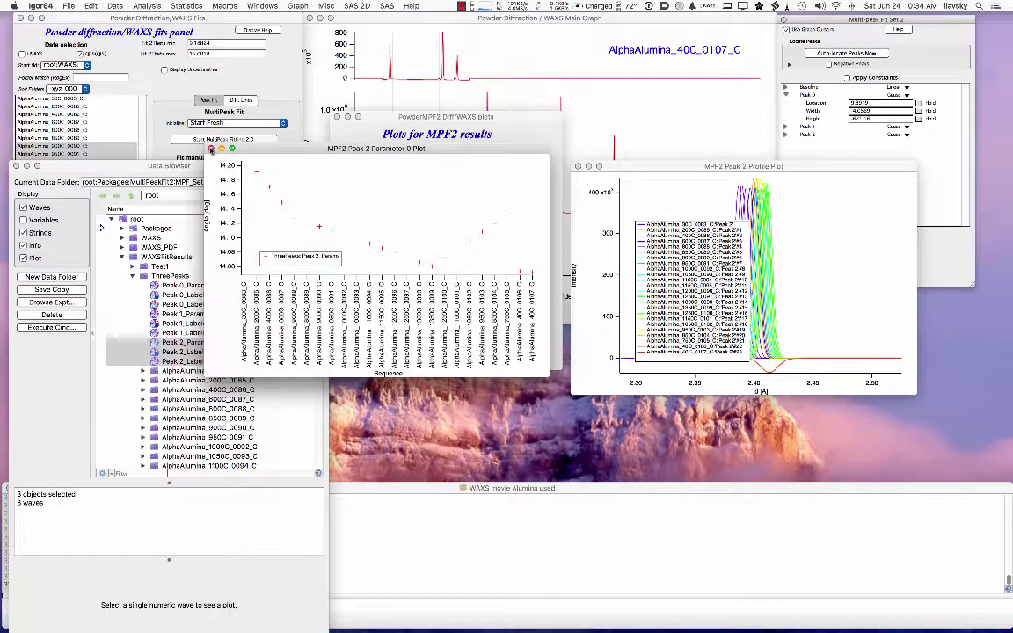
click(211, 149)
Close the MPF2 results plotting tool and the Peak 2 profile plot
click(336, 114)
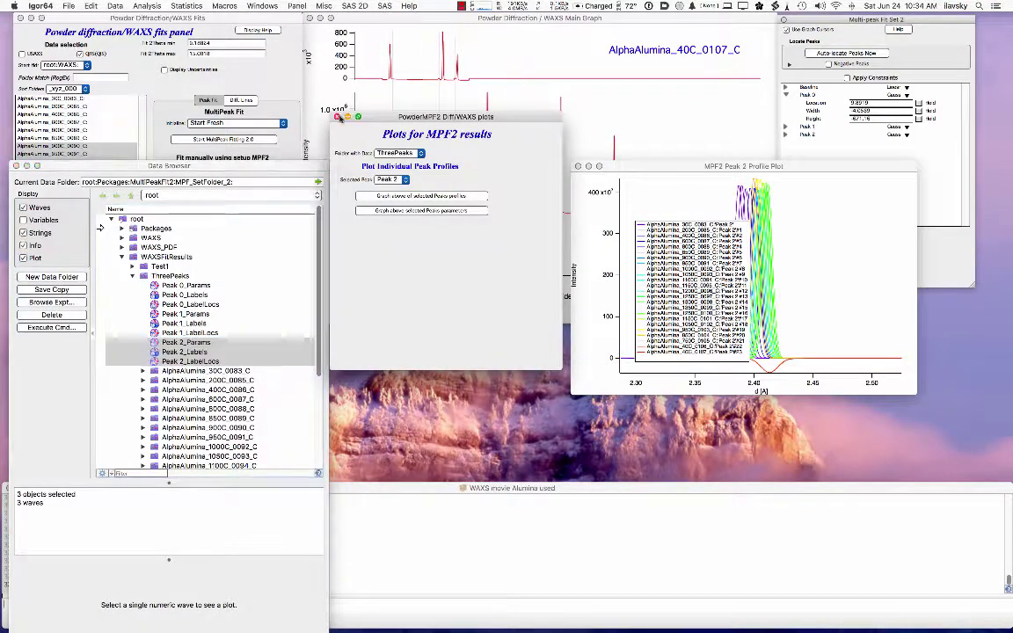
click(335, 117)
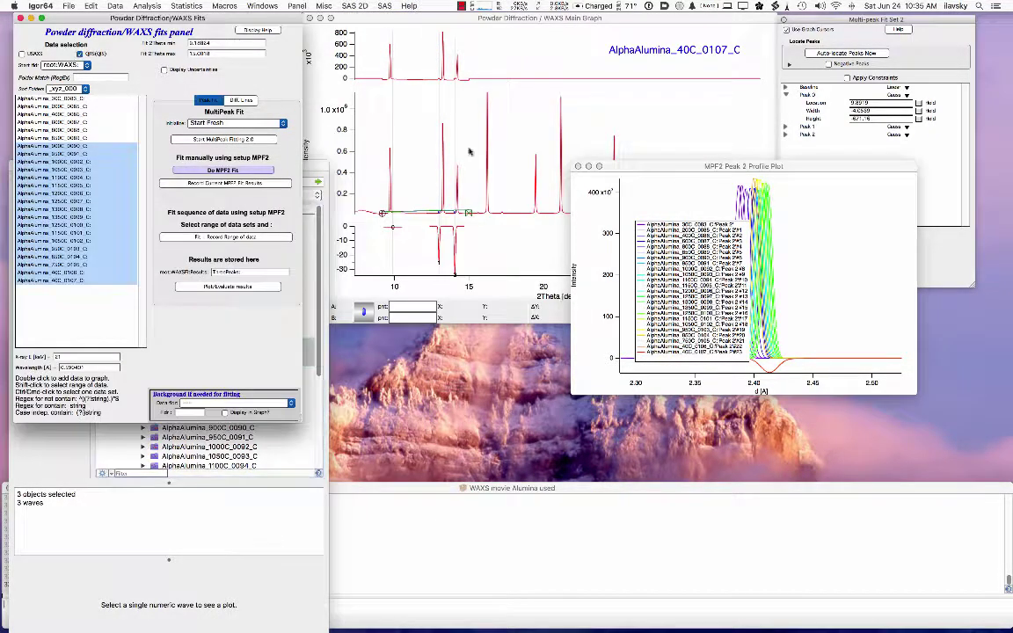
click(577, 167)
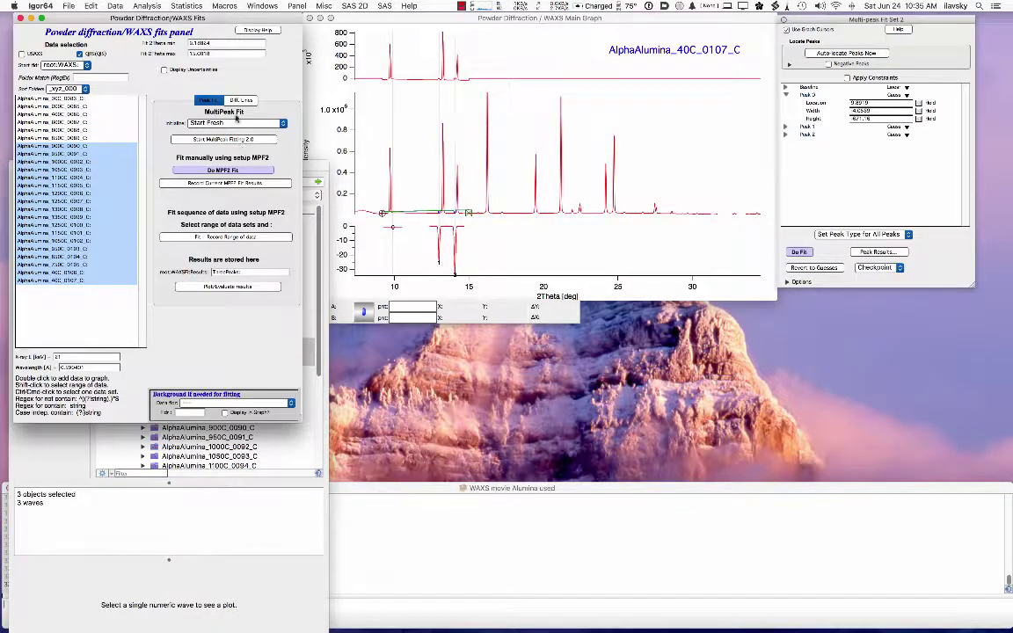
Overlay the PDF Card diffraction lines with HKL tags on the main graph, then hide the card and return to the peak fit controls
click(219, 96)
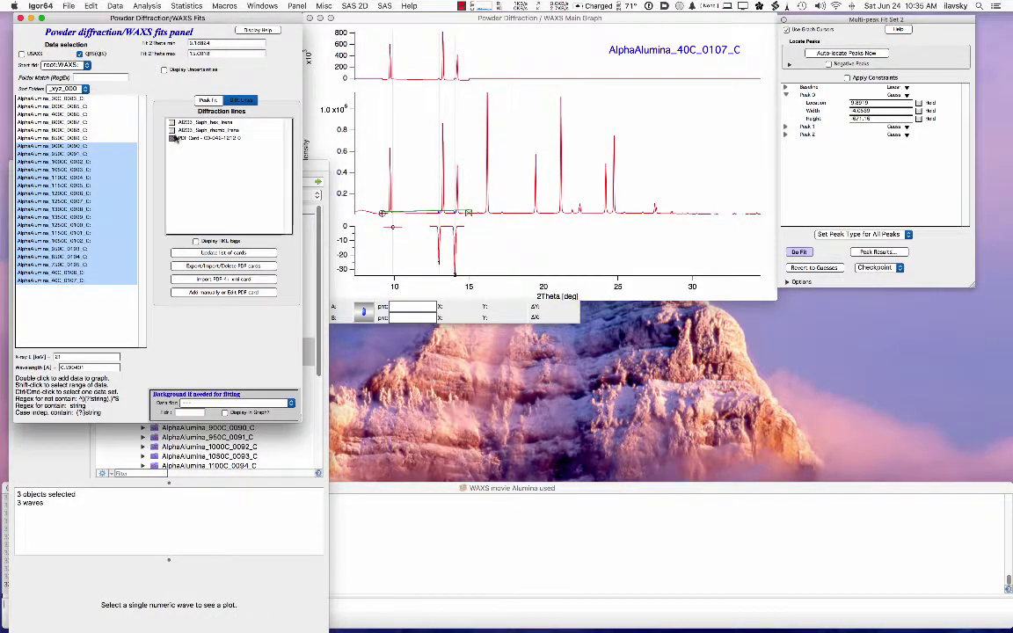
click(173, 139)
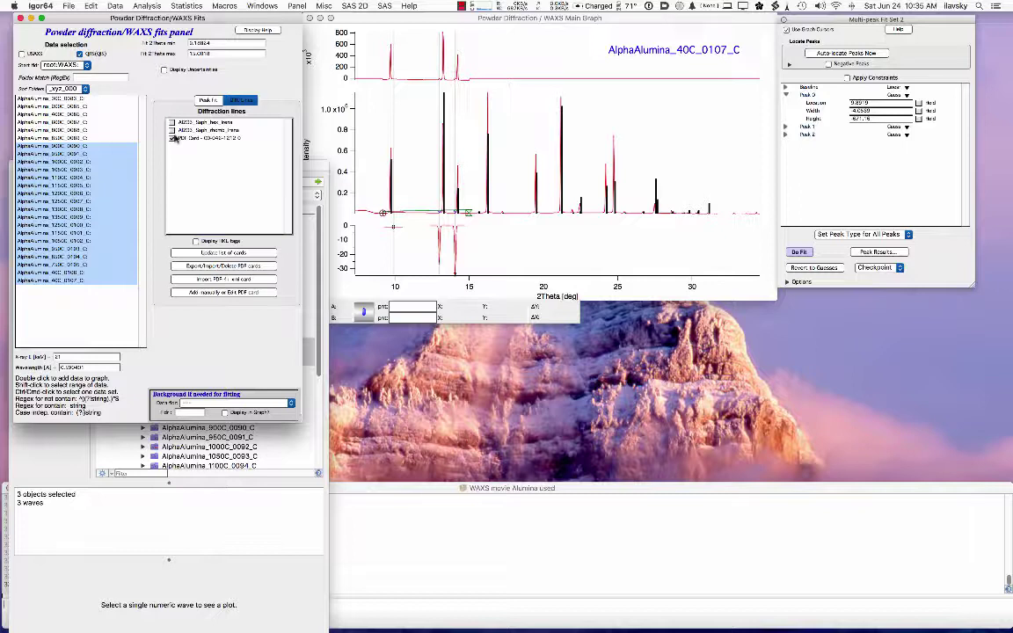
click(195, 241)
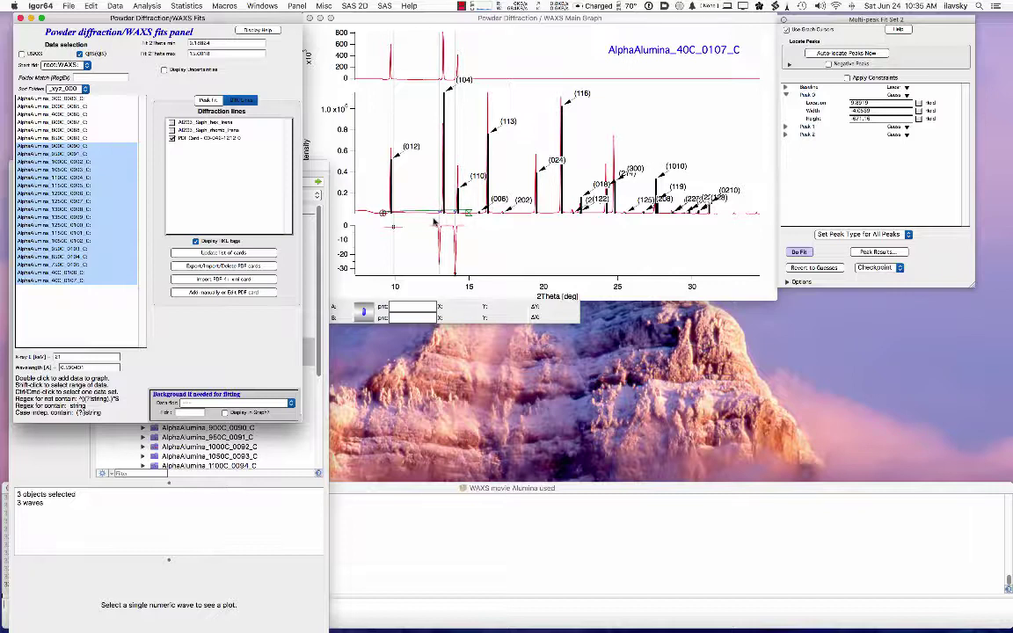
click(173, 138)
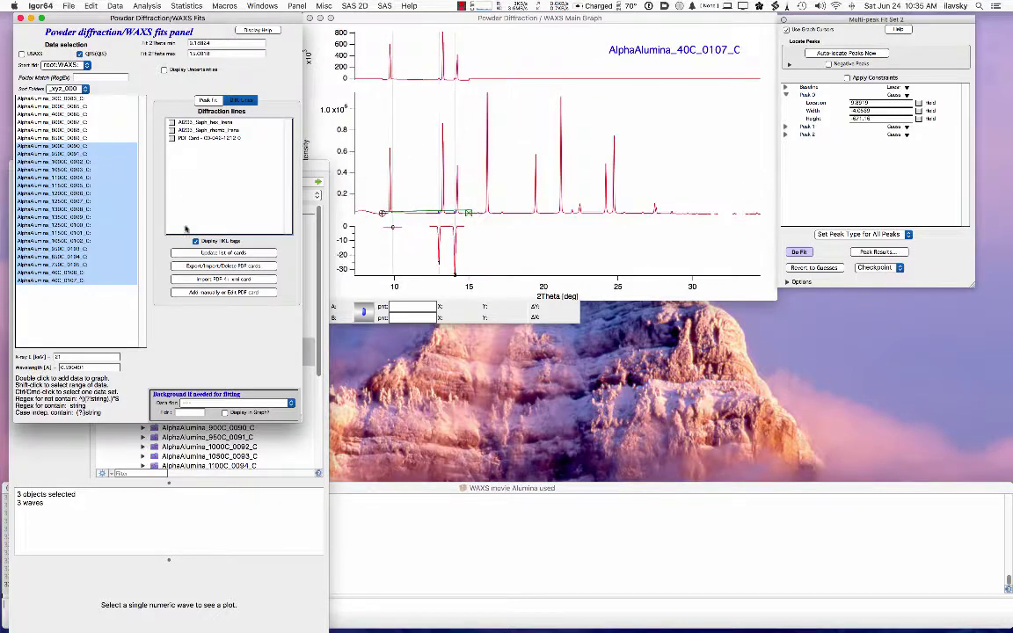
click(200, 99)
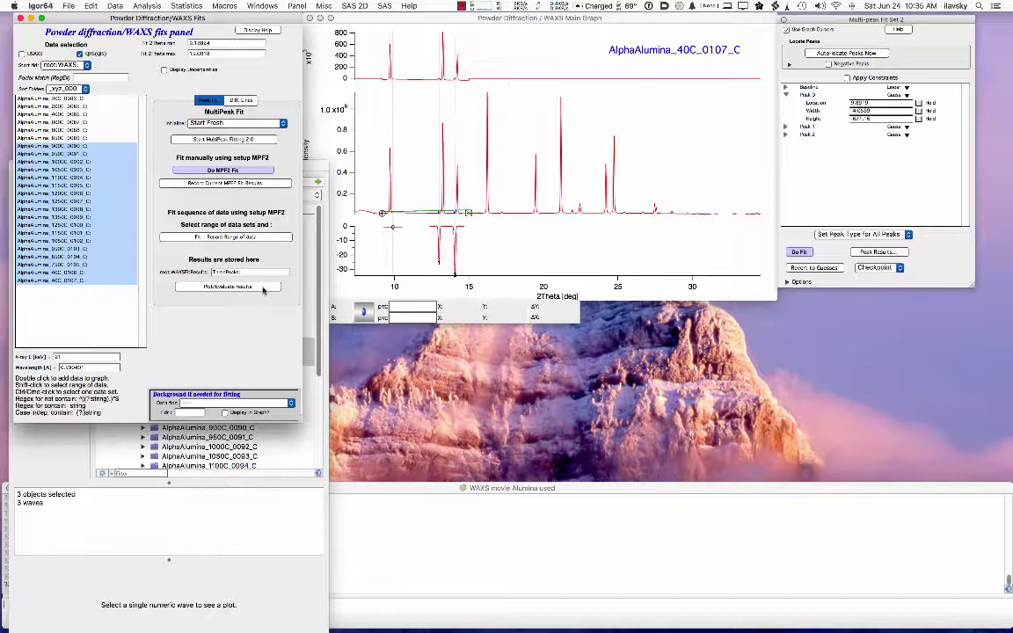
Open the help for the powder diffraction tool, skim the built-in Irena WAXS tool description, and close that help file
click(269, 31)
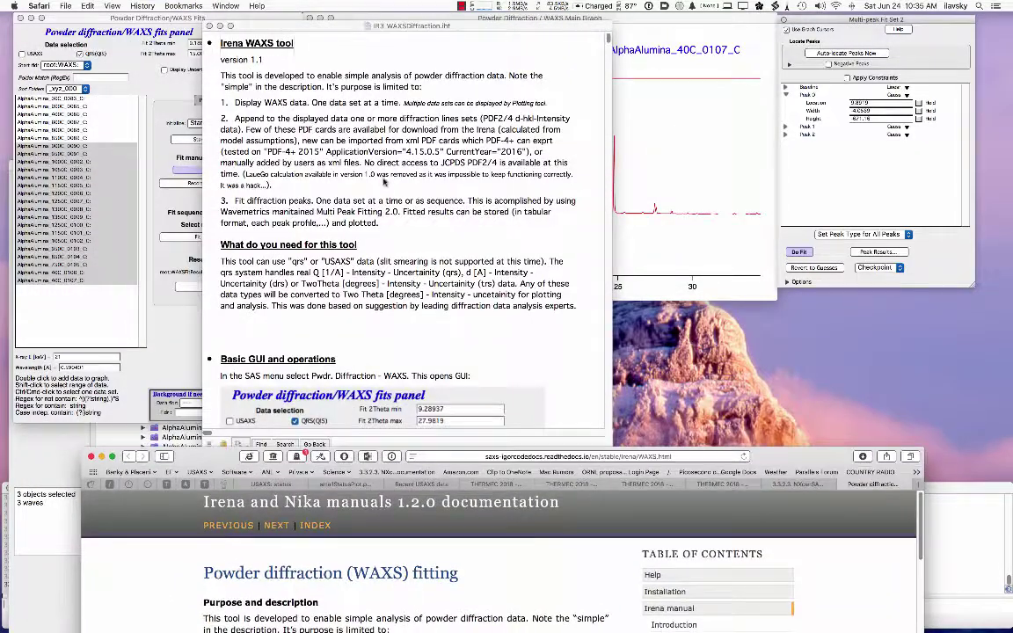
click(384, 181)
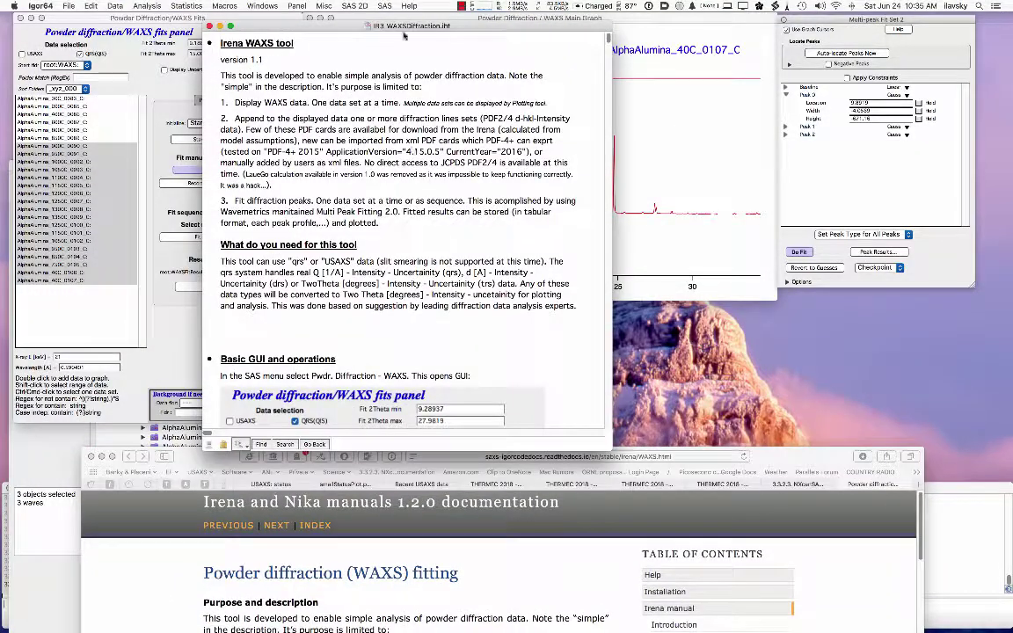
scroll(352, 200, down, 10)
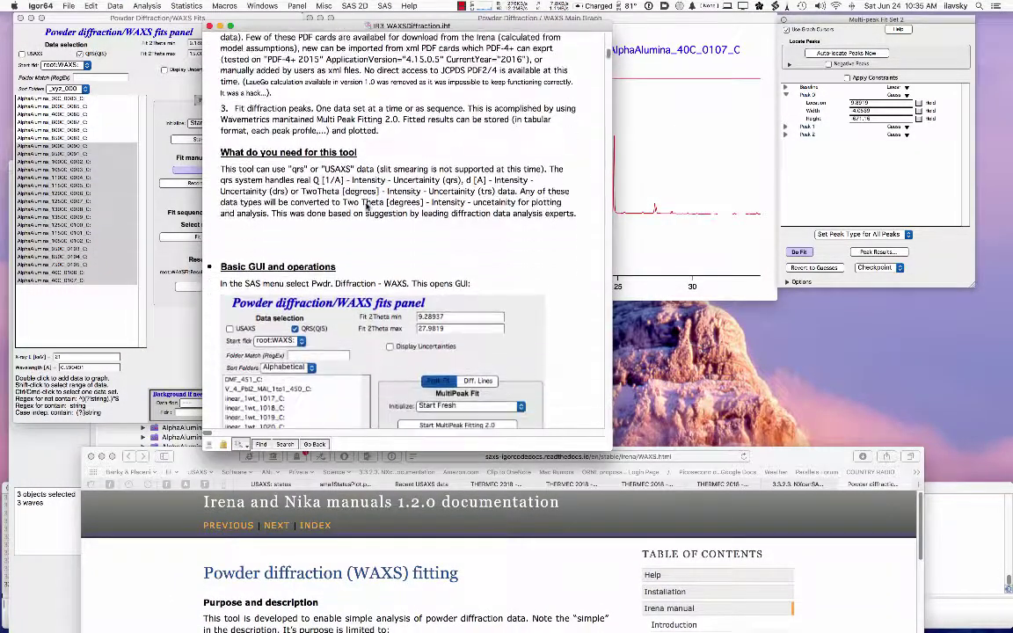
scroll(367, 206, down, 8)
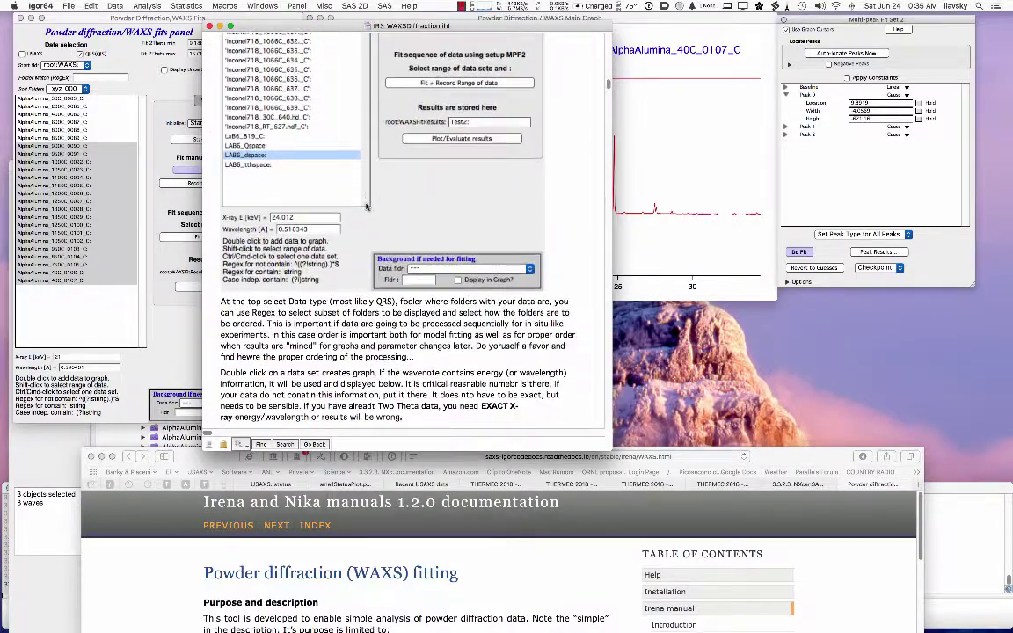
scroll(367, 206, down, 15)
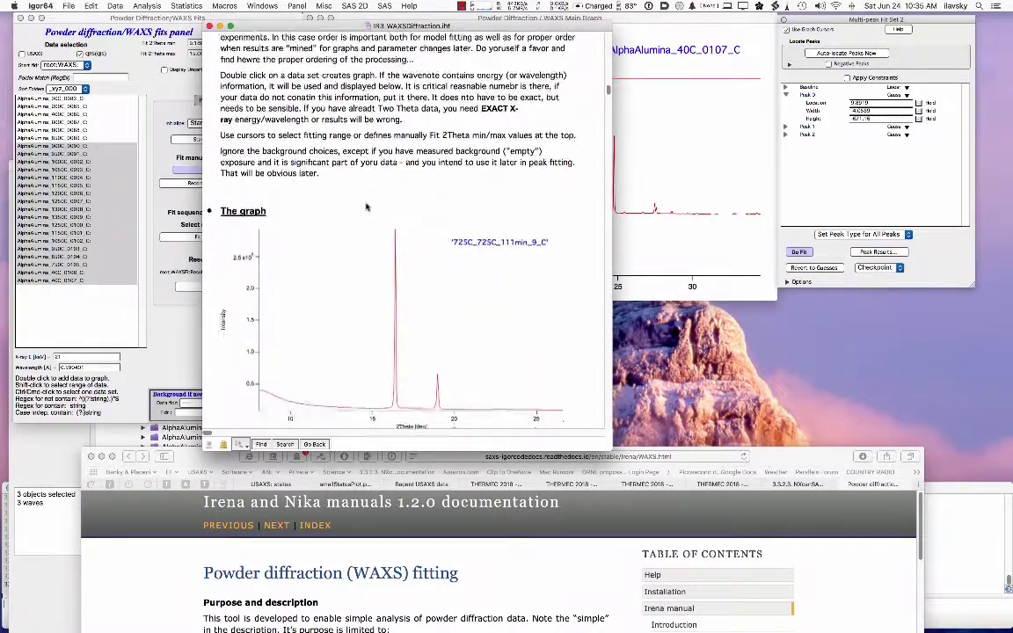
scroll(366, 207, down, 8)
scroll(368, 206, up, 20)
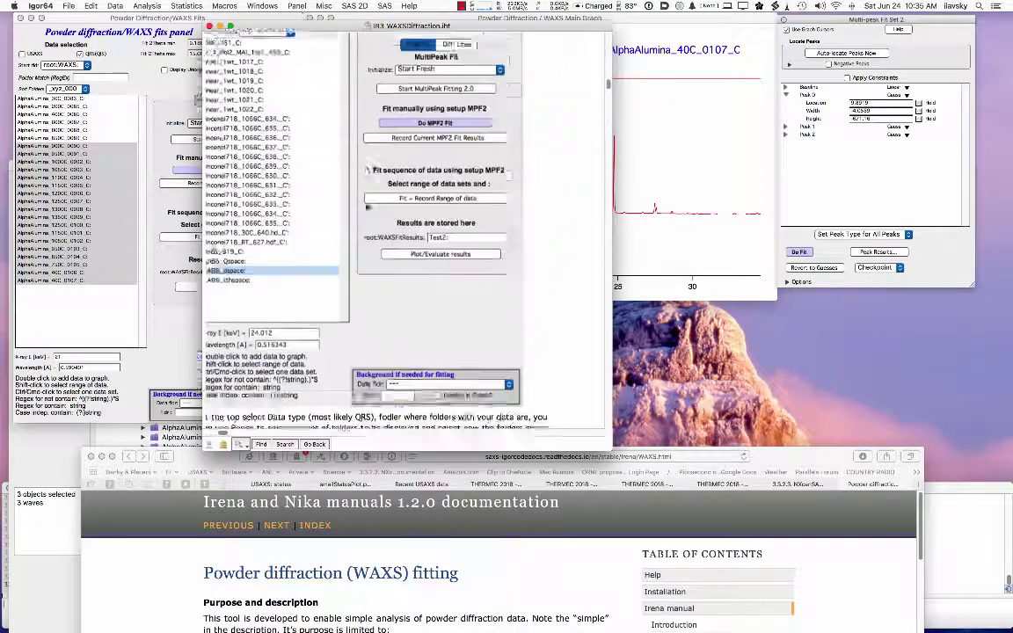
scroll(368, 206, up, 5)
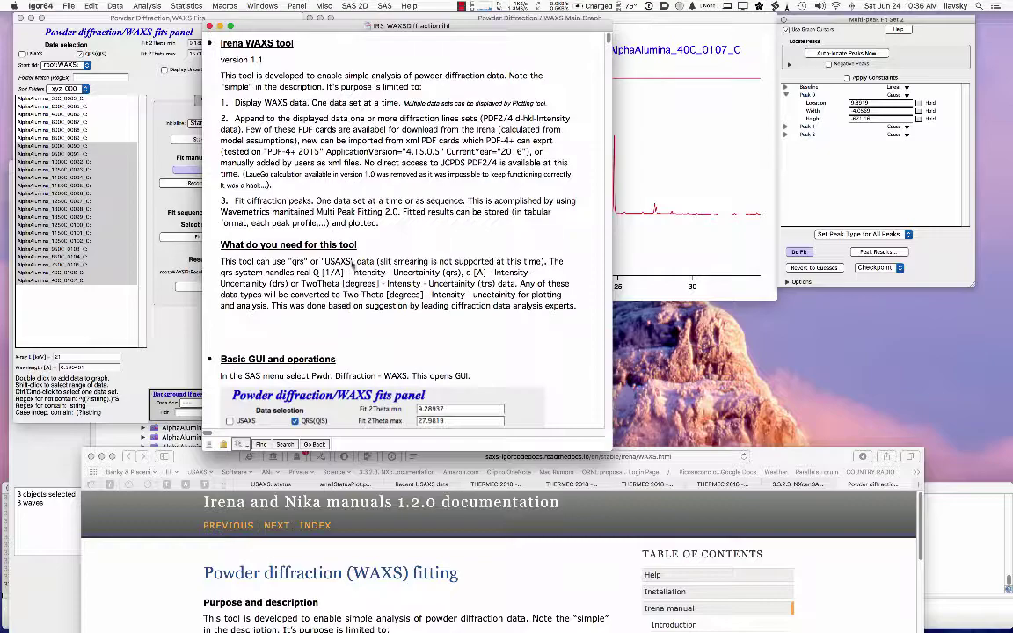
click(209, 25)
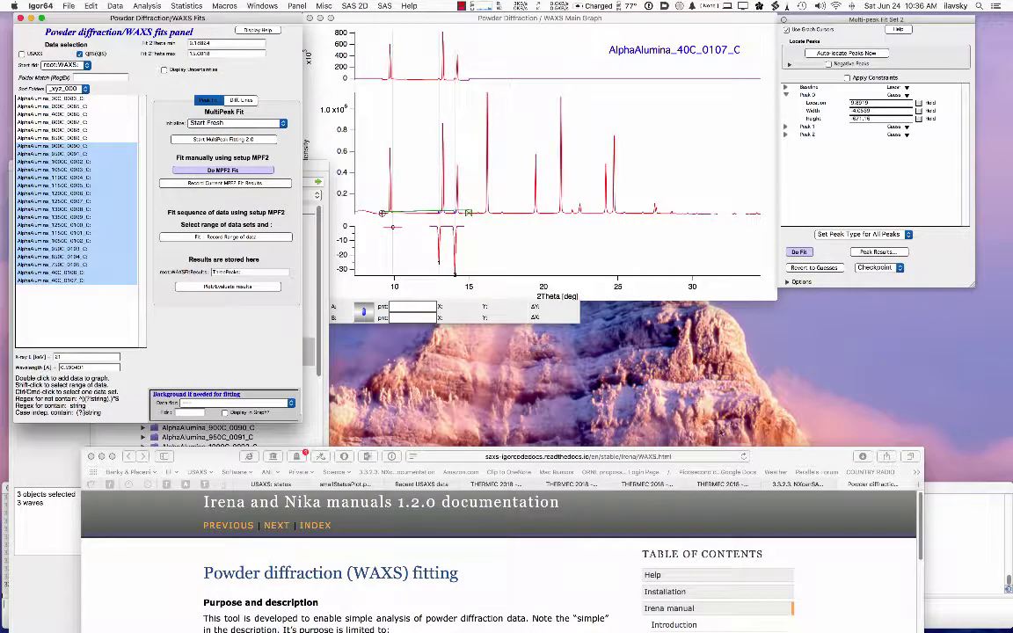
Read through the online Irena manual page on Powder diffraction (WAXS) fitting, from its purpose to plotting MPF2 results, then hide the browser
drag(782, 459, 735, 22)
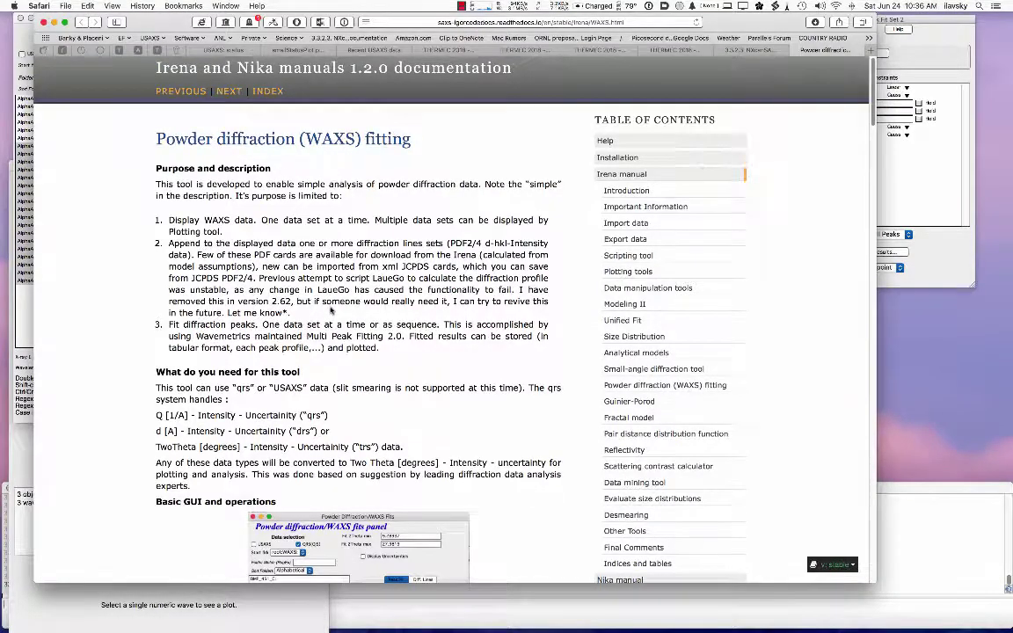
scroll(332, 310, down, 12)
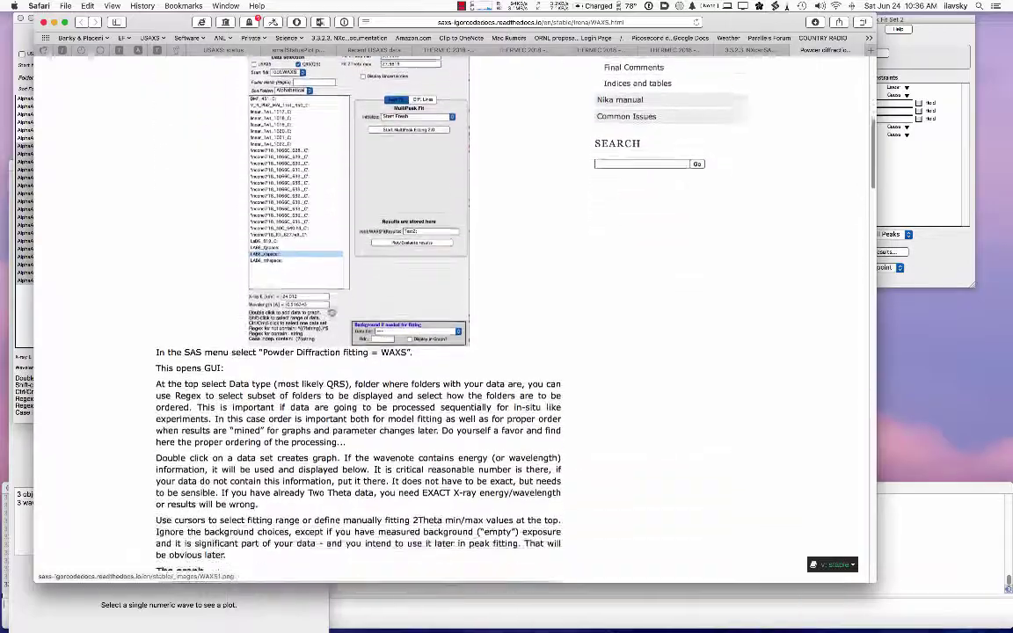
scroll(332, 312, down, 15)
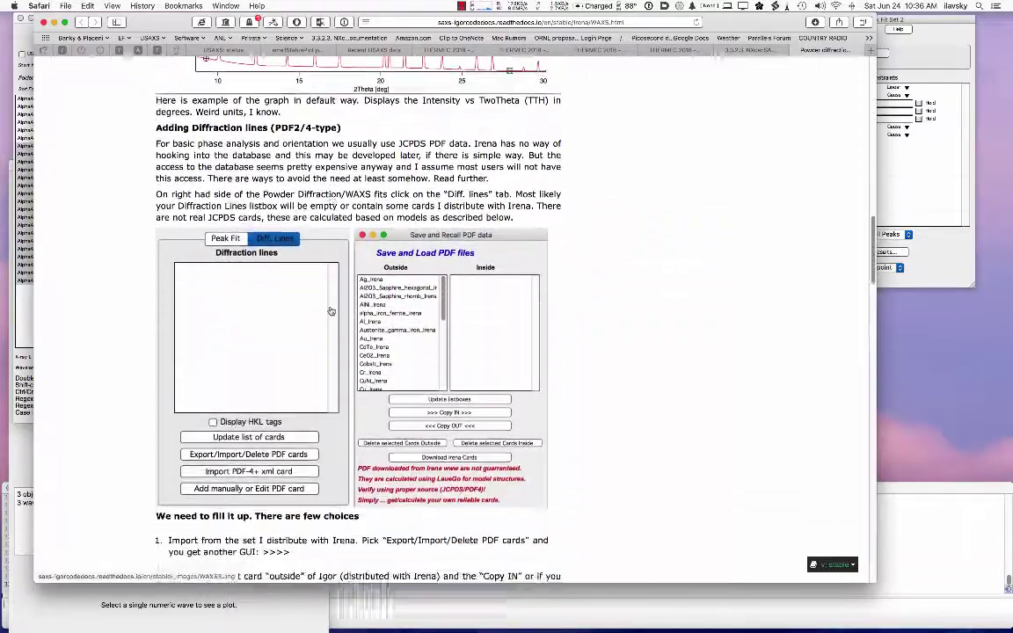
scroll(331, 311, down, 18)
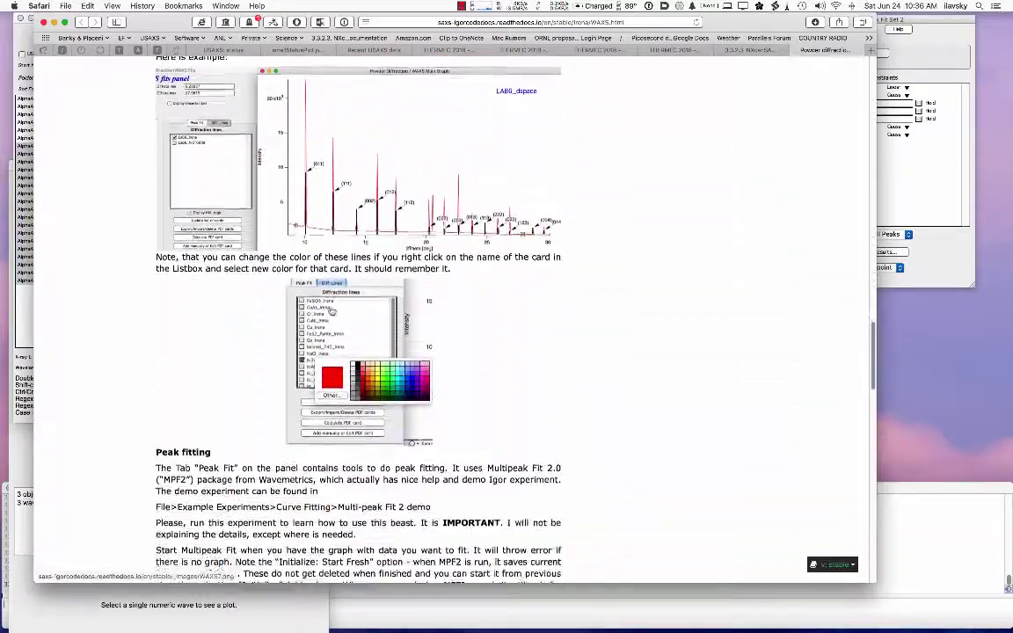
scroll(331, 311, down, 9)
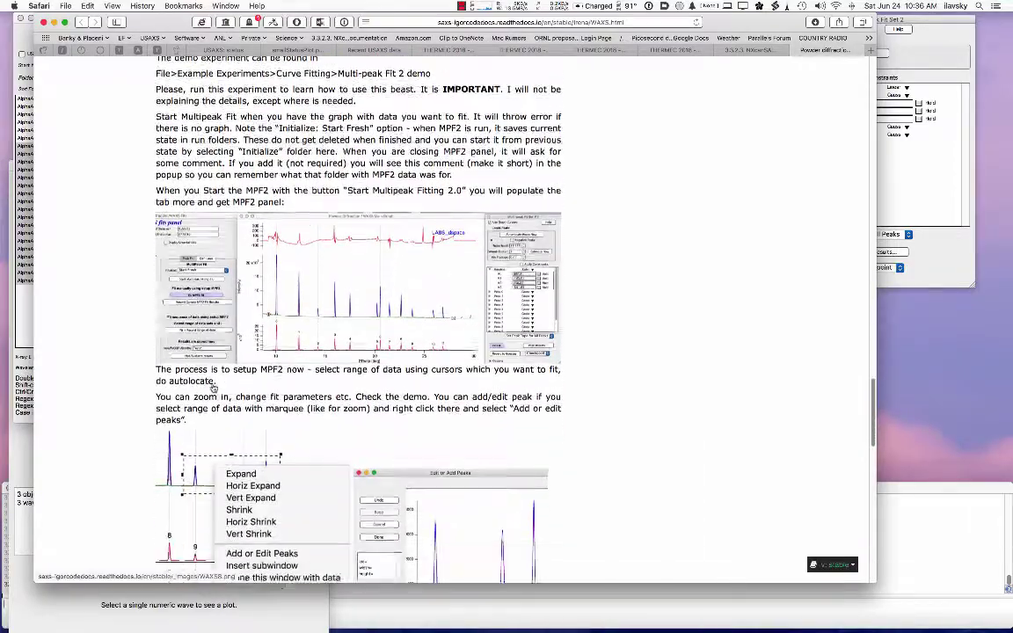
scroll(213, 387, down, 8)
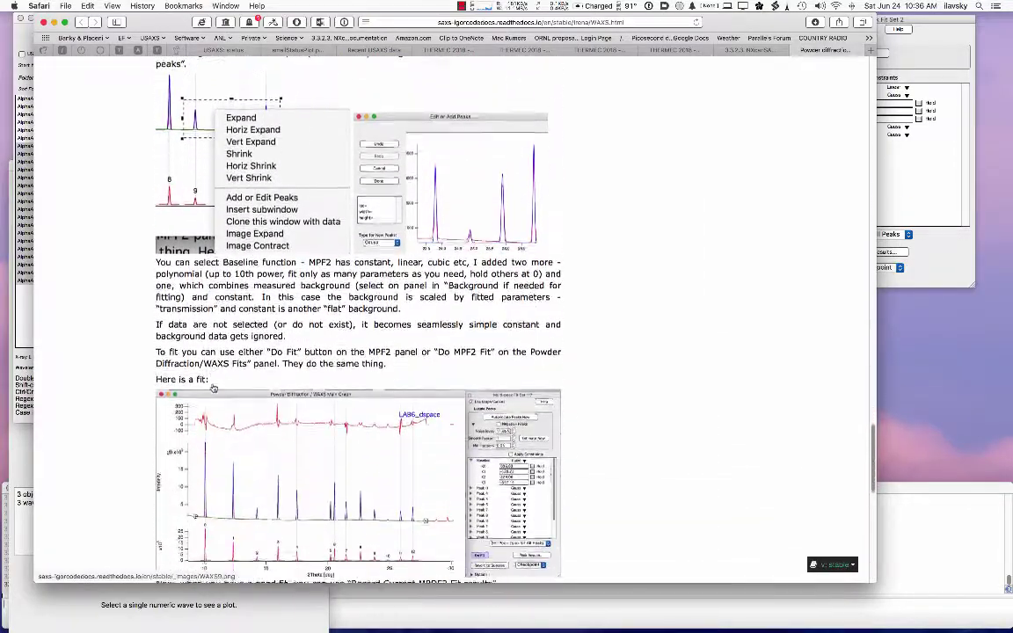
scroll(213, 387, down, 10)
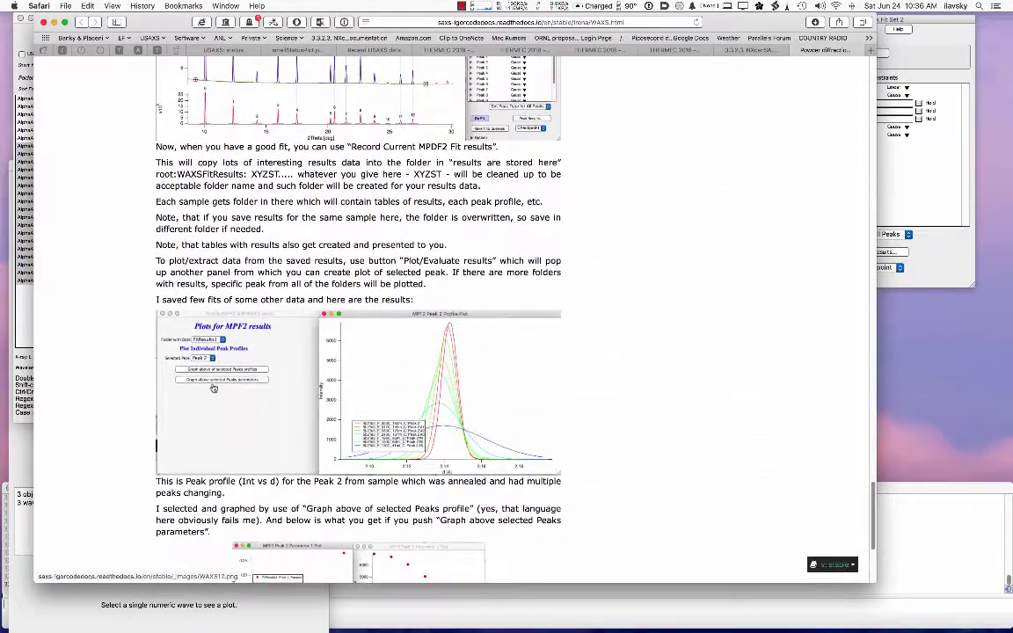
scroll(213, 388, down, 2)
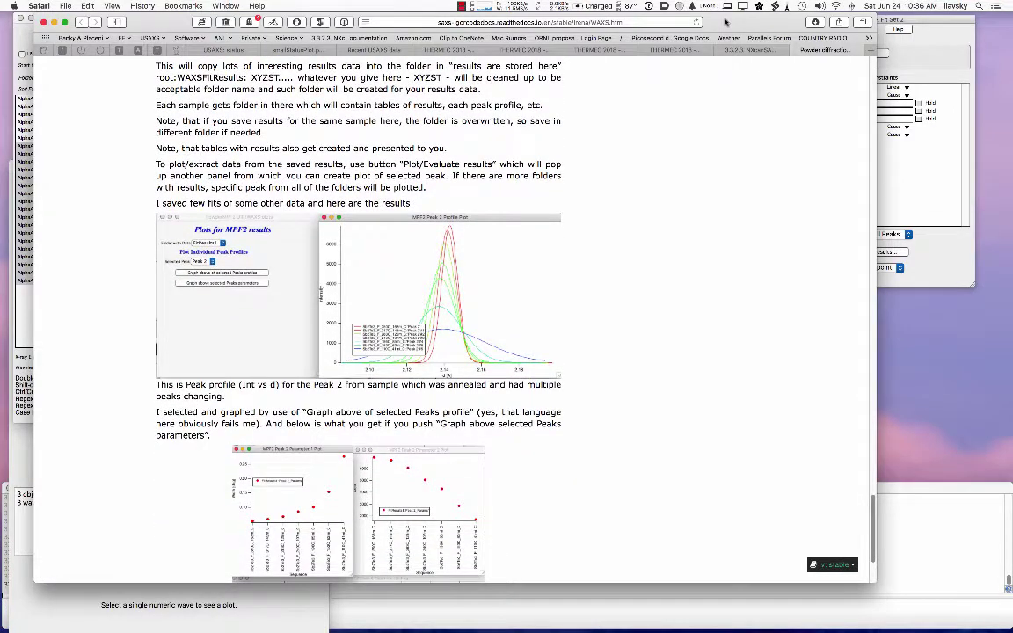
key(super+h)
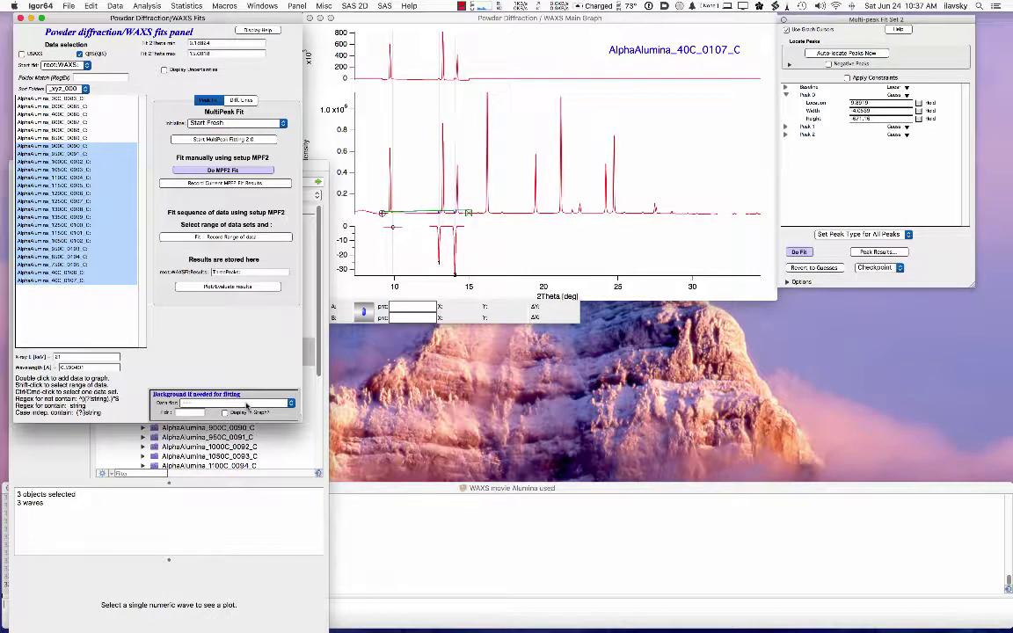
Check the data sets offered as fitting background without choosing one, then briefly display the data uncertainties on the main graph and hide them
click(247, 405)
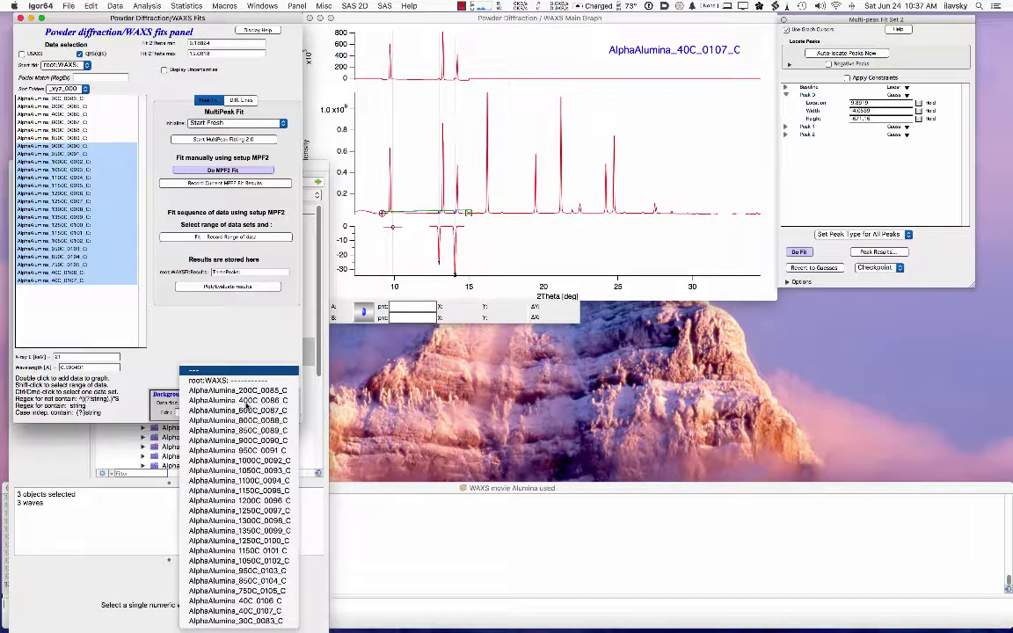
click(257, 332)
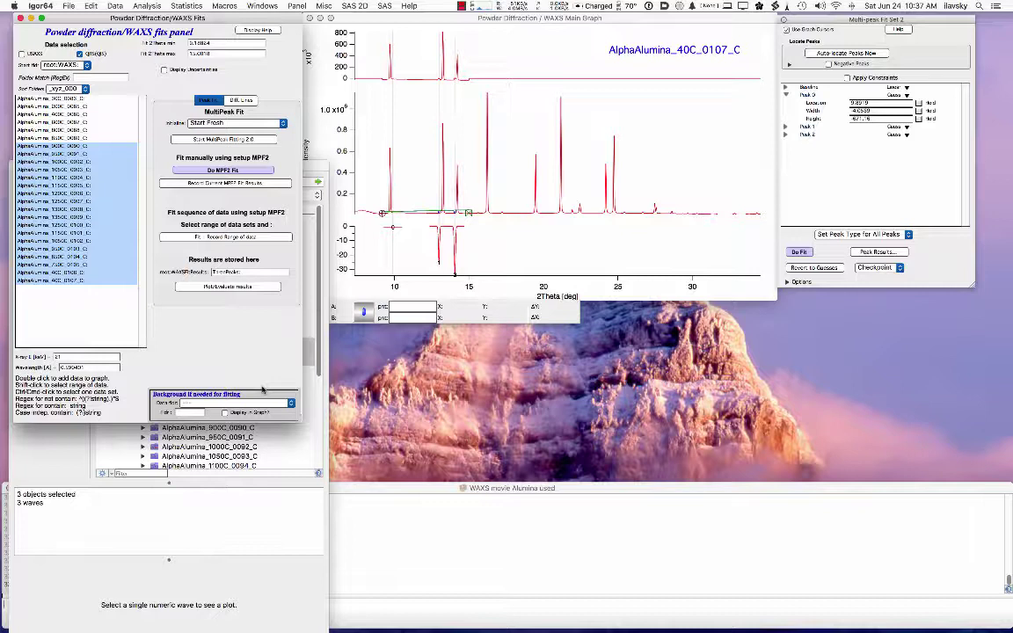
click(164, 70)
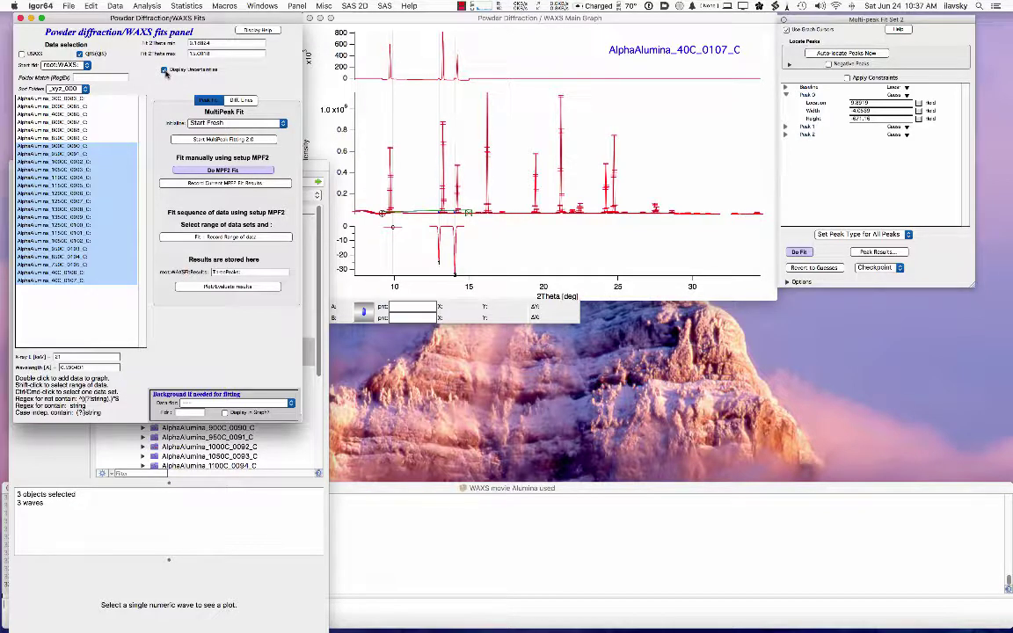
click(163, 70)
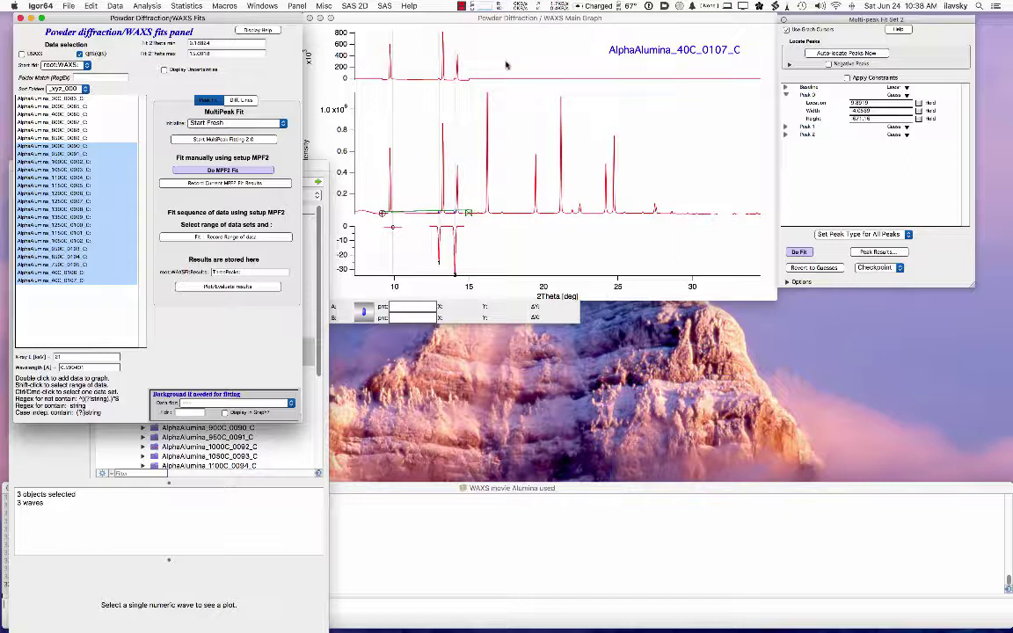
click(461, 7)
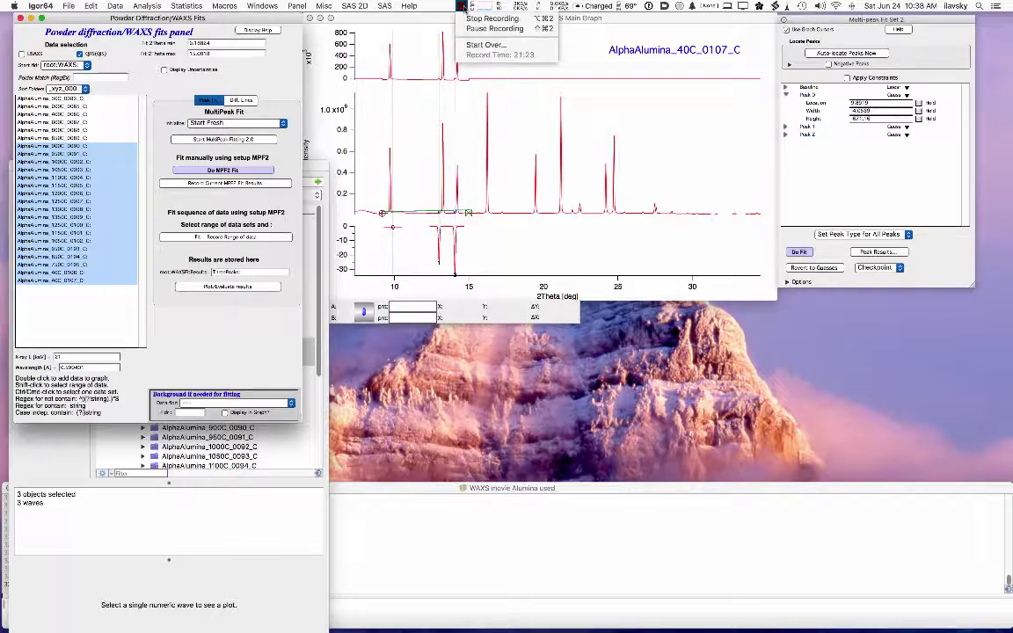